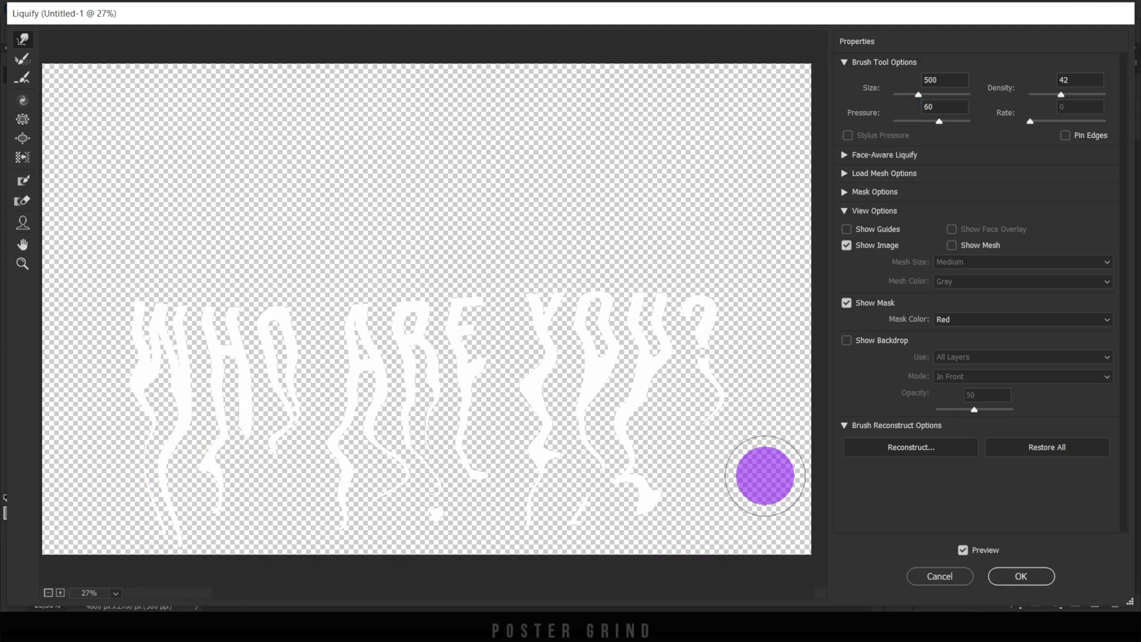
With Liquify's Forward Warp, push the question mark, U and lower strokes into dripping strands.
{"action": "mouse_move", "coordinate": [675, 549]}
{"action": "left_mouse_down"}
{"action": "mouse_move", "coordinate": [701, 440]}
{"action": "mouse_move", "coordinate": [693, 479]}
{"action": "mouse_move", "coordinate": [599, 408]}
{"action": "mouse_move", "coordinate": [548, 406]}
{"action": "left_mouse_up"}
{"action": "mouse_move", "coordinate": [545, 458]}
{"action": "left_mouse_down"}
{"action": "mouse_move", "coordinate": [762, 461]}
{"action": "mouse_move", "coordinate": [250, 402]}
{"action": "mouse_move", "coordinate": [467, 520]}
{"action": "left_mouse_up"}
{"action": "left_click", "coordinate": [1005, 153]}
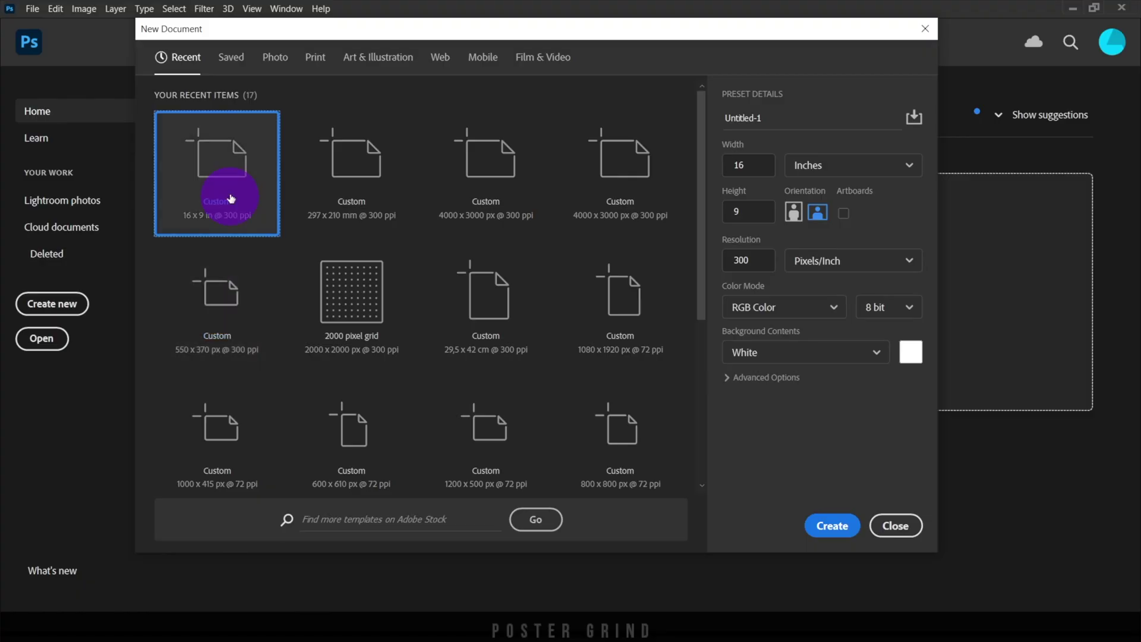
Create the 16 × 9 inch, 300 ppi, RGB 8-bit document with a white background.
{"action": "left_click", "coordinate": [831, 524]}
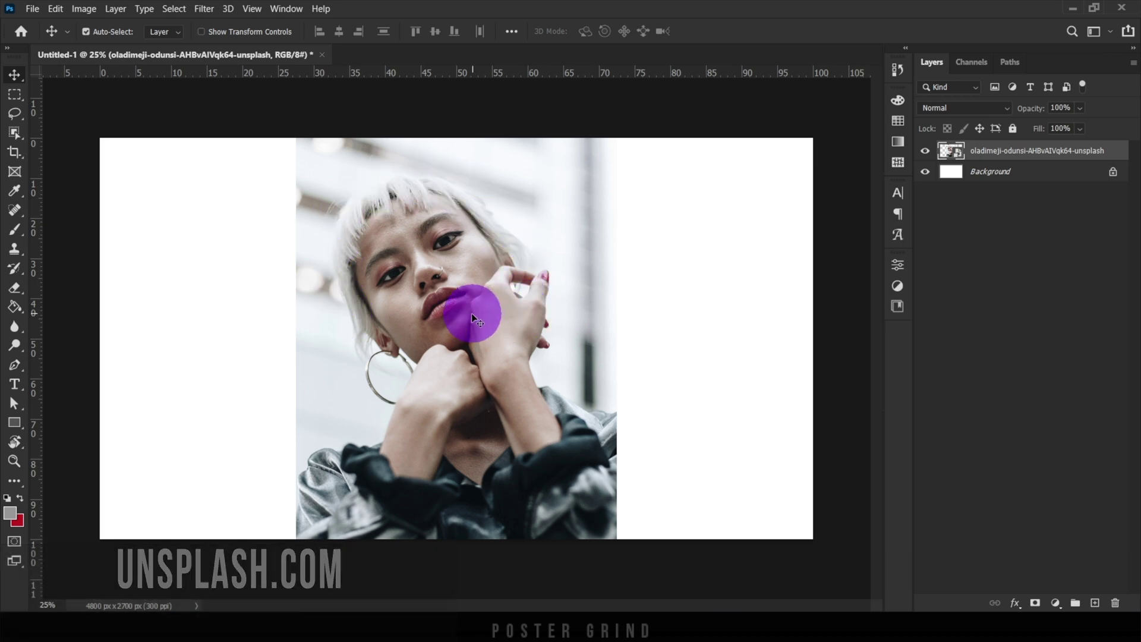
Select the woman automatically with Object Selection's Select Subject.
{"action": "left_click", "coordinate": [15, 132]}
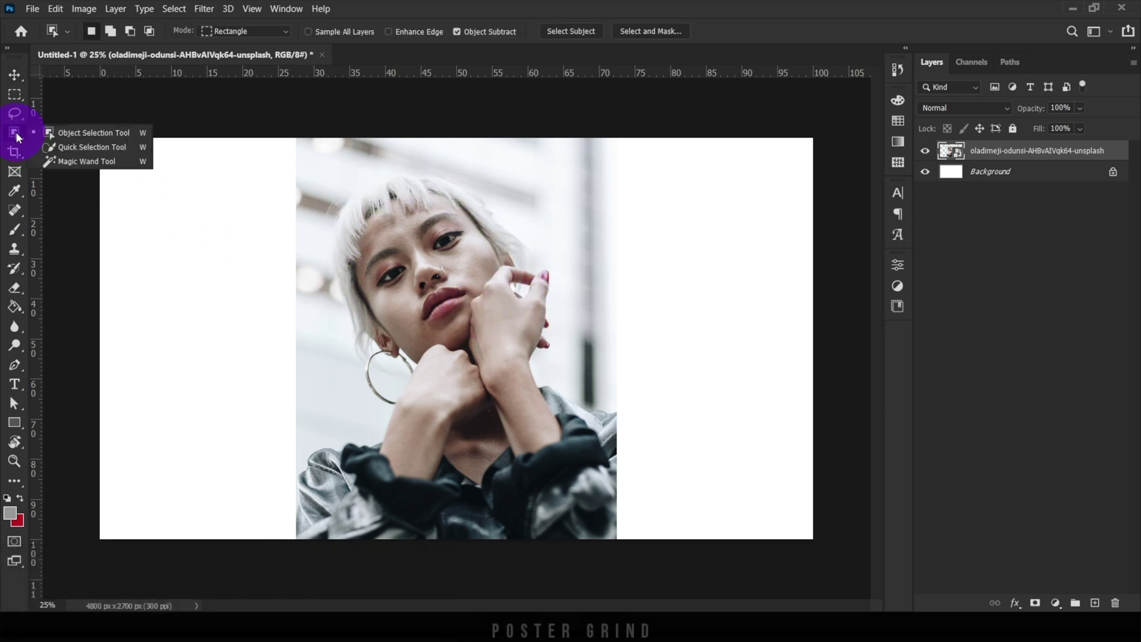
{"action": "left_click", "coordinate": [125, 131]}
{"action": "left_click", "coordinate": [572, 31]}
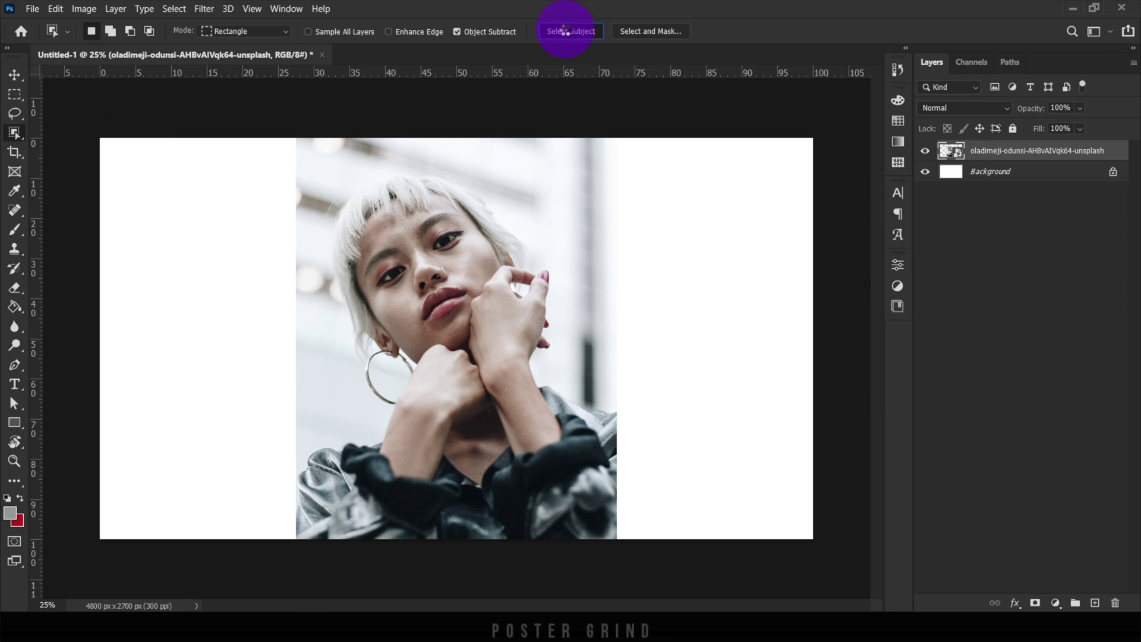
Add the earring and hairline with the Lasso, then copy her to a new layer.
{"action": "key", "text": "l"}
{"action": "left_click", "coordinate": [109, 31]}
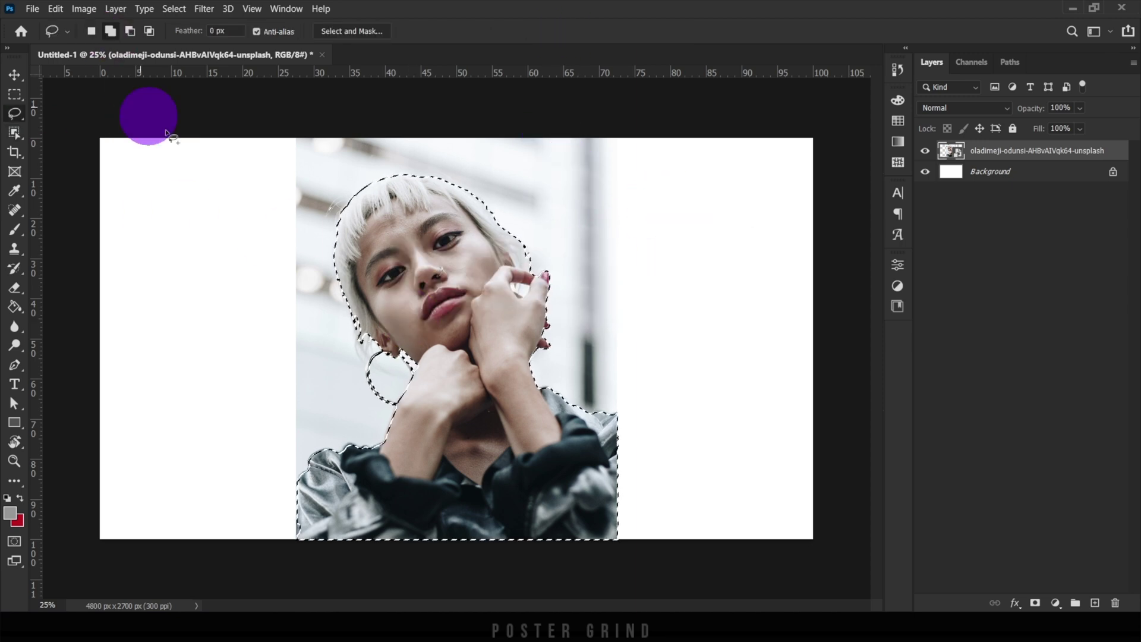
{"action": "scroll", "coordinate": [369, 440], "scroll_direction": "up", "scroll_amount": 5}
{"action": "mouse_move", "coordinate": [369, 440]}
{"action": "left_mouse_down"}
{"action": "mouse_move", "coordinate": [460, 379]}
{"action": "mouse_move", "coordinate": [483, 431]}
{"action": "mouse_move", "coordinate": [421, 435]}
{"action": "mouse_move", "coordinate": [453, 358]}
{"action": "mouse_move", "coordinate": [431, 430]}
{"action": "mouse_move", "coordinate": [607, 401]}
{"action": "mouse_move", "coordinate": [595, 375]}
{"action": "mouse_move", "coordinate": [638, 431]}
{"action": "mouse_move", "coordinate": [574, 354]}
{"action": "left_mouse_up"}
{"action": "scroll", "coordinate": [507, 280], "scroll_direction": "down", "scroll_amount": 5}
{"action": "scroll", "coordinate": [372, 344], "scroll_direction": "up", "scroll_amount": 4}
{"action": "mouse_move", "coordinate": [373, 344]}
{"action": "left_mouse_down"}
{"action": "mouse_move", "coordinate": [477, 313]}
{"action": "mouse_move", "coordinate": [376, 338]}
{"action": "mouse_move", "coordinate": [476, 265]}
{"action": "left_mouse_up"}
{"action": "scroll", "coordinate": [476, 265], "scroll_direction": "down", "scroll_amount": 3}
{"action": "scroll", "coordinate": [426, 377], "scroll_direction": "right", "scroll_amount": 5}
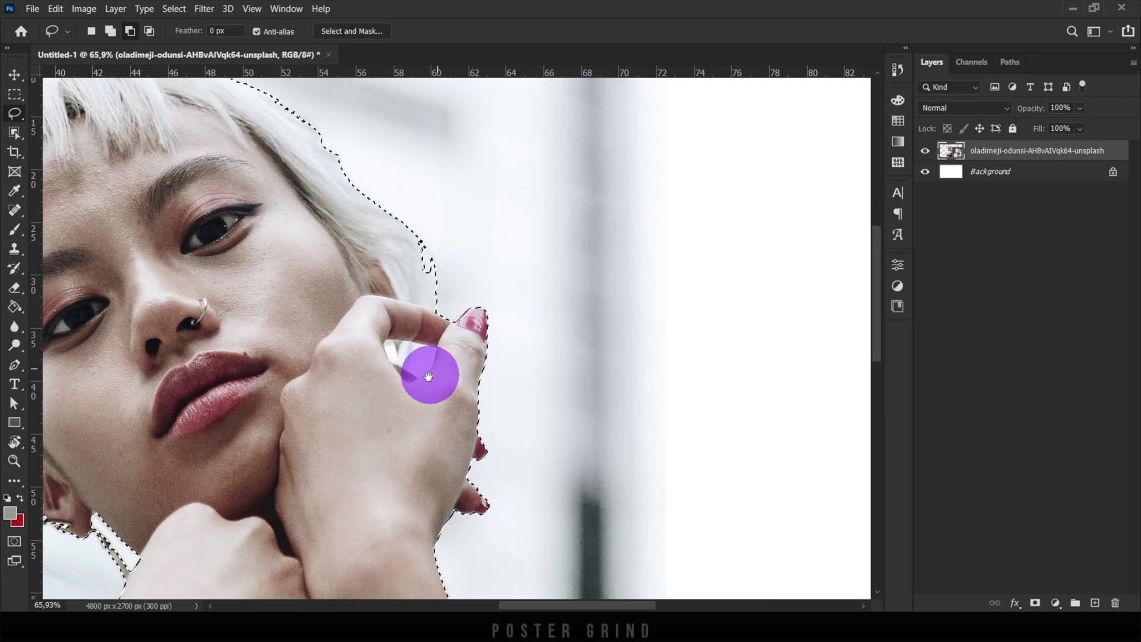
{"action": "scroll", "coordinate": [415, 365], "scroll_direction": "down", "scroll_amount": 4}
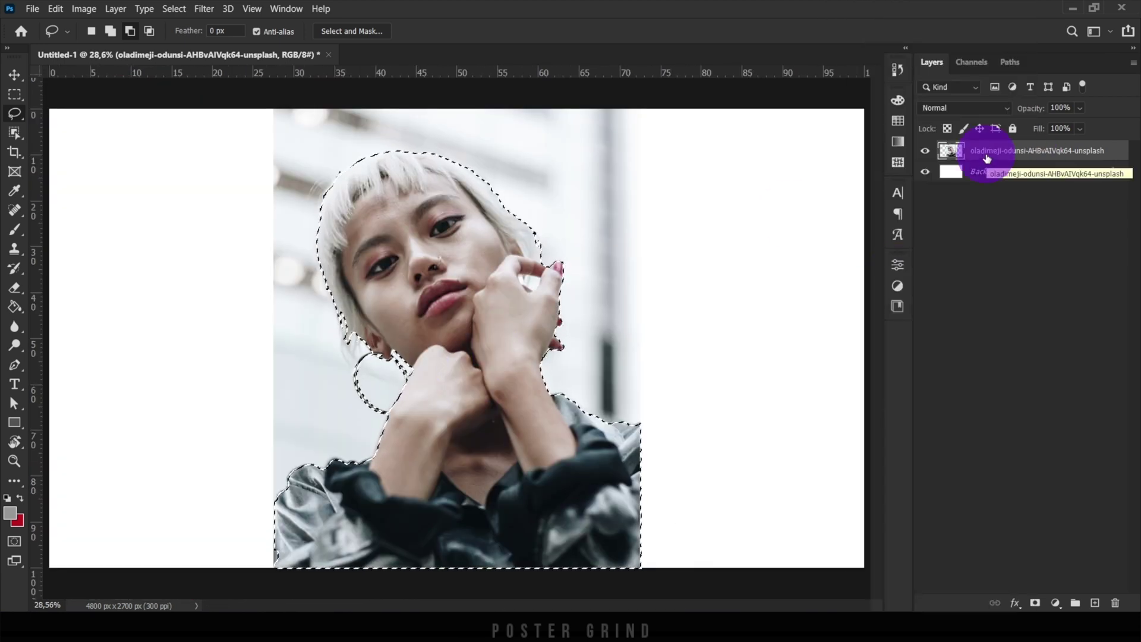
{"action": "key", "text": "ctrl+j"}
Hide the original photo layer and the white Background layer.
{"action": "left_click", "coordinate": [926, 172]}
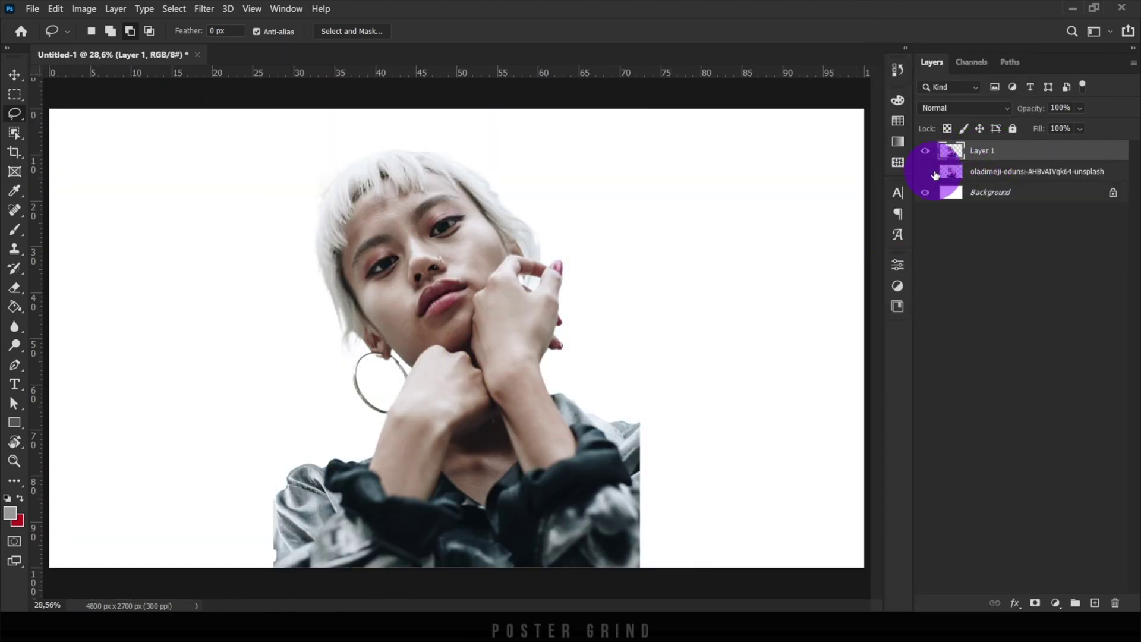
{"action": "left_click", "coordinate": [928, 199]}
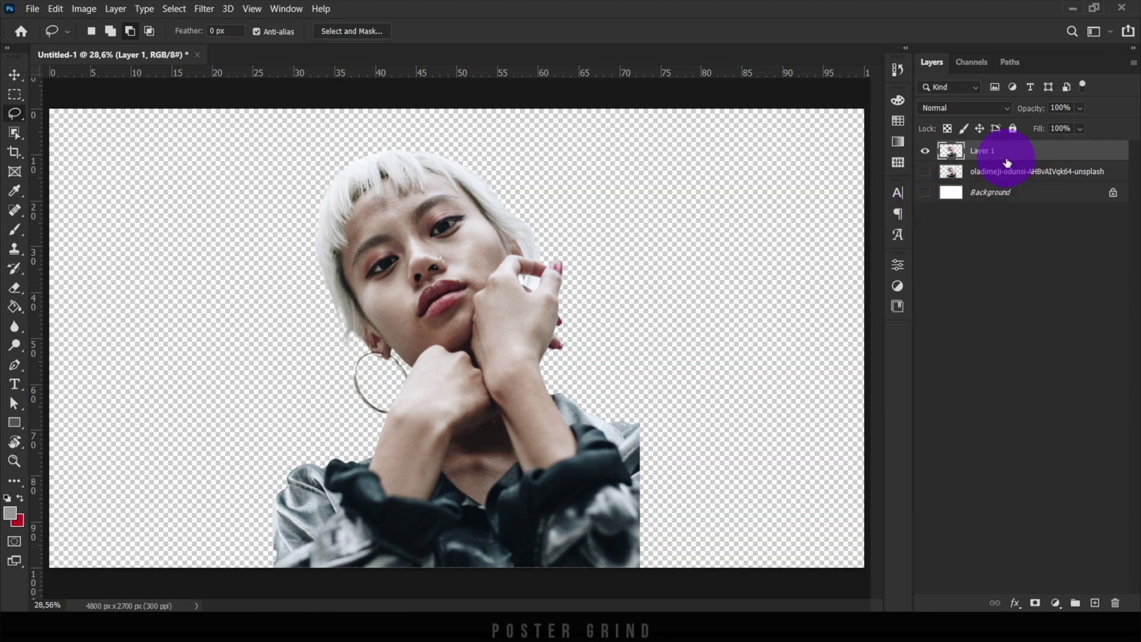
{"action": "left_click", "coordinate": [987, 170]}
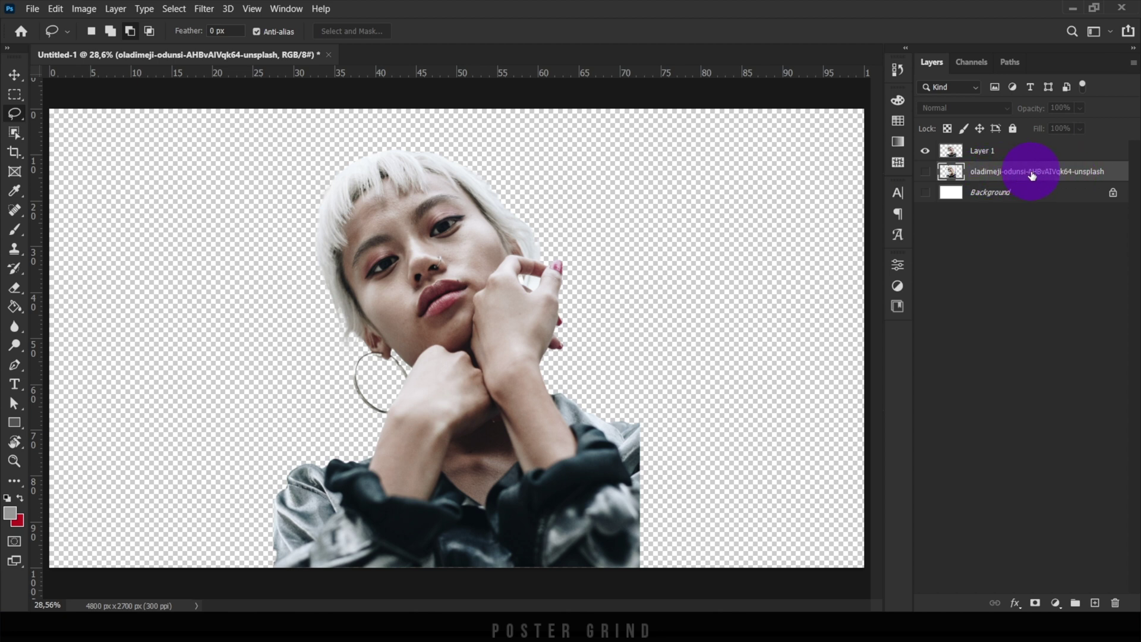
Duplicate Layer 1 into Layer 1 copy and hide the original Layer 1.
{"action": "left_click", "coordinate": [991, 155]}
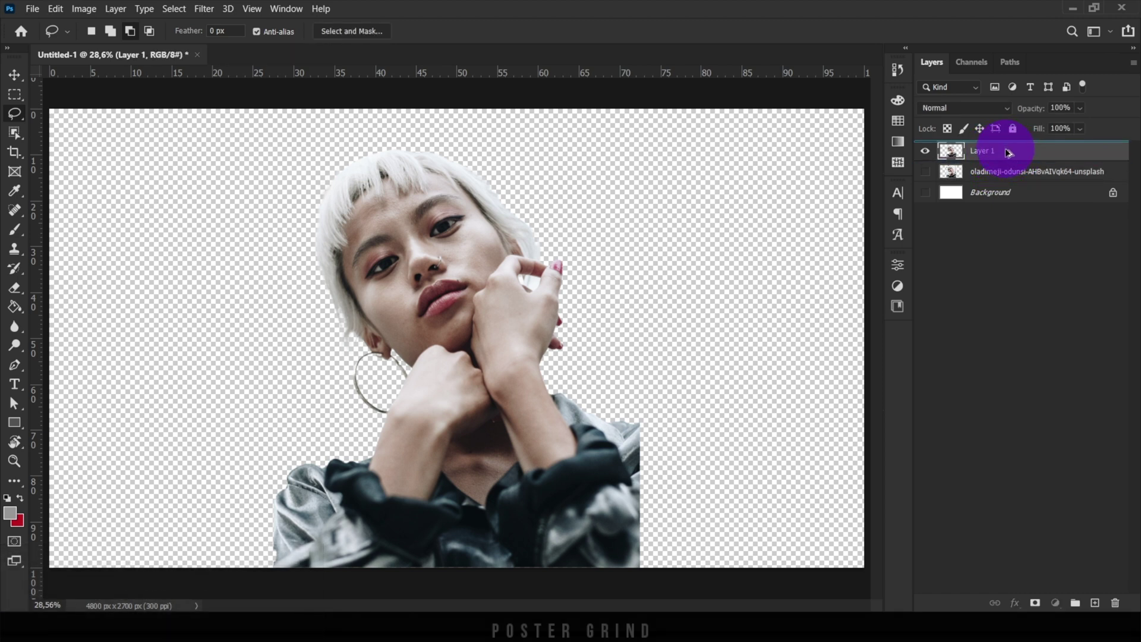
{"action": "key", "text": "ctrl+j"}
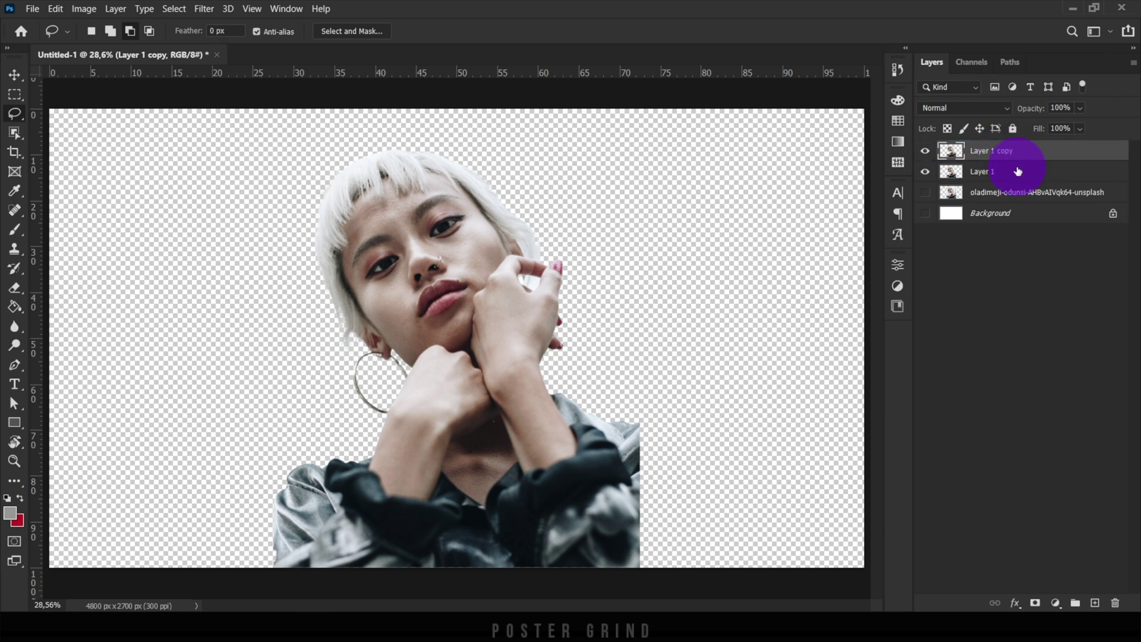
{"action": "left_click", "coordinate": [1019, 170]}
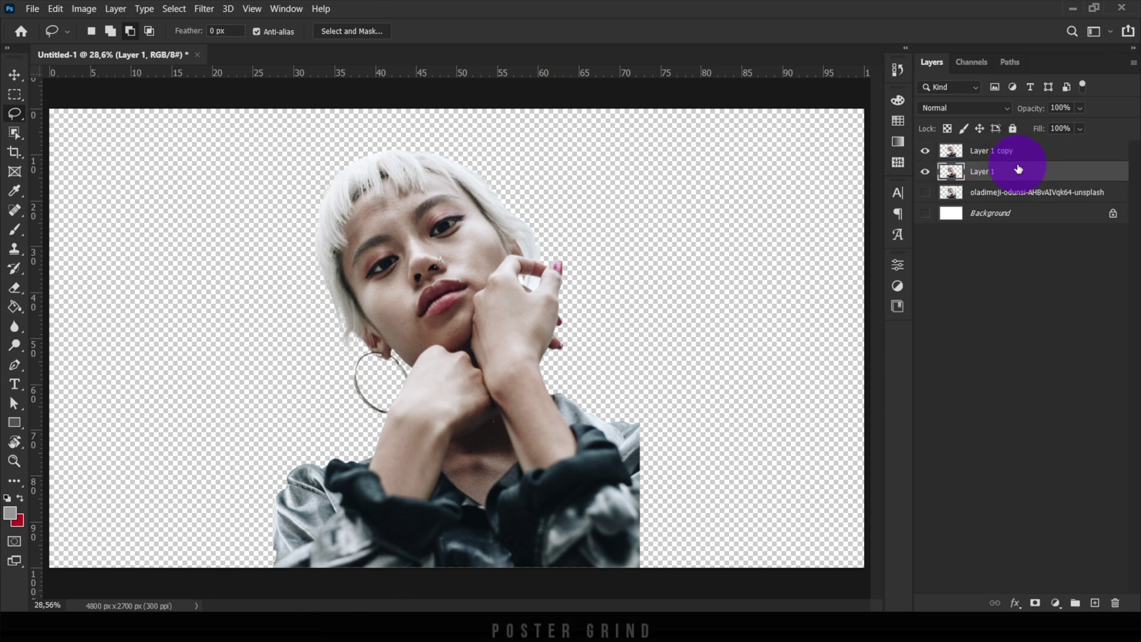
{"action": "left_click", "coordinate": [924, 171]}
{"action": "left_click", "coordinate": [987, 150]}
{"action": "left_click", "coordinate": [1055, 603]}
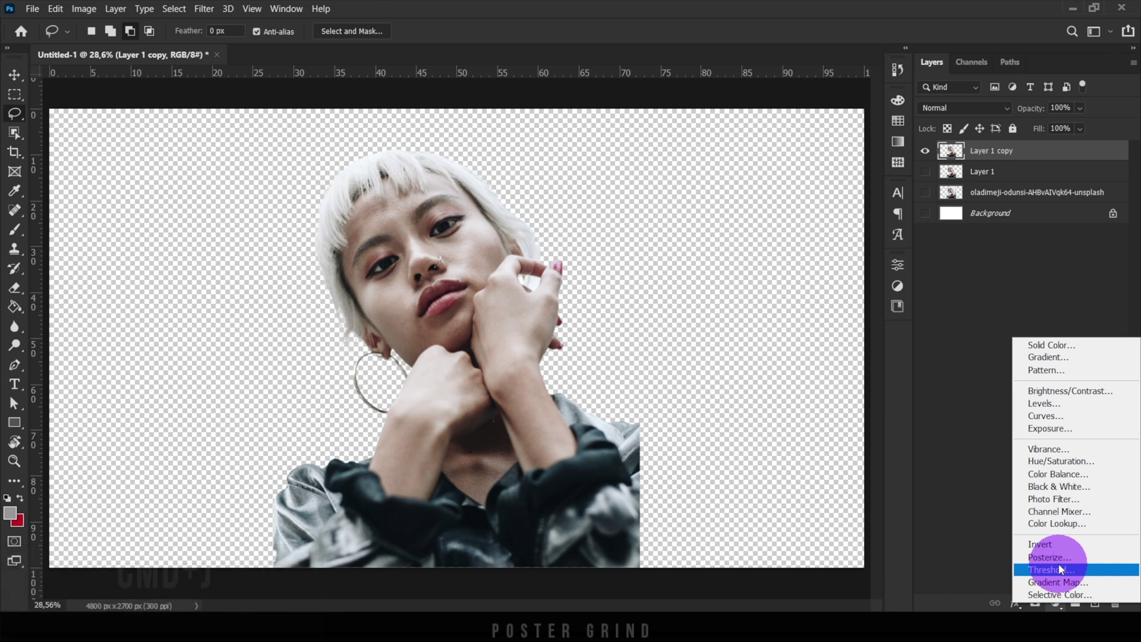
Add Hue/Saturation shifting the portrait purple and Color Balance pushing midtones toward cyan.
{"action": "left_click", "coordinate": [1061, 462]}
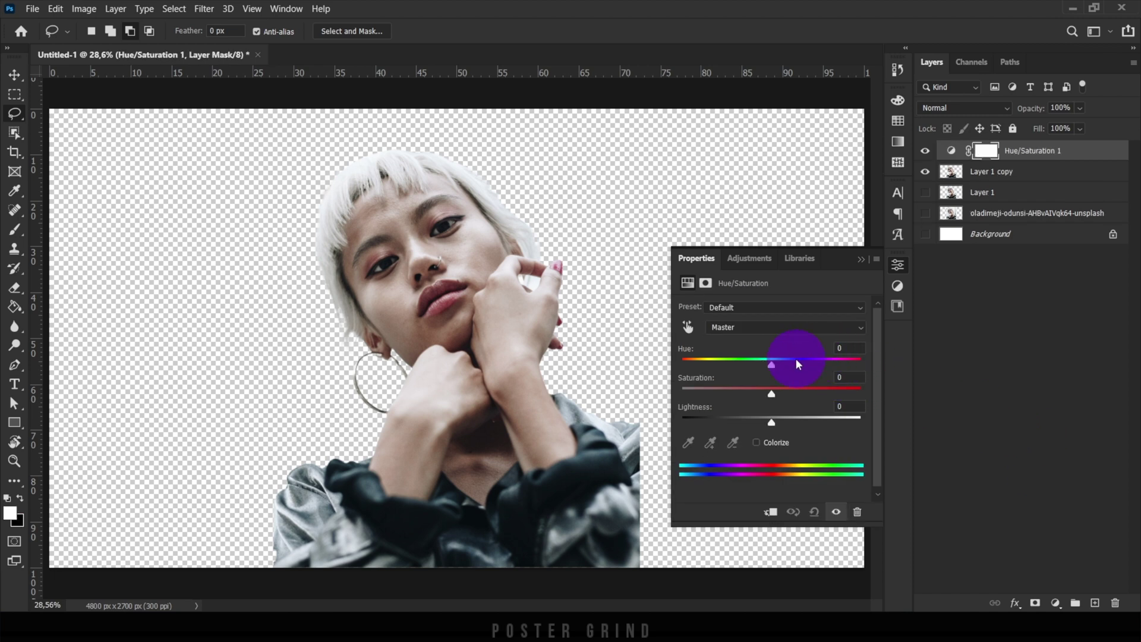
{"action": "left_click_drag", "start_coordinate": [772, 364], "coordinate": [725, 365]}
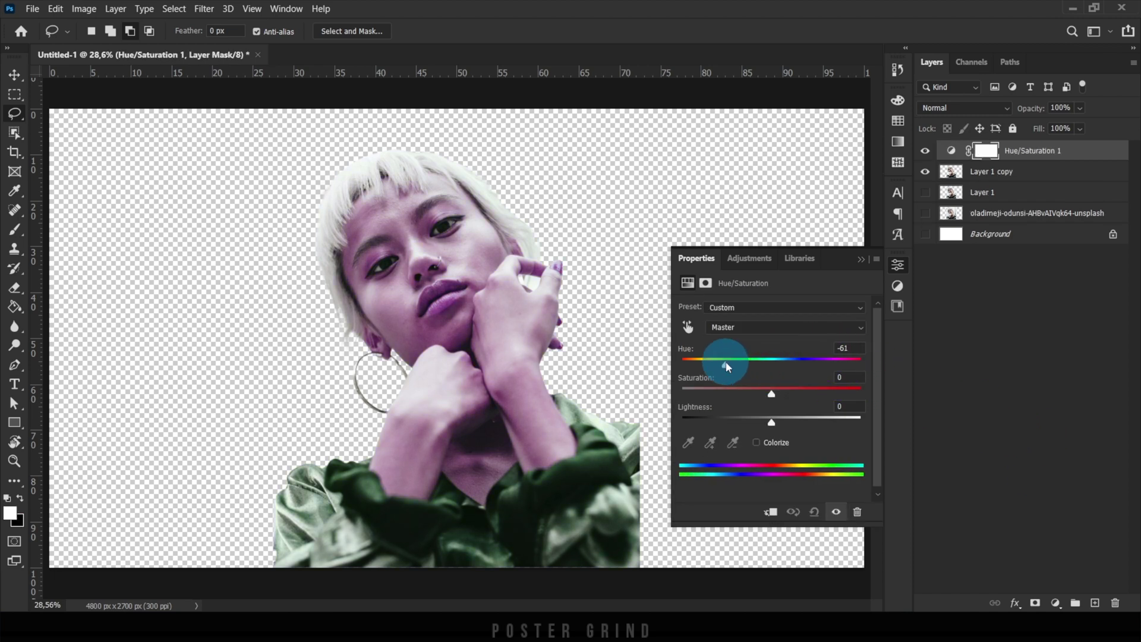
{"action": "left_click", "coordinate": [1056, 605]}
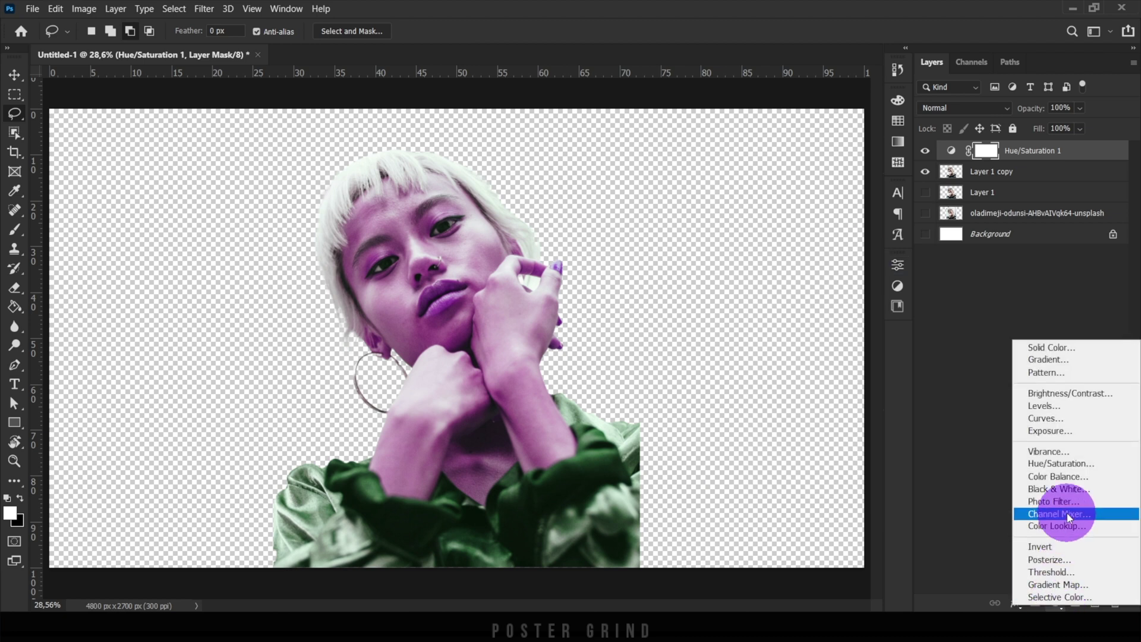
{"action": "left_click", "coordinate": [1073, 482]}
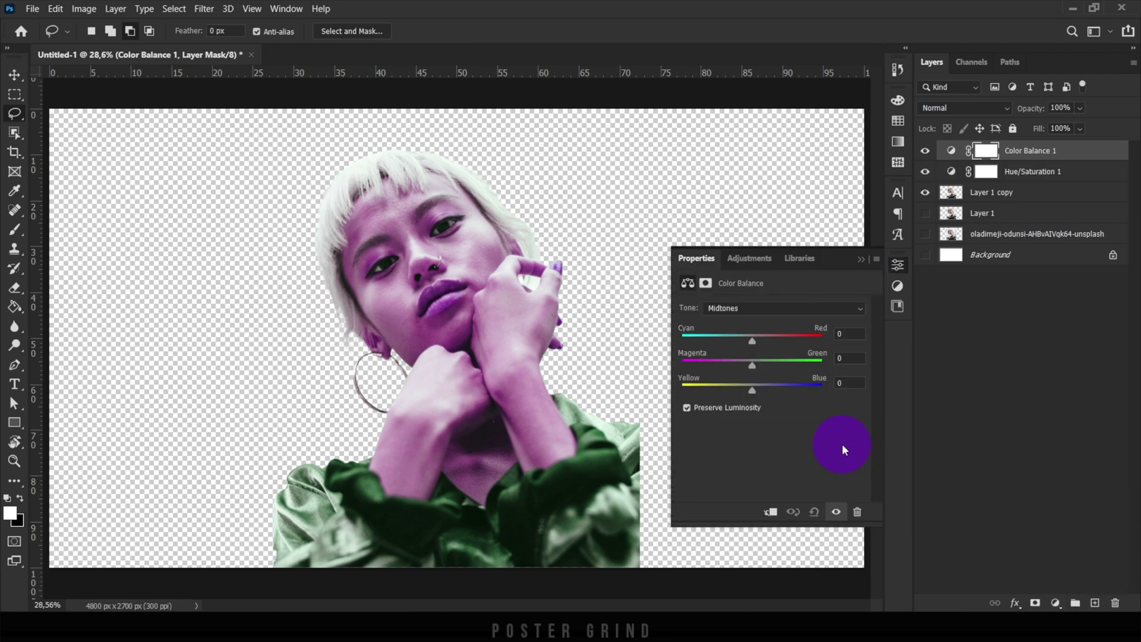
{"action": "left_click_drag", "start_coordinate": [745, 340], "coordinate": [719, 335]}
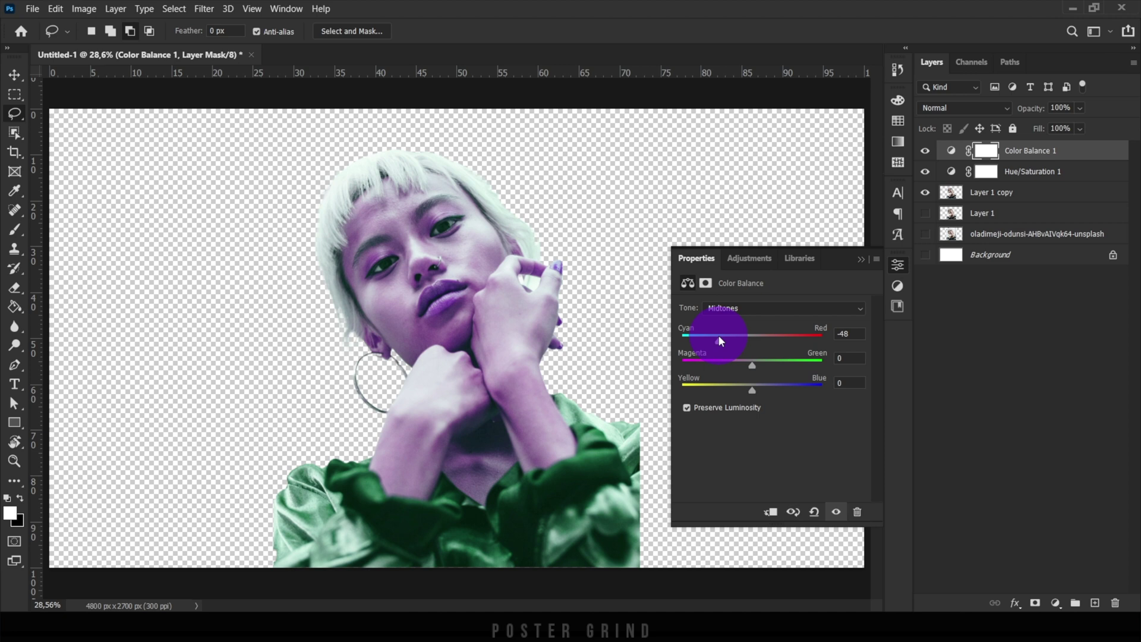
{"action": "left_click", "coordinate": [856, 263]}
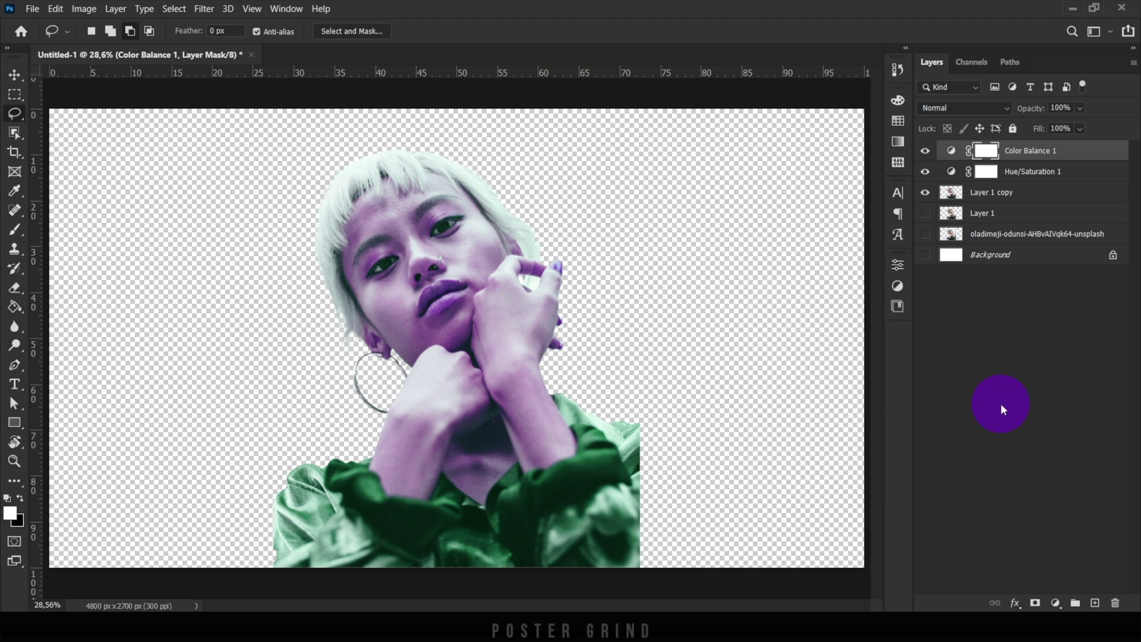
Add a Photo Filter adjustment using Underwater at density 20.
{"action": "left_click", "coordinate": [1056, 603]}
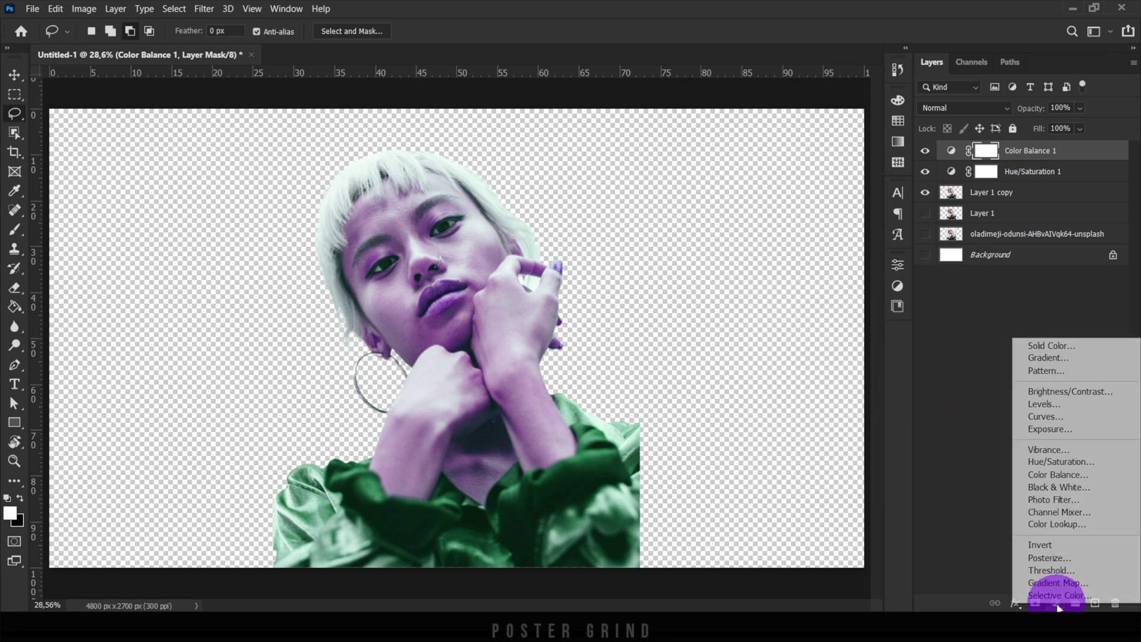
{"action": "left_click", "coordinate": [1064, 500]}
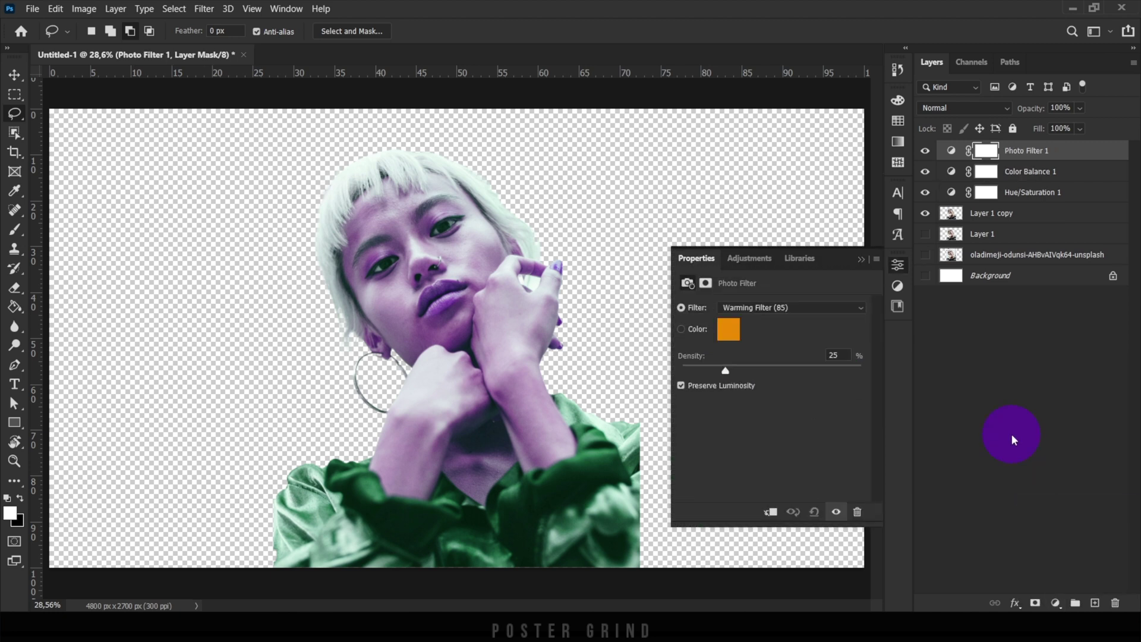
{"action": "left_click", "coordinate": [797, 312]}
{"action": "left_click", "coordinate": [767, 542]}
{"action": "left_click_drag", "start_coordinate": [718, 367], "coordinate": [717, 367]}
{"action": "left_click", "coordinate": [861, 262]}
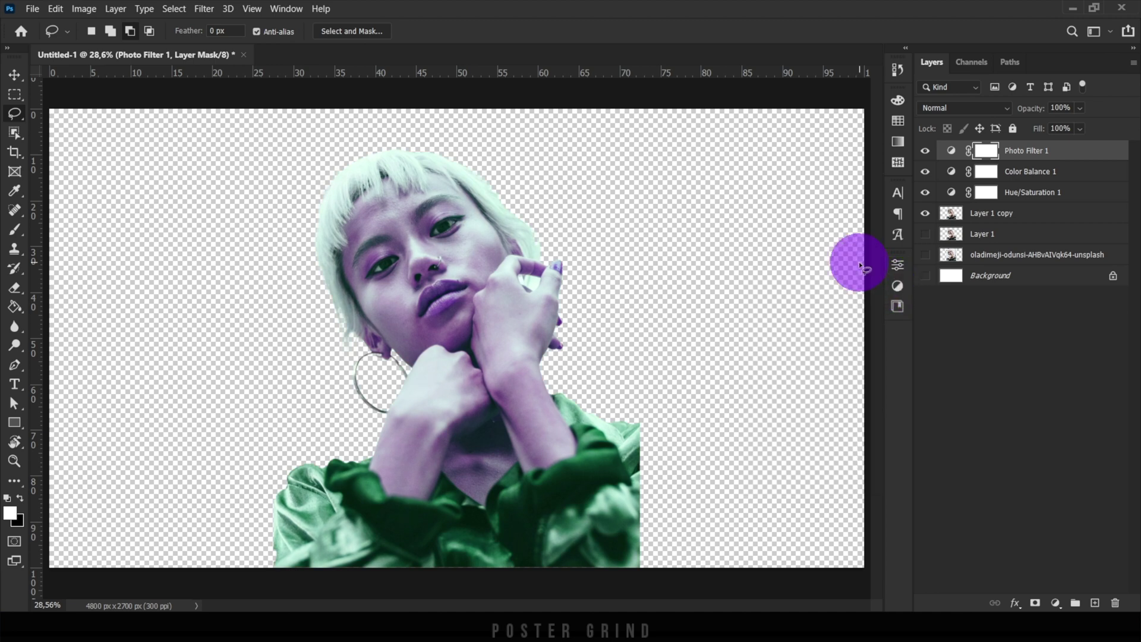
Add a Channel Mixer adjustment with the blue contribution raised to +3.
{"action": "left_click", "coordinate": [1064, 602]}
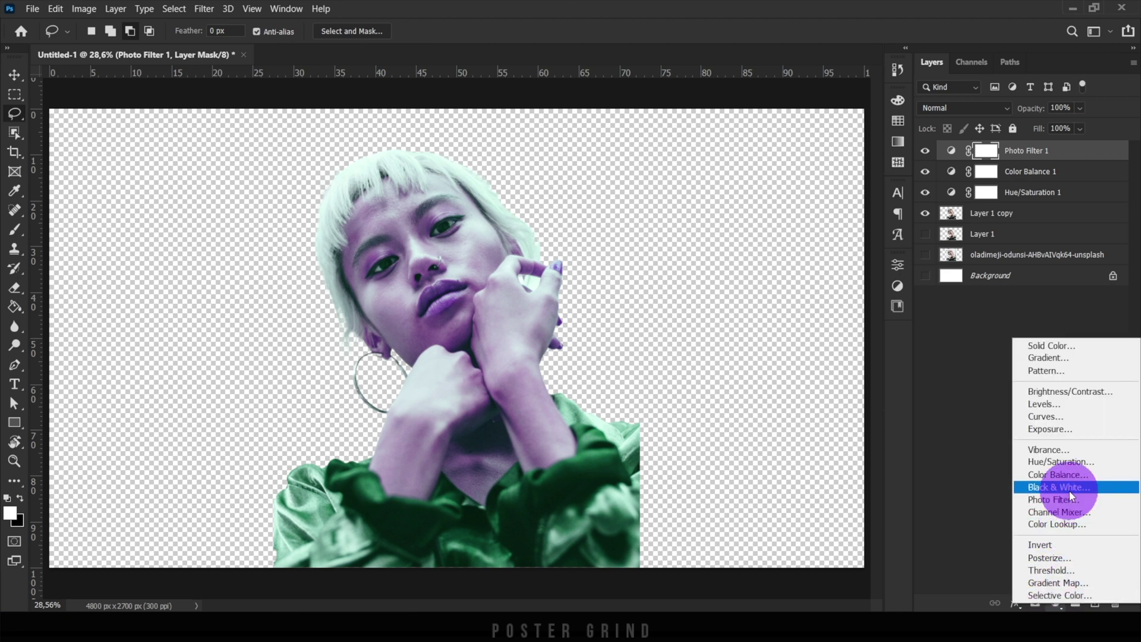
{"action": "left_click", "coordinate": [1074, 512]}
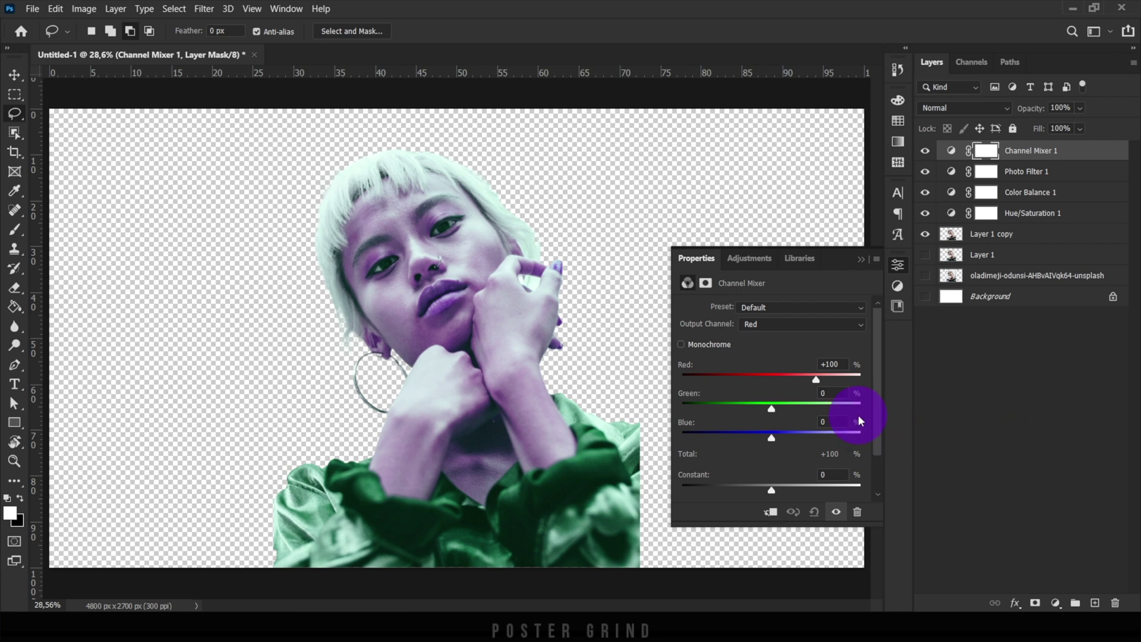
{"action": "left_click_drag", "start_coordinate": [774, 441], "coordinate": [775, 443]}
{"action": "left_click", "coordinate": [860, 260]}
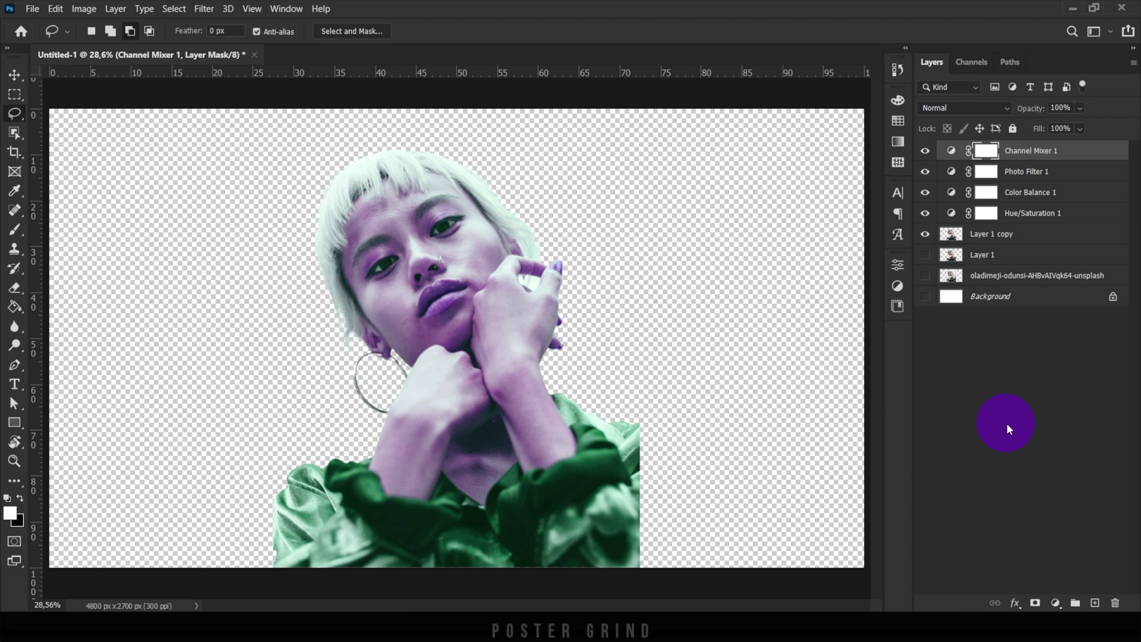
Add a Color Lookup adjustment set to TealOrangePlusContrast.3DL.
{"action": "left_click", "coordinate": [1066, 602]}
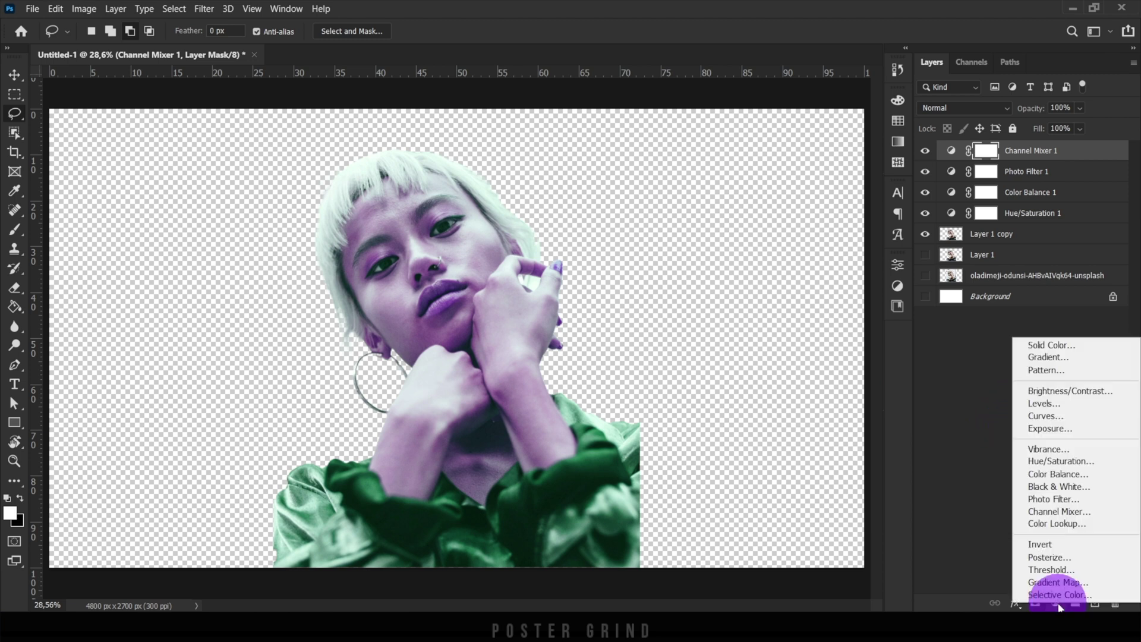
{"action": "left_click", "coordinate": [1061, 523]}
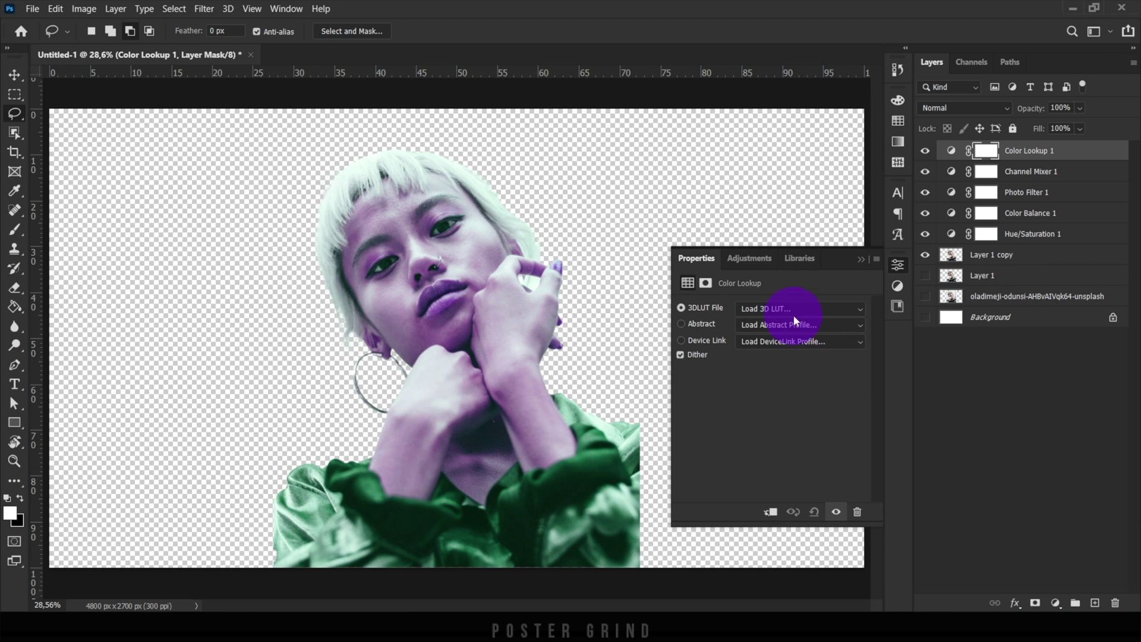
{"action": "left_click", "coordinate": [793, 315]}
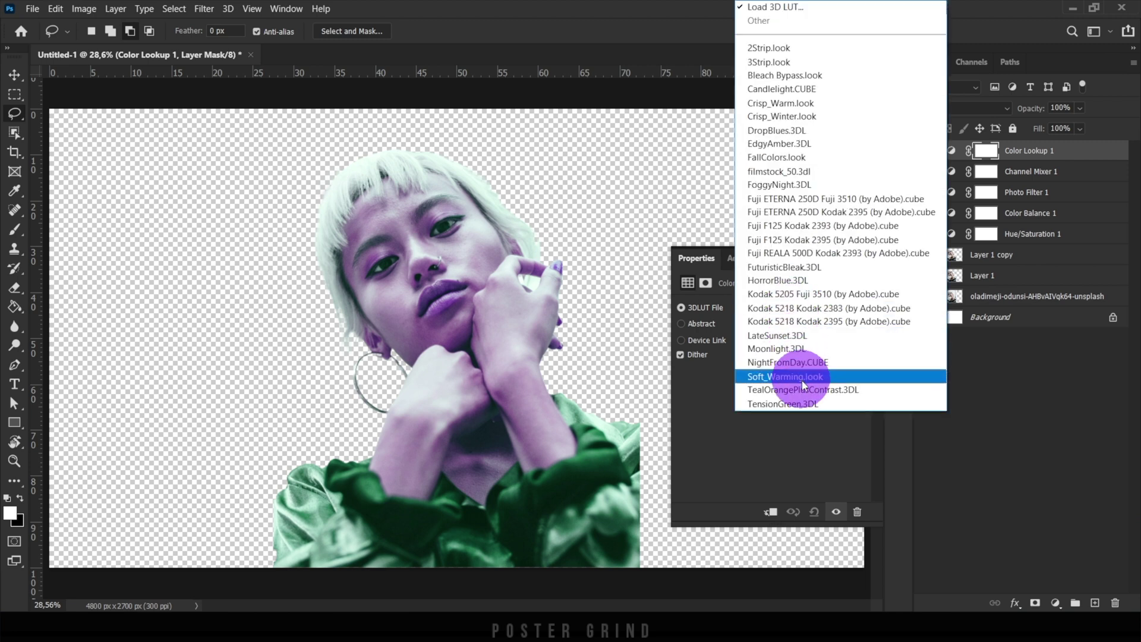
{"action": "left_click", "coordinate": [814, 390]}
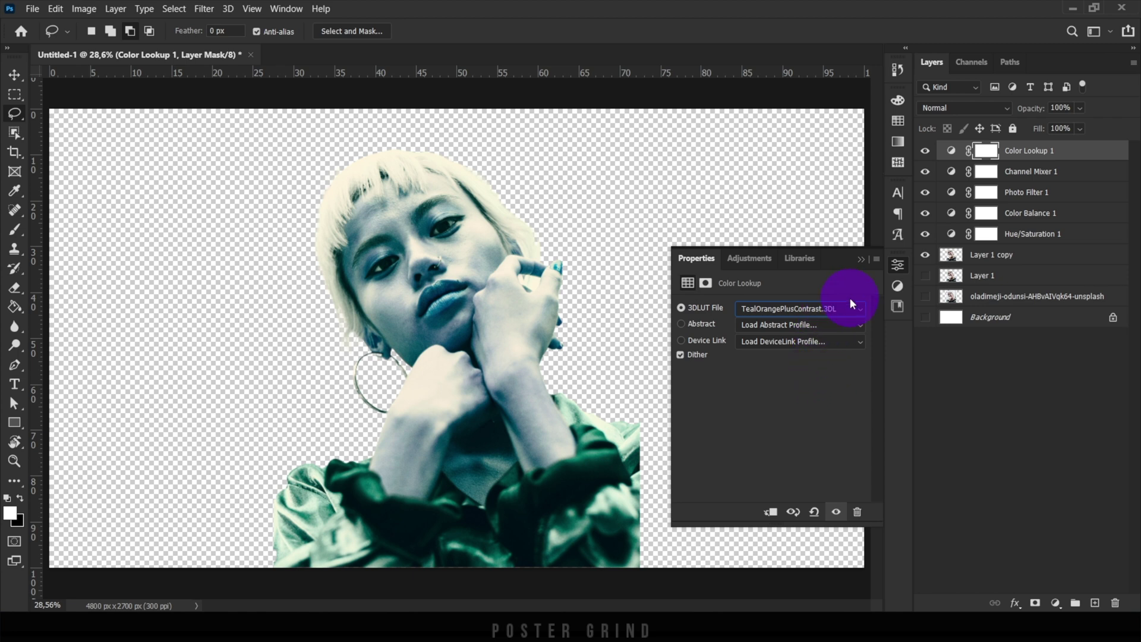
{"action": "left_click", "coordinate": [861, 259]}
{"action": "left_click", "coordinate": [1040, 212]}
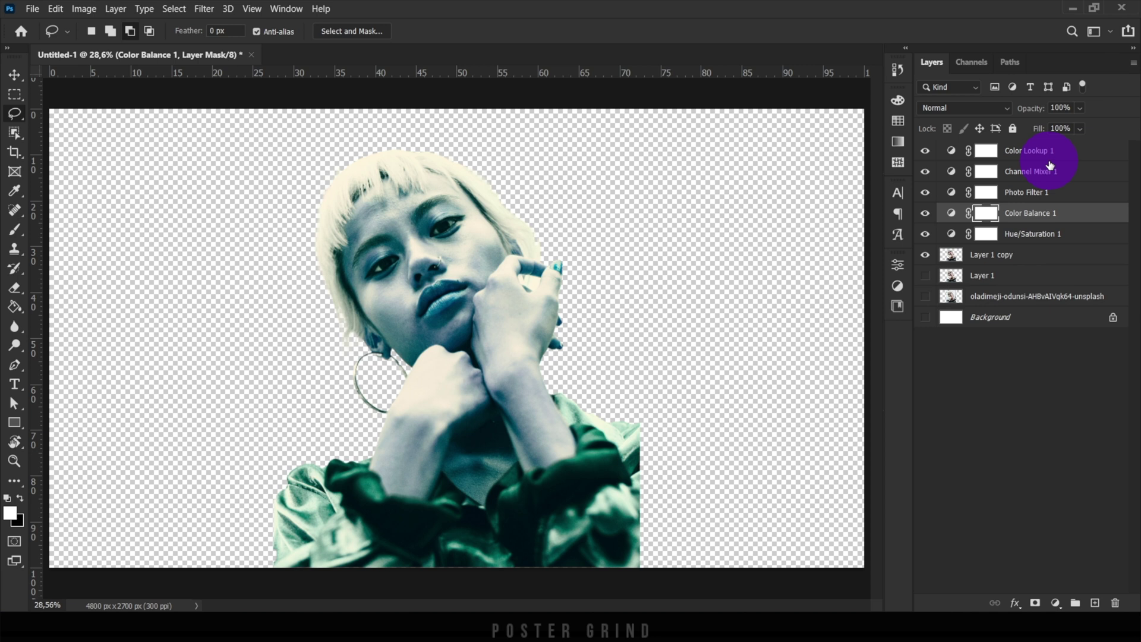
Lower Hue/Saturation 1's saturation and shift Color Balance 1 toward cyan and blue.
{"action": "left_click", "coordinate": [1028, 233]}
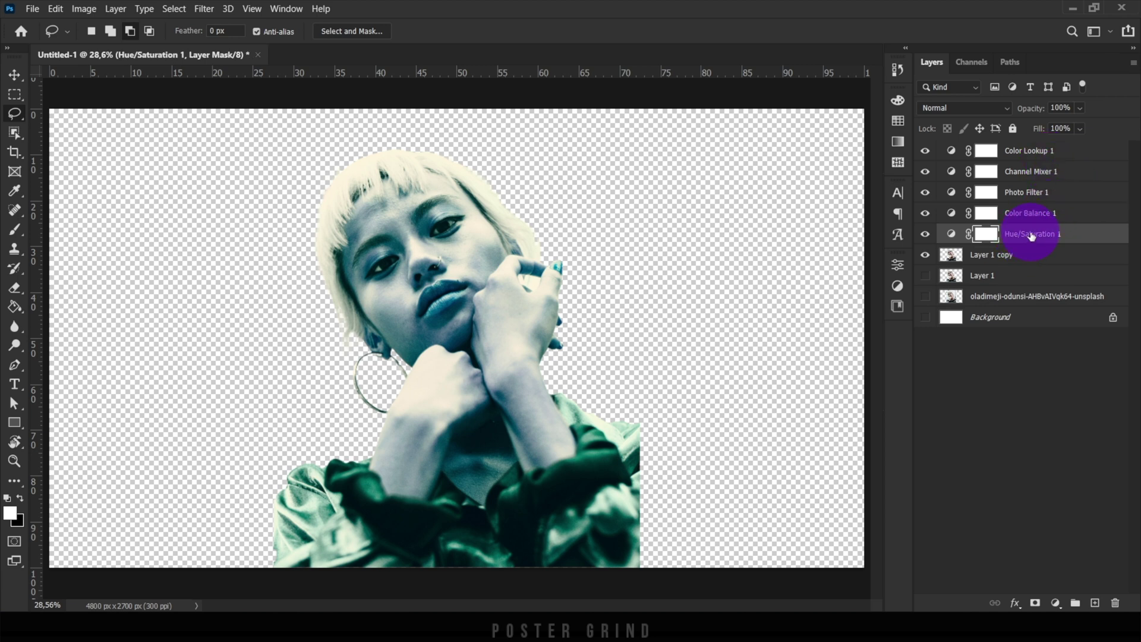
{"action": "left_click", "coordinate": [950, 235]}
{"action": "double_click", "coordinate": [950, 237]}
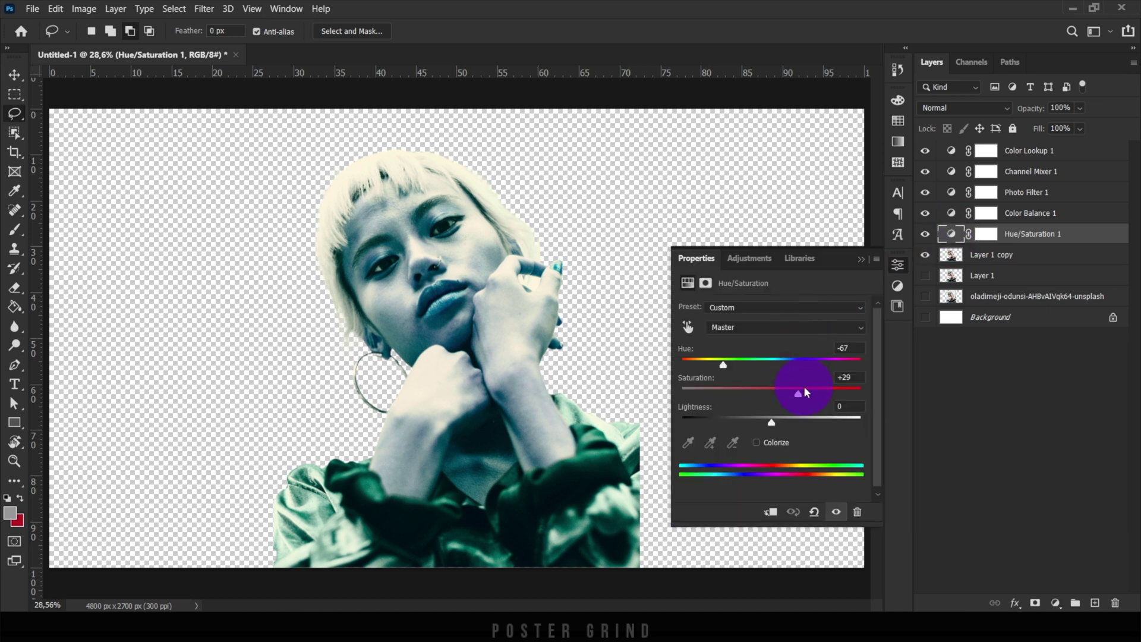
{"action": "mouse_move", "coordinate": [815, 395]}
{"action": "left_mouse_down"}
{"action": "mouse_move", "coordinate": [847, 397]}
{"action": "mouse_move", "coordinate": [751, 400]}
{"action": "mouse_move", "coordinate": [821, 396]}
{"action": "left_mouse_up"}
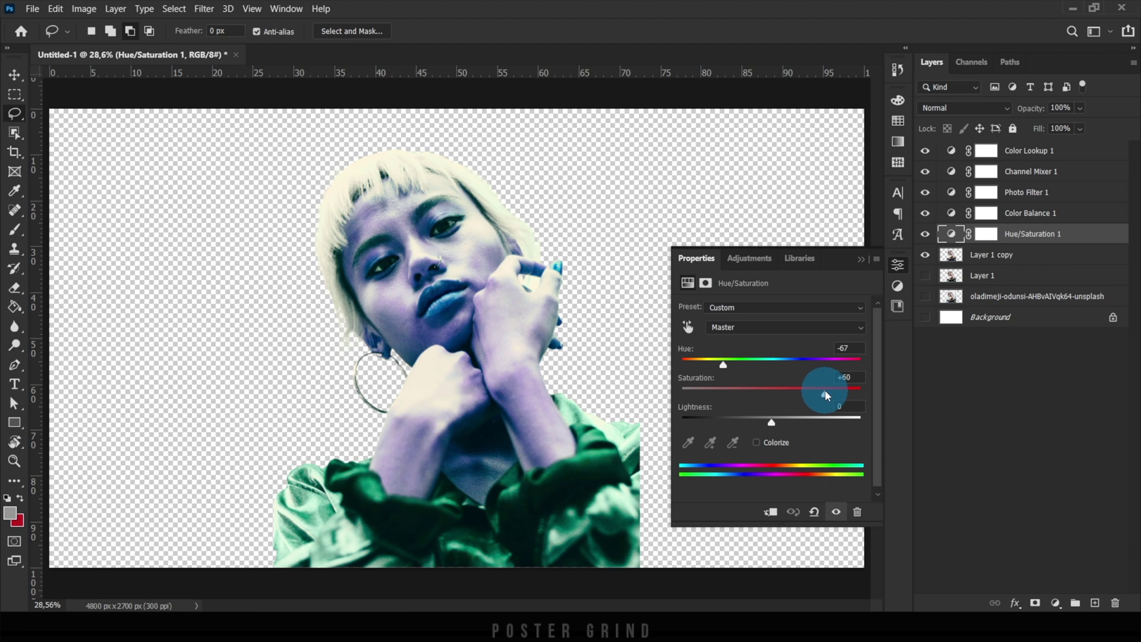
{"action": "mouse_move", "coordinate": [825, 391]}
{"action": "left_mouse_down"}
{"action": "mouse_move", "coordinate": [740, 392]}
{"action": "mouse_move", "coordinate": [856, 397]}
{"action": "mouse_move", "coordinate": [824, 390]}
{"action": "left_mouse_up"}
{"action": "key", "text": "alt+bracketright"}
{"action": "left_click_drag", "start_coordinate": [684, 340], "coordinate": [677, 336]}
{"action": "left_click_drag", "start_coordinate": [752, 390], "coordinate": [746, 434]}
Try different 3DLUT presets on the Color Lookup adjustment.
{"action": "key", "text": "alt+bracketright"}
{"action": "key", "text": "alt+bracketright"}
{"action": "key", "text": "alt+bracketright"}
{"action": "left_click", "coordinate": [825, 304]}
{"action": "left_click", "coordinate": [825, 304]}
{"action": "key", "text": "Down"}
{"action": "key", "text": "Down"}
{"action": "key", "text": "Down"}
{"action": "key", "text": "Down"}
{"action": "key", "text": "Down"}
{"action": "key", "text": "Down"}
{"action": "key", "text": "Down"}
{"action": "key", "text": "Down"}
{"action": "key", "text": "Down"}
{"action": "key", "text": "Down"}
{"action": "key", "text": "Down"}
{"action": "key", "text": "Down"}
{"action": "key", "text": "Down"}
{"action": "key", "text": "Down"}
{"action": "key", "text": "Down"}
{"action": "key", "text": "Down"}
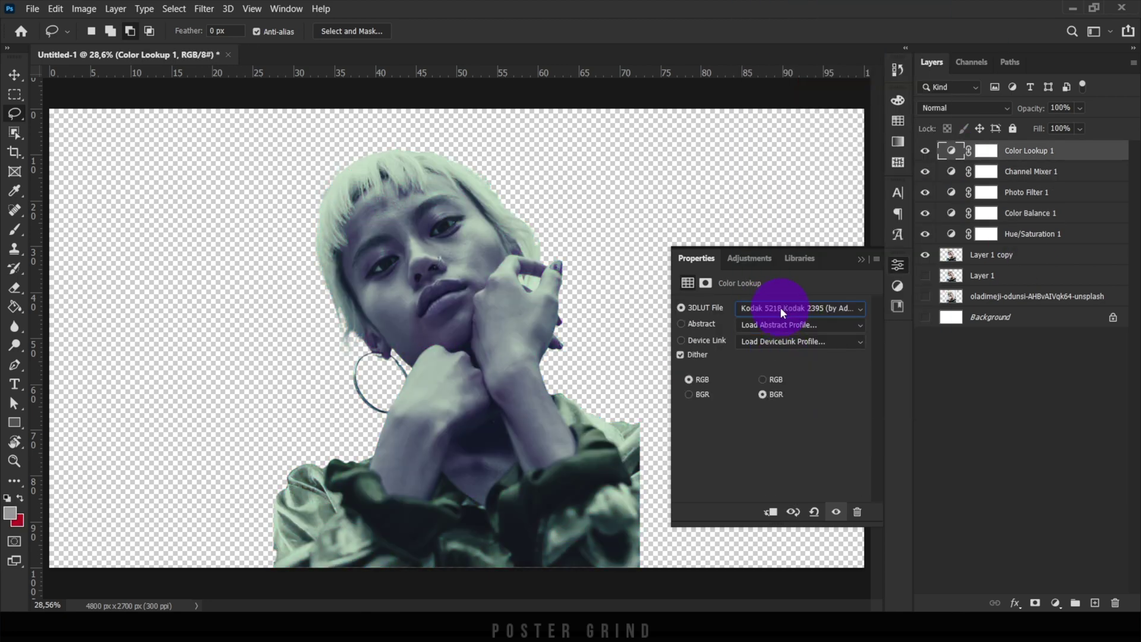
{"action": "left_click", "coordinate": [780, 307]}
{"action": "left_click", "coordinate": [797, 292]}
{"action": "key", "text": "Escape"}
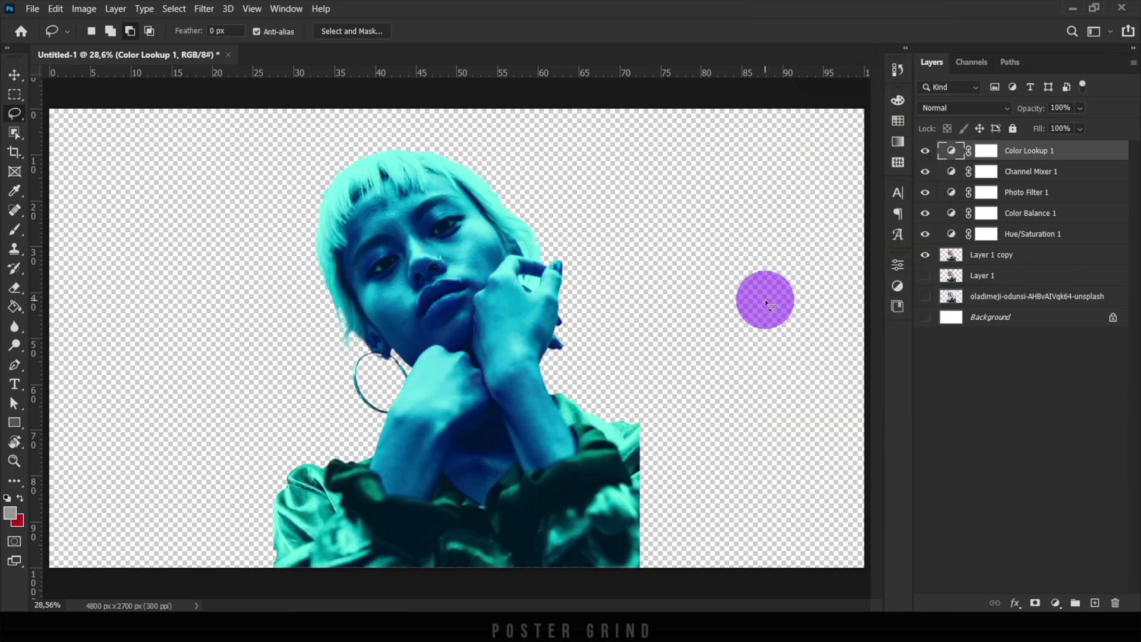
Add a second Hue/Saturation layer with Hue at about +78 for a purple look.
{"action": "left_click", "coordinate": [1055, 603]}
{"action": "left_click", "coordinate": [1060, 464]}
{"action": "left_click_drag", "start_coordinate": [772, 362], "coordinate": [818, 363]}
{"action": "left_click", "coordinate": [861, 259]}
{"action": "left_click", "coordinate": [1055, 171]}
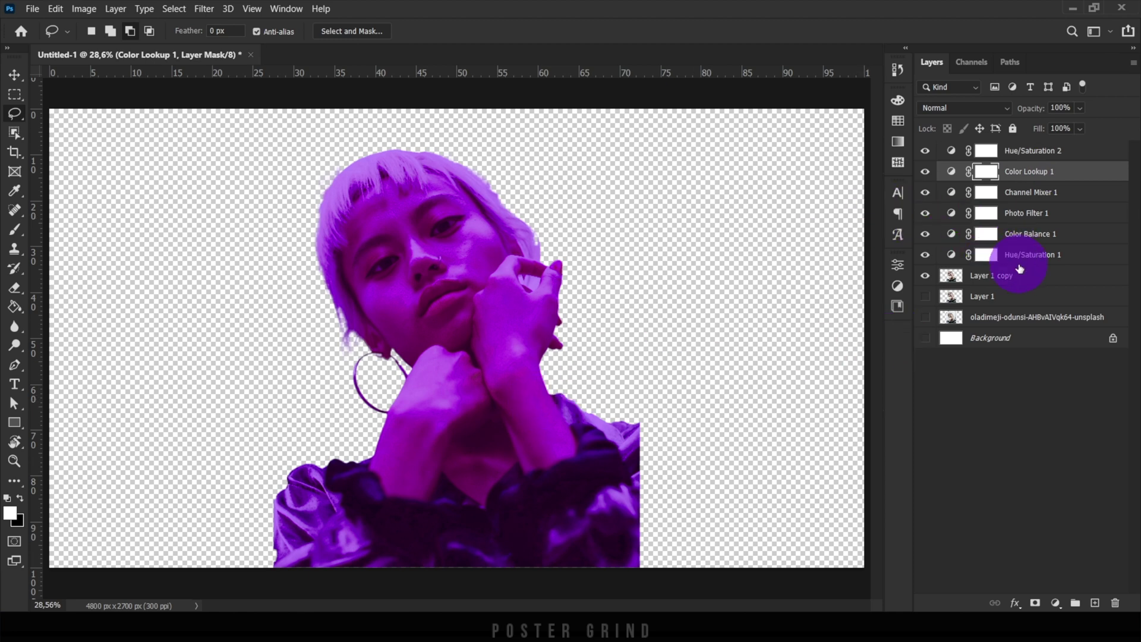
Duplicate Hue/Saturation 2 through Layer 1 copy, placing the new copy below Hue/Saturation 1.
{"action": "key", "text": "v"}
{"action": "left_click", "coordinate": [992, 275]}
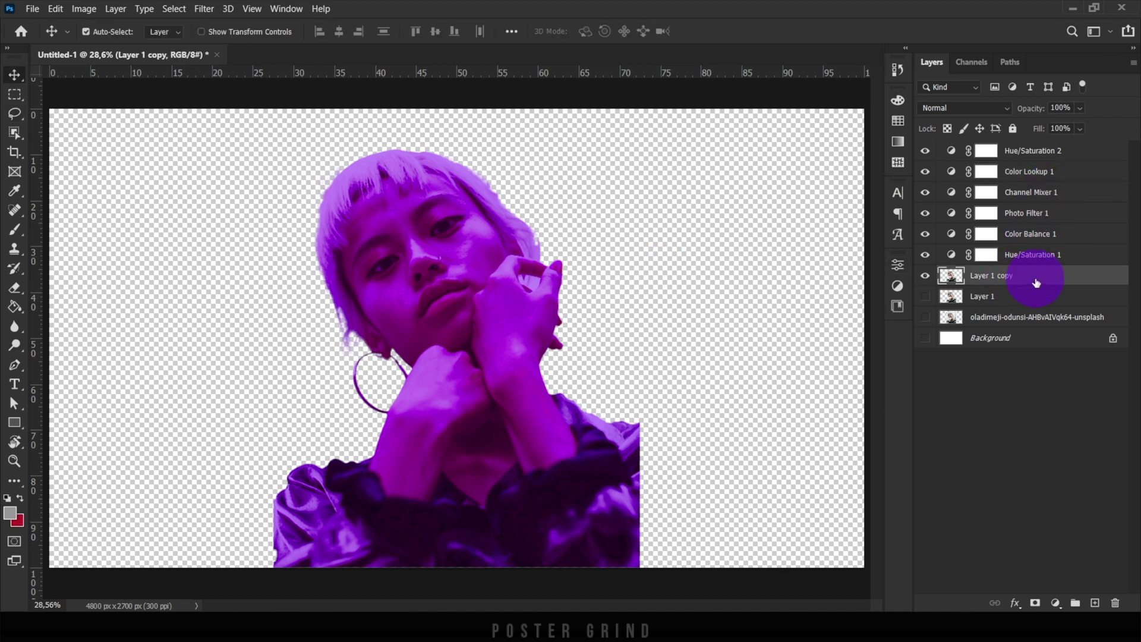
{"action": "left_click", "coordinate": [1058, 163], "text": "shift"}
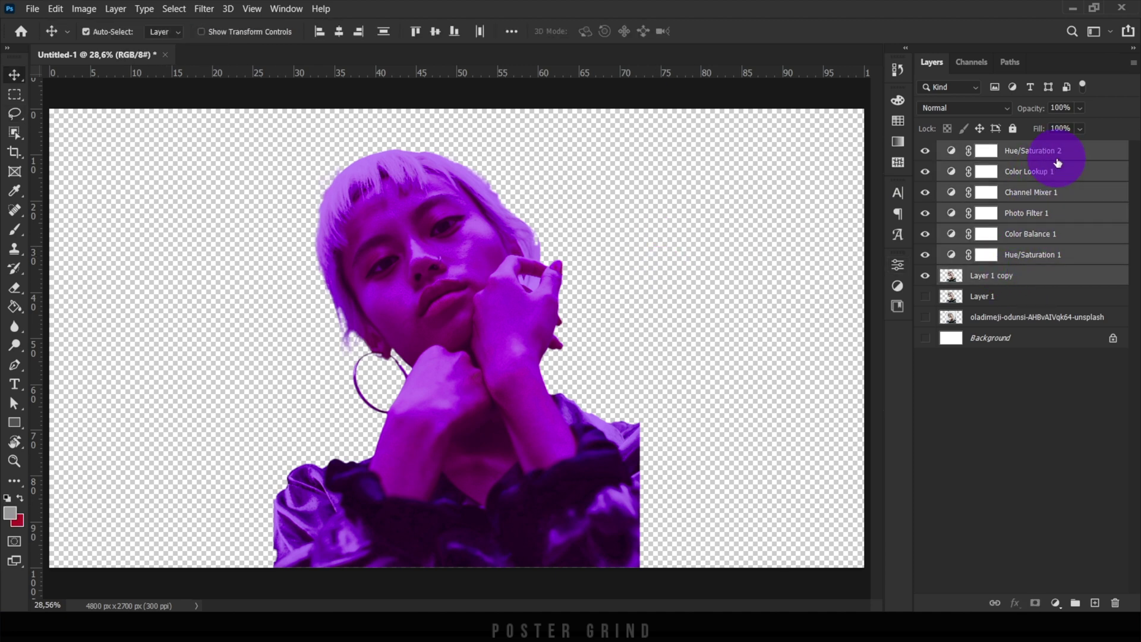
{"action": "left_click", "coordinate": [1027, 278]}
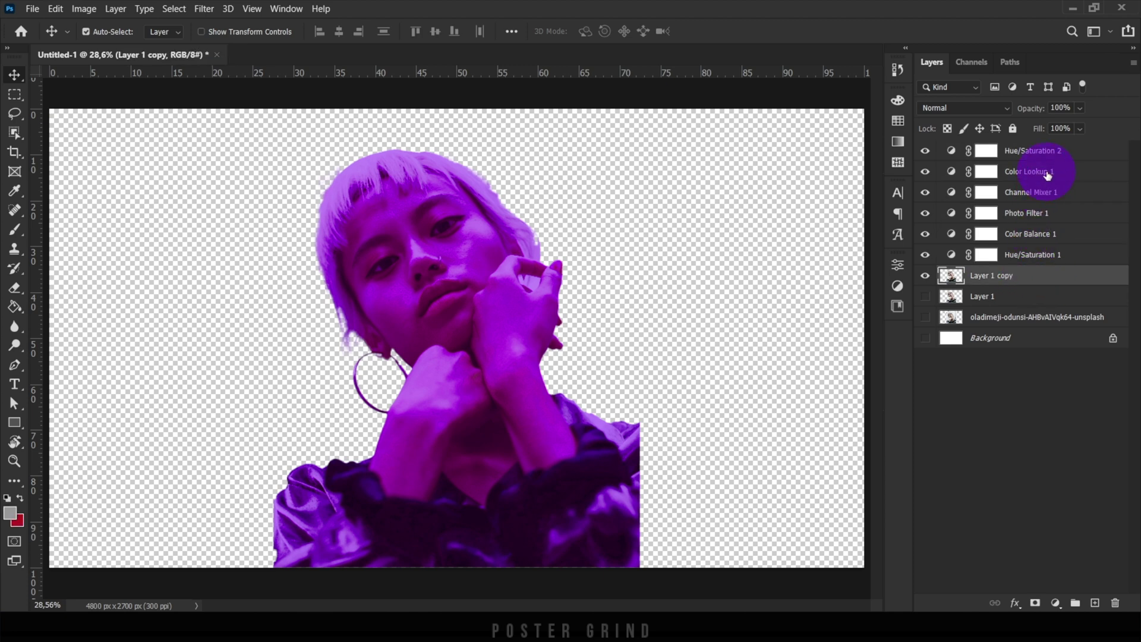
{"action": "left_click", "coordinate": [1078, 156], "text": "shift"}
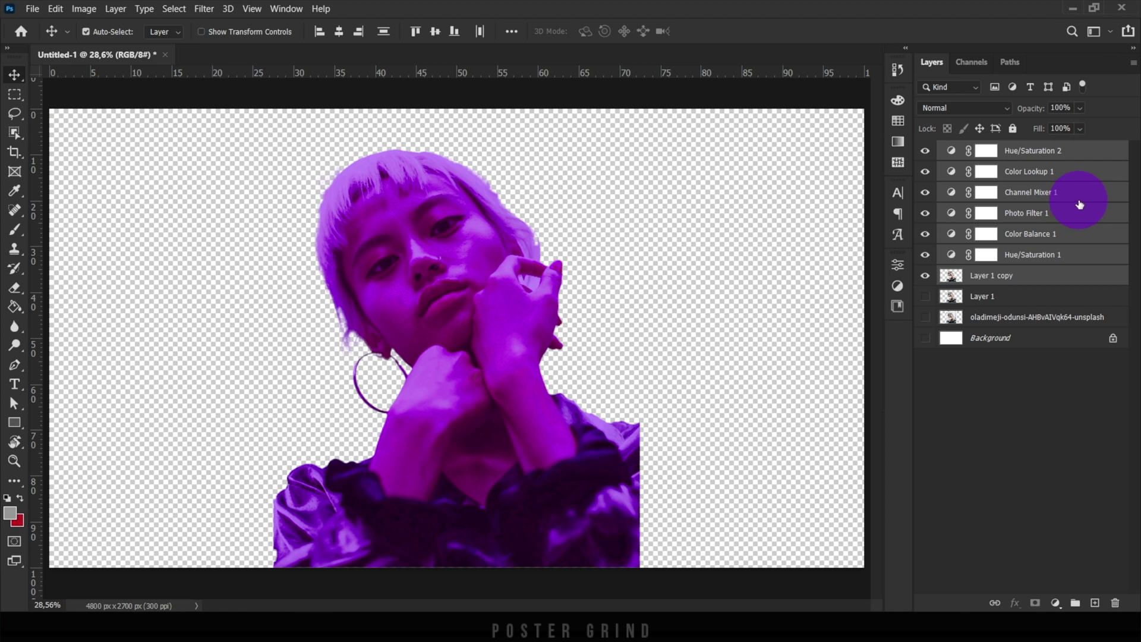
{"action": "left_click", "coordinate": [1040, 278]}
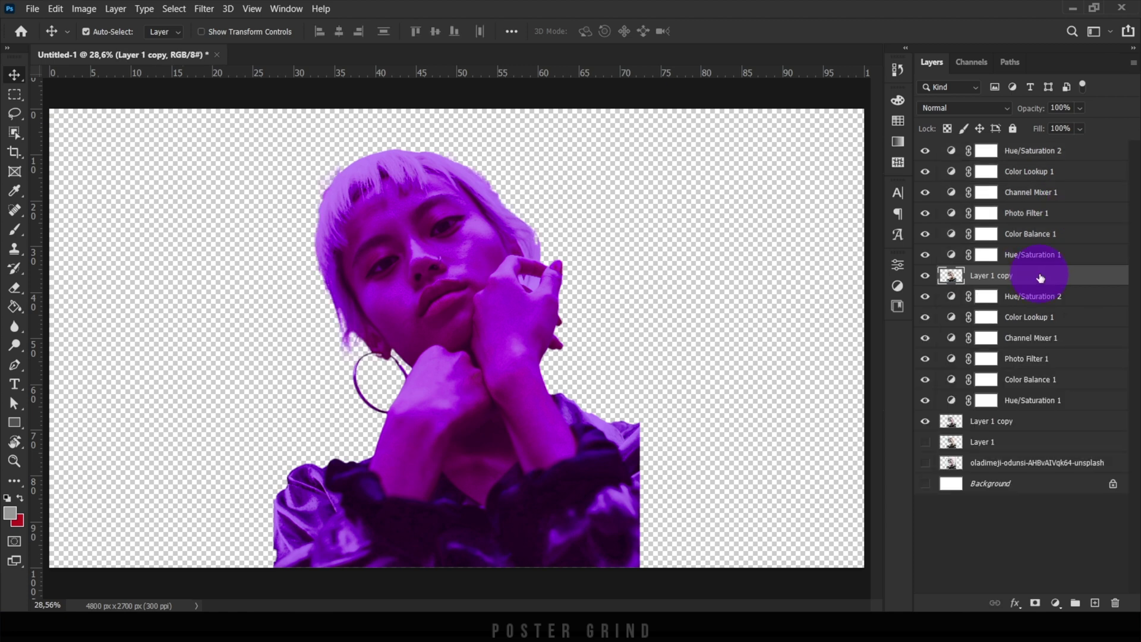
{"action": "mouse_move", "coordinate": [1041, 278]}
{"action": "left_mouse_down"}
{"action": "mouse_move", "coordinate": [1061, 285]}
{"action": "mouse_move", "coordinate": [1038, 267]}
{"action": "left_mouse_up"}
{"action": "left_click_drag", "start_coordinate": [1041, 266], "coordinate": [1040, 266]}
Clip Hue/Saturation 1 through Hue/Saturation 2, plus the lower adjustment set, to their Layer 1 copies.
{"action": "left_click", "coordinate": [953, 262], "text": "alt"}
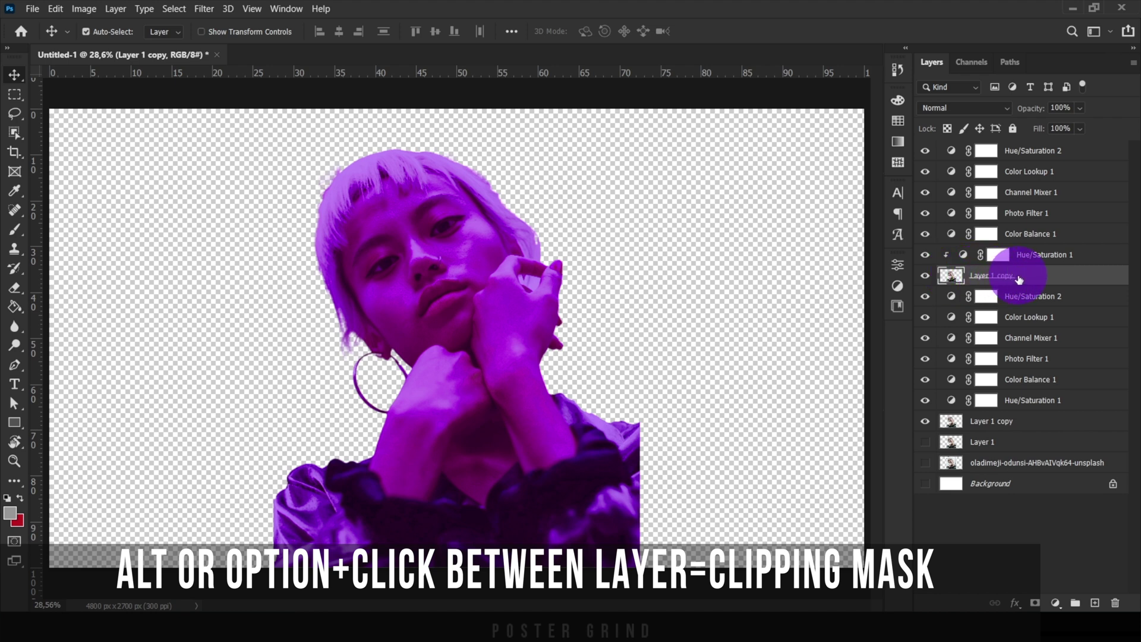
{"action": "left_click", "coordinate": [1043, 224], "text": "alt"}
{"action": "left_click", "coordinate": [1043, 222], "text": "alt"}
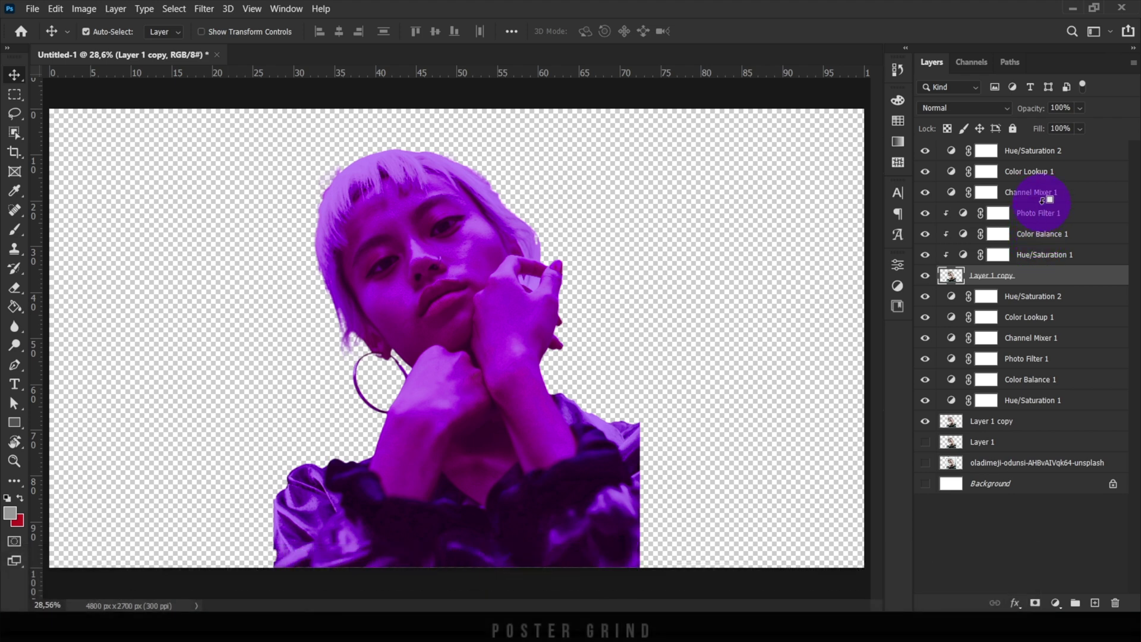
{"action": "left_click", "coordinate": [1042, 202], "text": "alt"}
{"action": "left_click", "coordinate": [1038, 181], "text": "alt"}
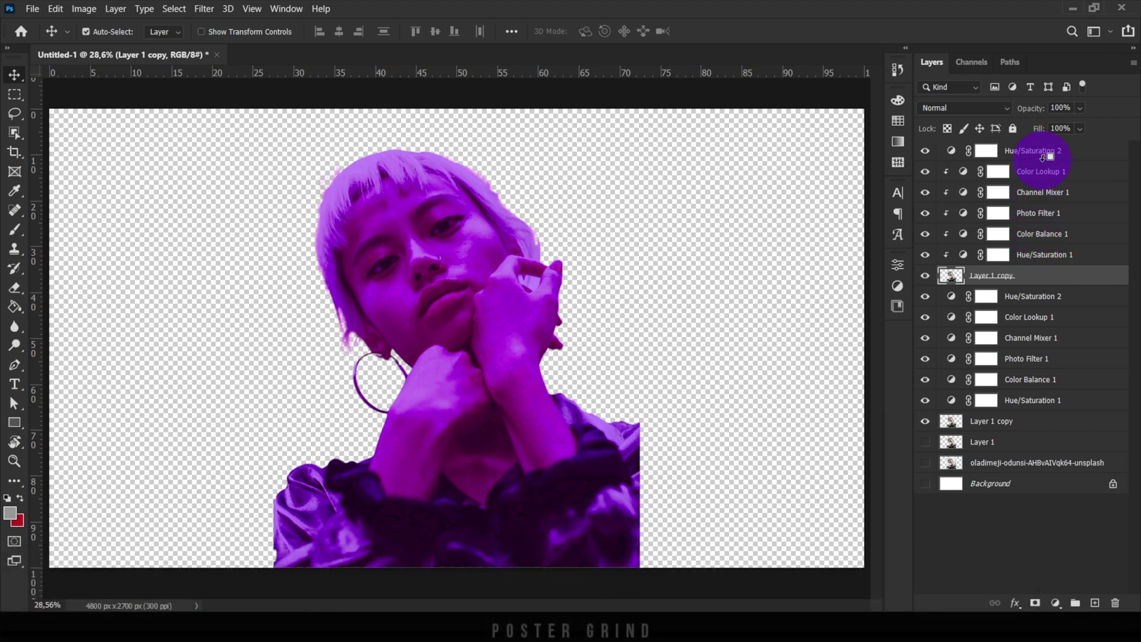
{"action": "left_click", "coordinate": [1043, 157], "text": "alt"}
{"action": "left_click", "coordinate": [1021, 423]}
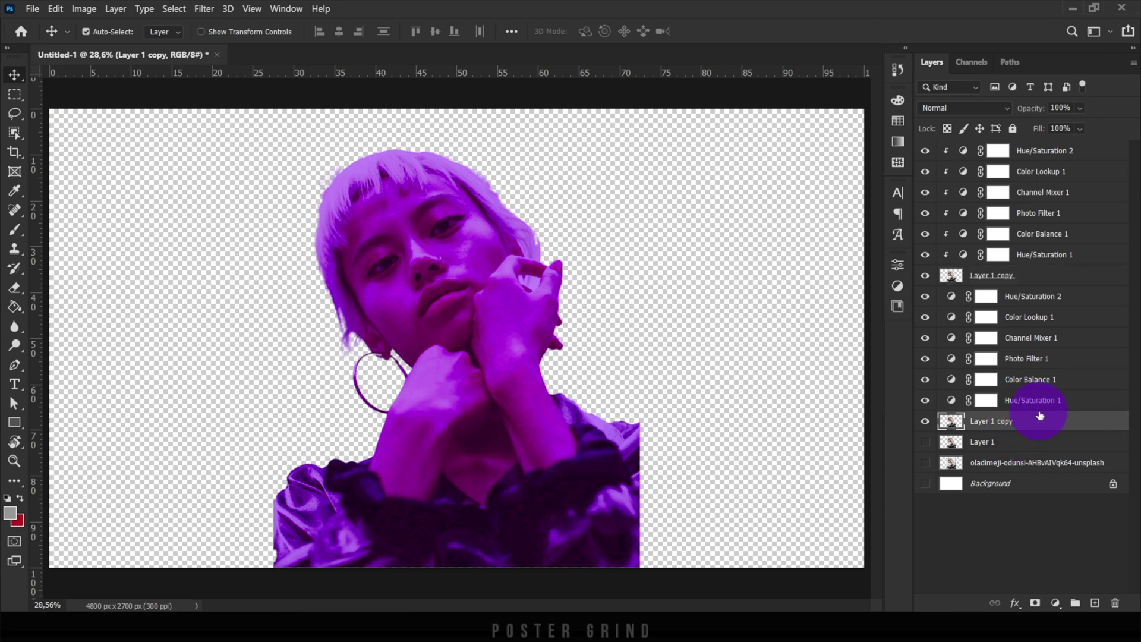
{"action": "left_click", "coordinate": [1040, 411], "text": "alt"}
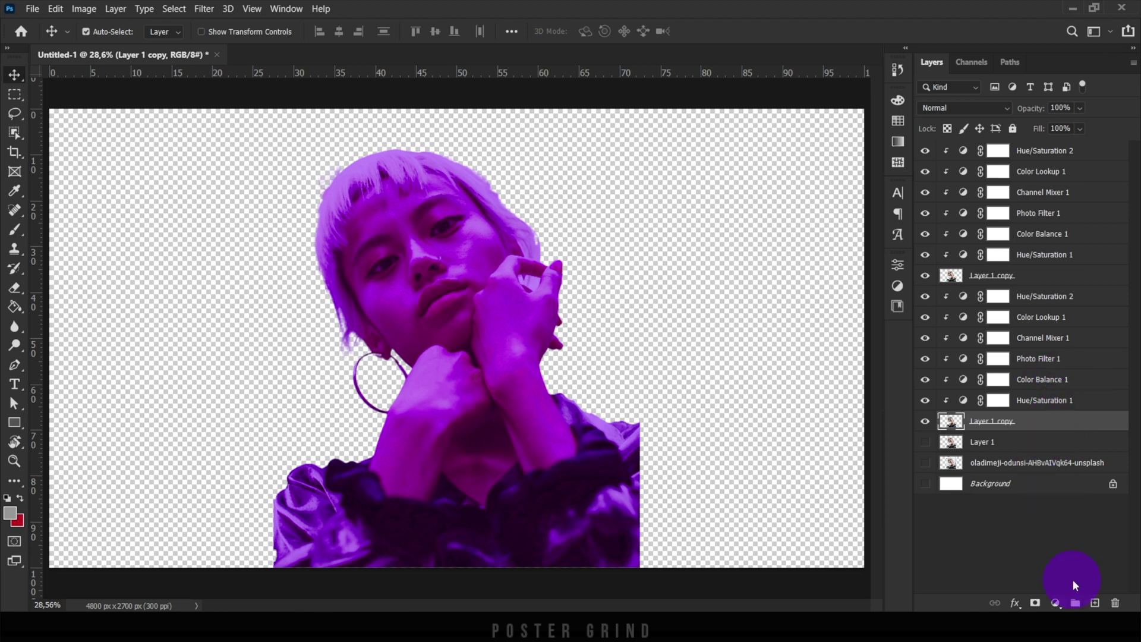
Add Layer 2 above Layer 1 and fill it top-to-bottom with the peach-to-pink-red gradient preset.
{"action": "left_click", "coordinate": [1015, 442]}
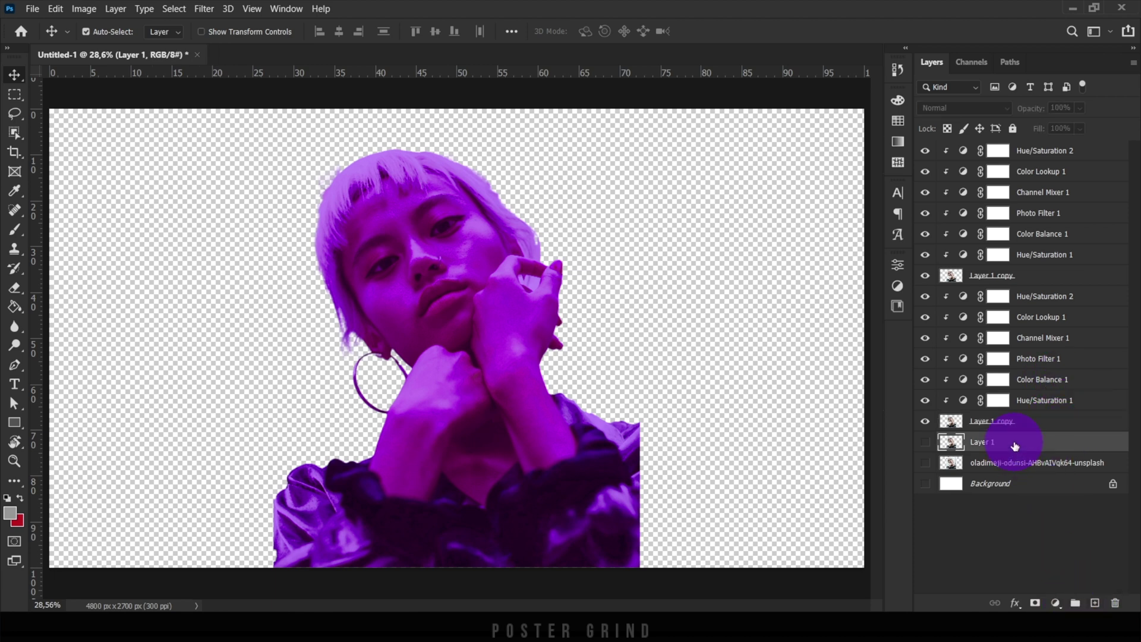
{"action": "left_click", "coordinate": [1095, 602]}
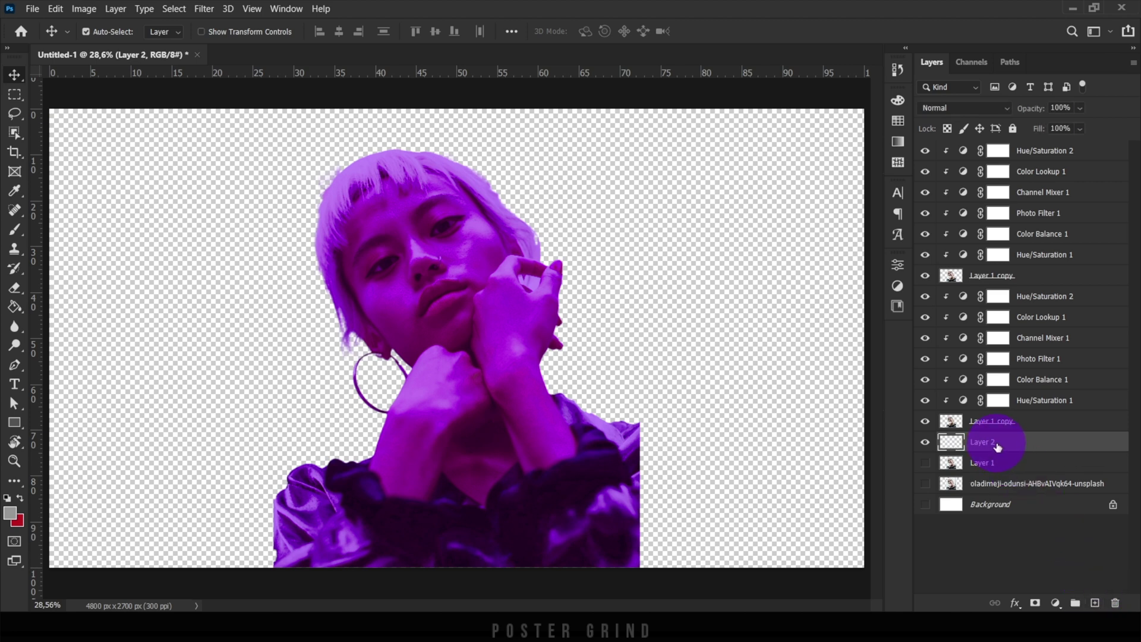
{"action": "left_click", "coordinate": [15, 308]}
{"action": "right_click", "coordinate": [16, 308]}
{"action": "left_click", "coordinate": [71, 302]}
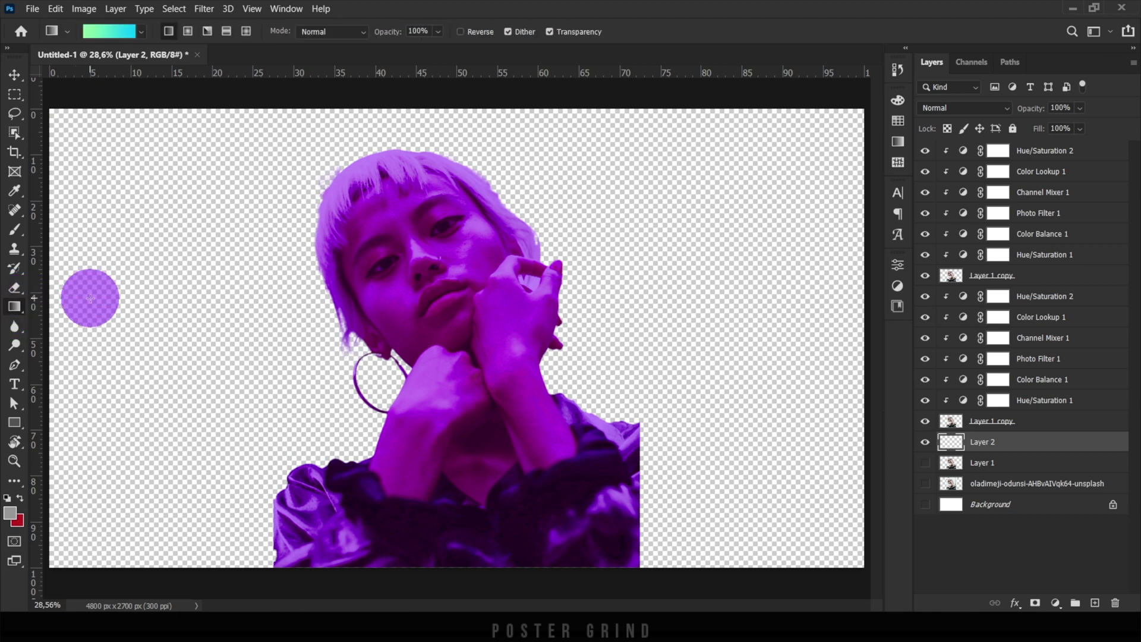
{"action": "right_click", "coordinate": [159, 248]}
{"action": "left_click", "coordinate": [119, 190]}
{"action": "left_click", "coordinate": [505, 193]}
{"action": "left_click_drag", "start_coordinate": [458, 110], "coordinate": [514, 566]}
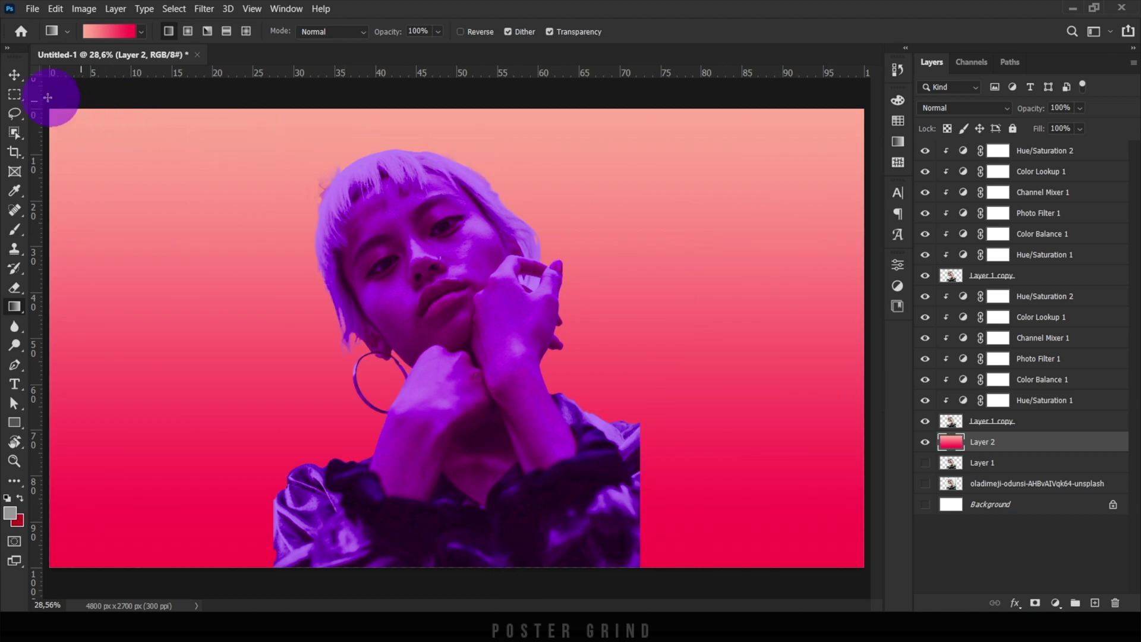
{"action": "left_click", "coordinate": [20, 73]}
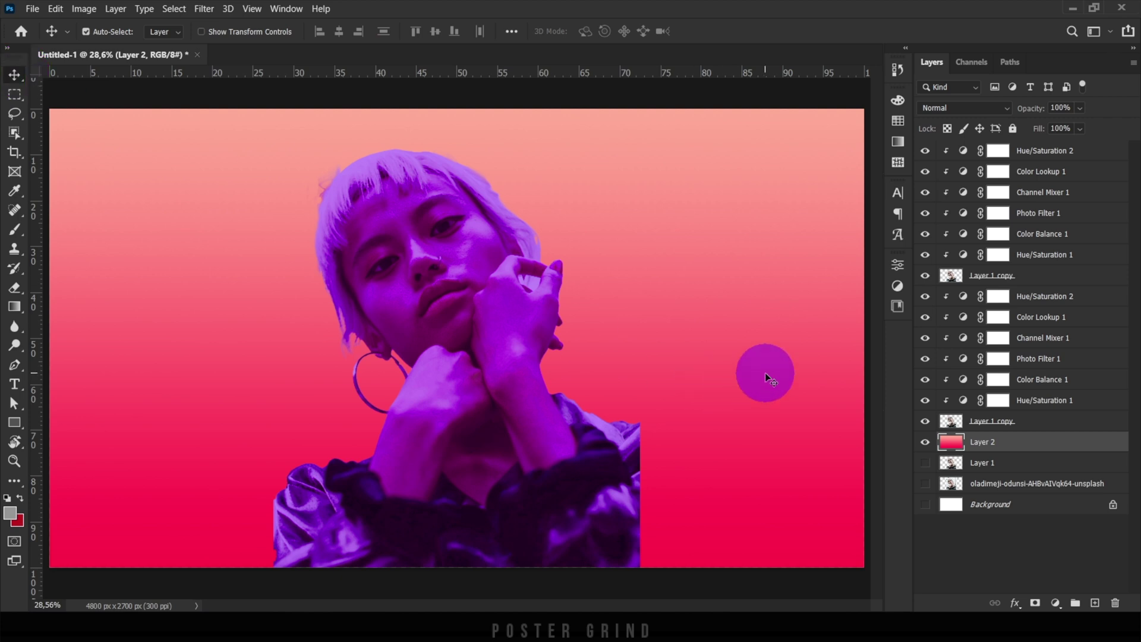
{"action": "key", "text": "alt+bracketright"}
Hide the upper Layer 1 copy and convert the lower Layer 1 copy to a smart object.
{"action": "left_click", "coordinate": [927, 277]}
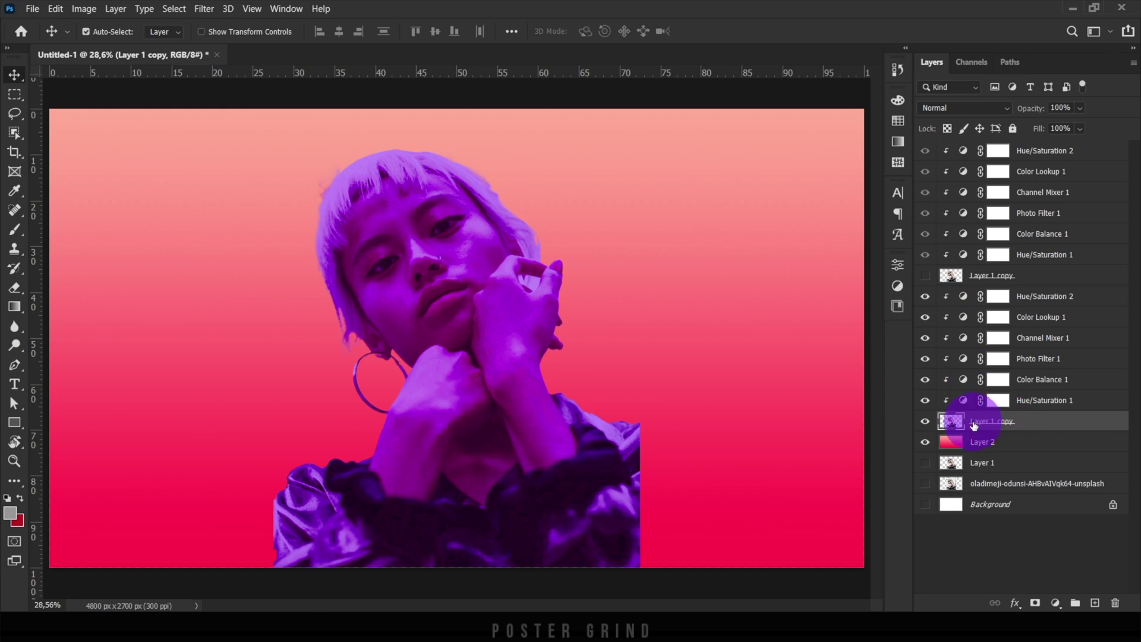
{"action": "left_click", "coordinate": [992, 275]}
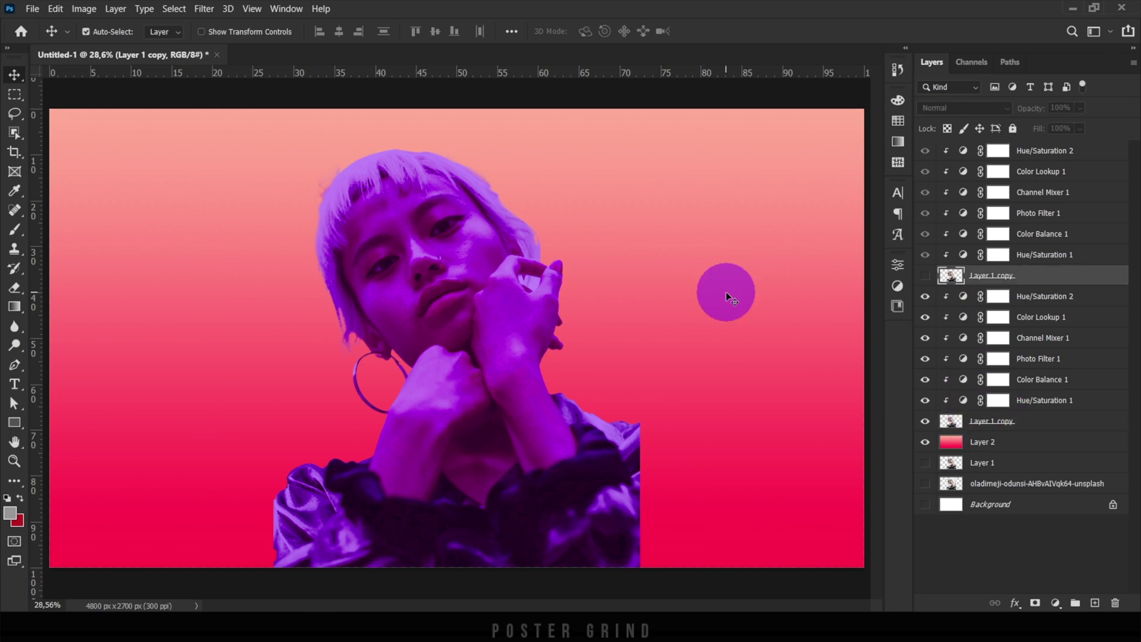
{"action": "left_click", "coordinate": [1004, 424]}
{"action": "right_click", "coordinate": [1041, 425]}
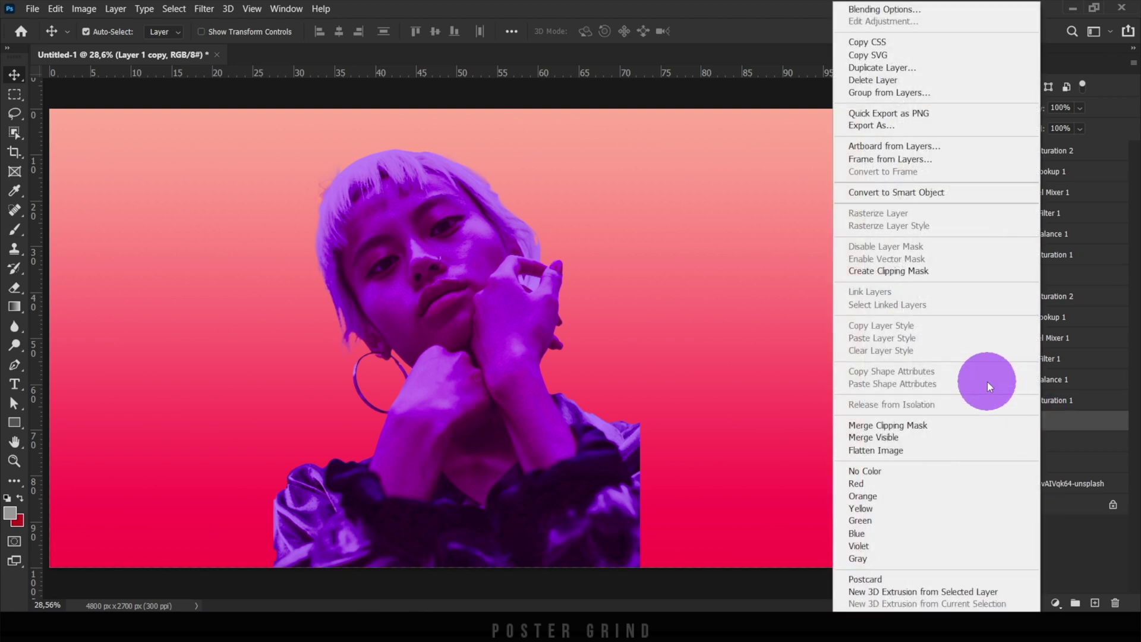
{"action": "left_click", "coordinate": [931, 193]}
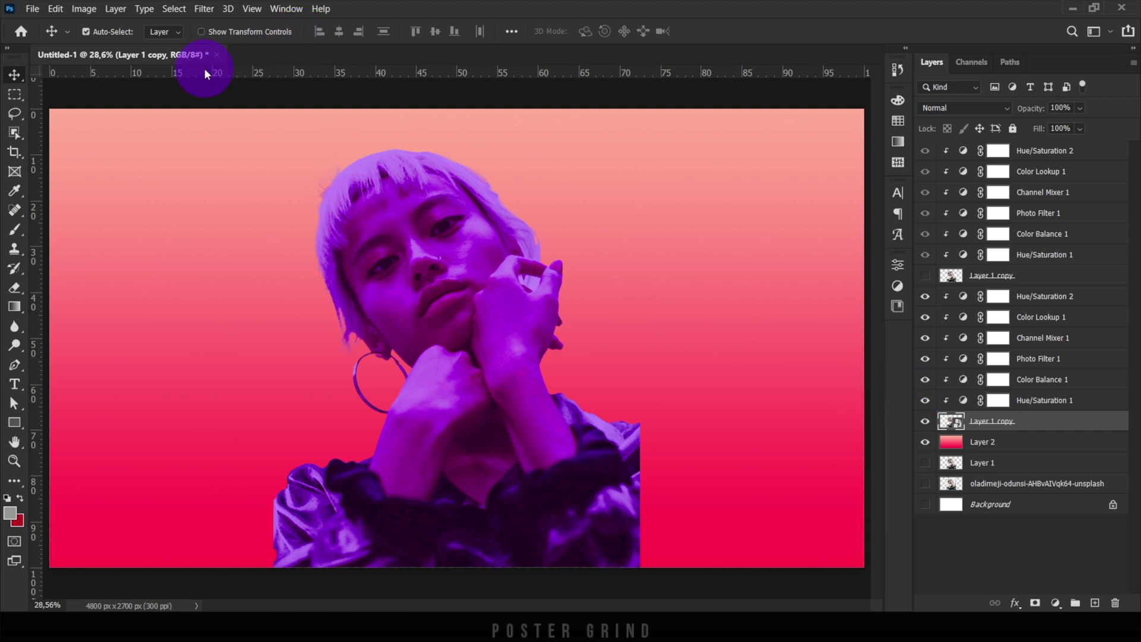
Apply a 200-pixel Gaussian Blur smart filter to the lower Layer 1 copy.
{"action": "left_click", "coordinate": [204, 8]}
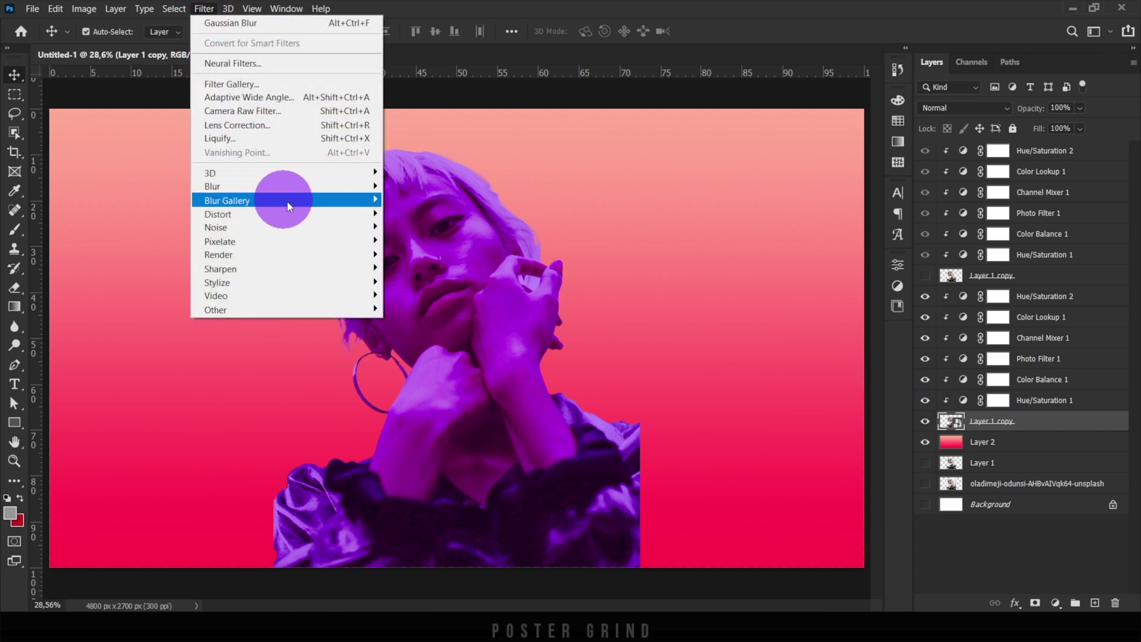
{"action": "mouse_move", "coordinate": [357, 186]}
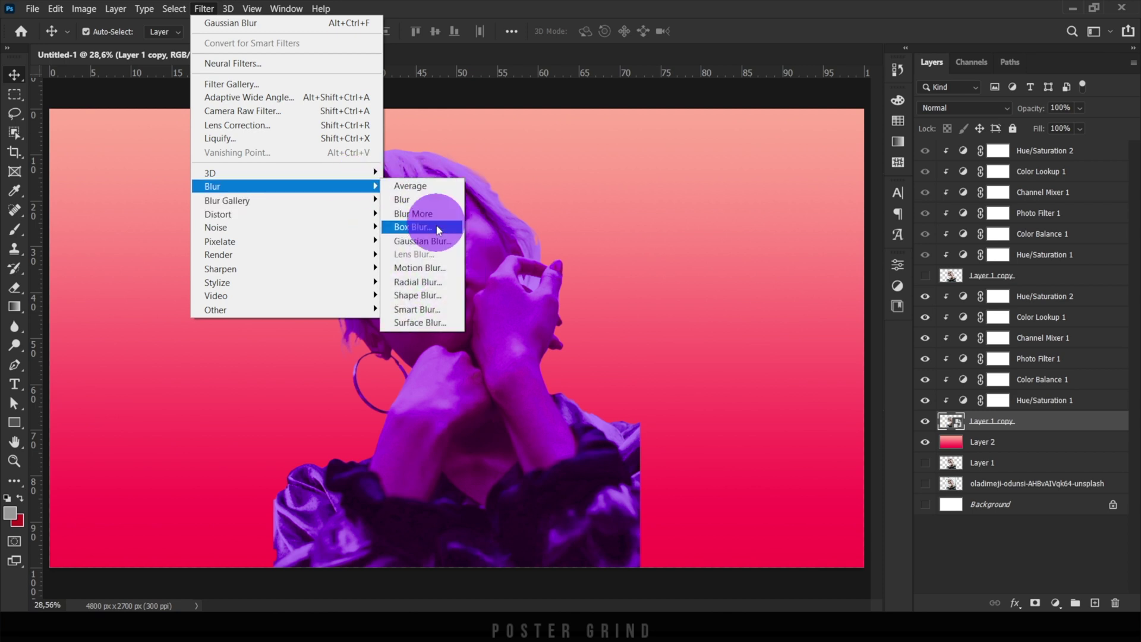
{"action": "left_click", "coordinate": [446, 243]}
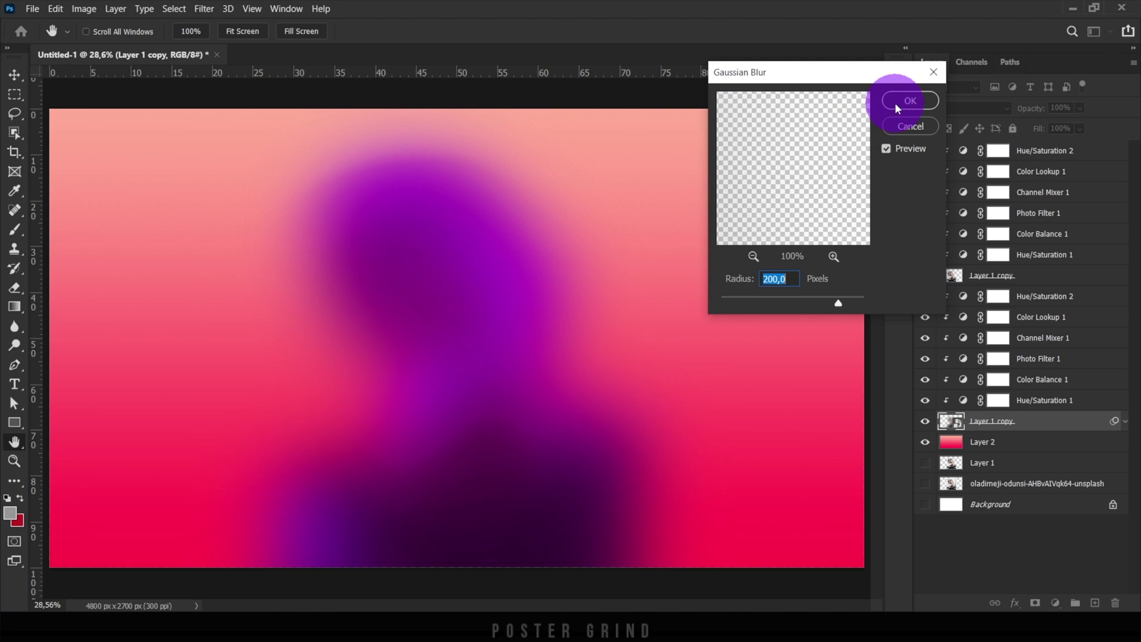
{"action": "left_click", "coordinate": [897, 103]}
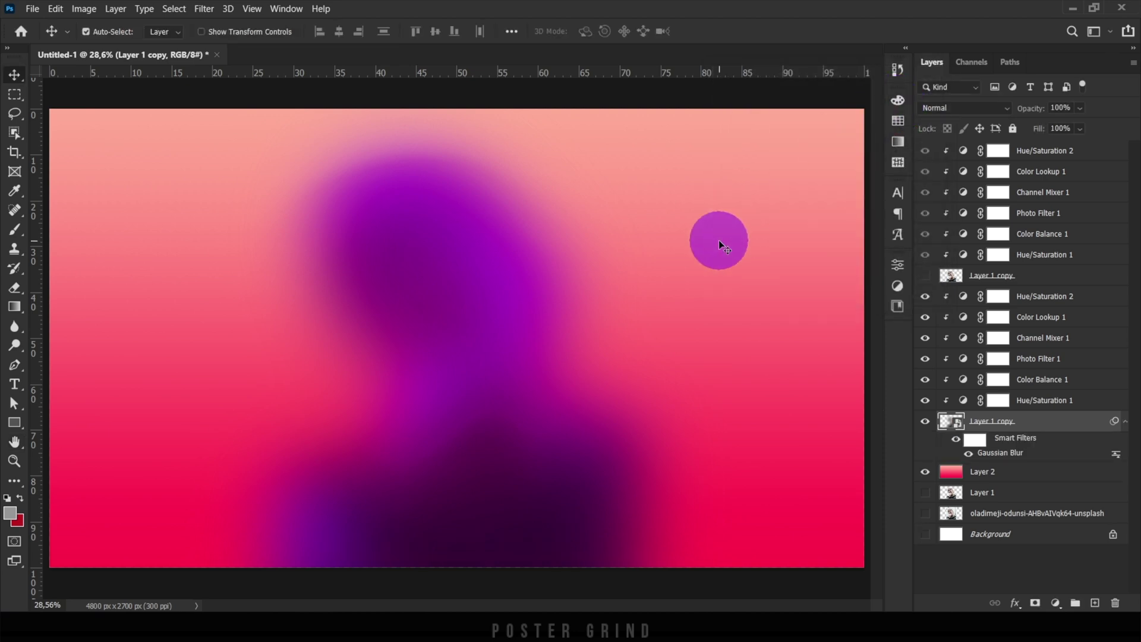
{"action": "double_click", "coordinate": [1000, 453]}
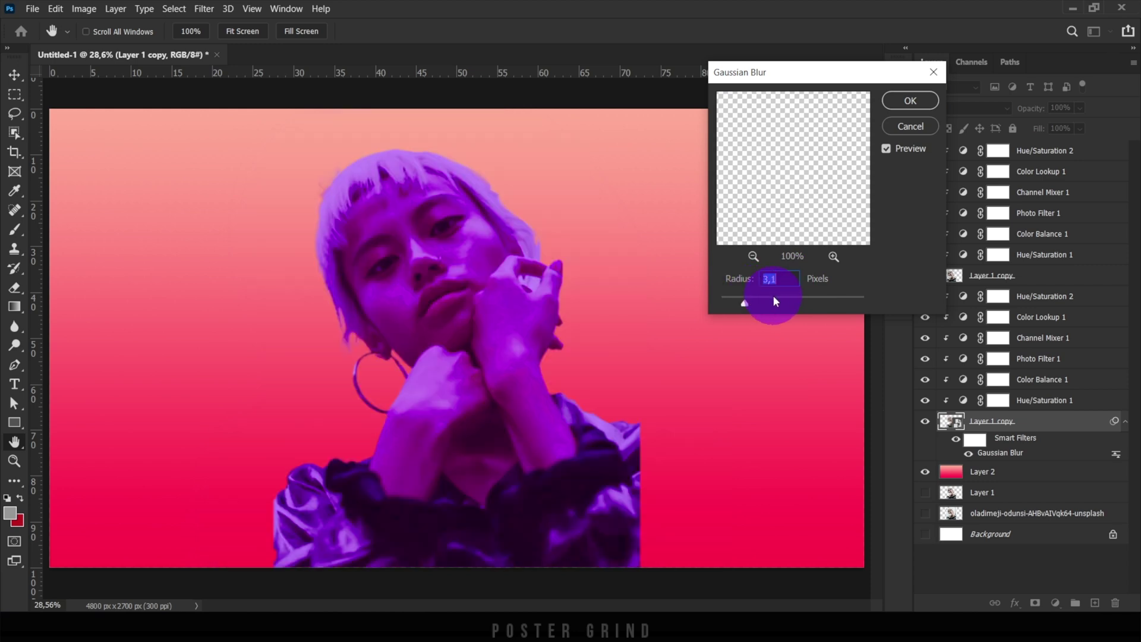
{"action": "left_click_drag", "start_coordinate": [777, 295], "coordinate": [832, 300]}
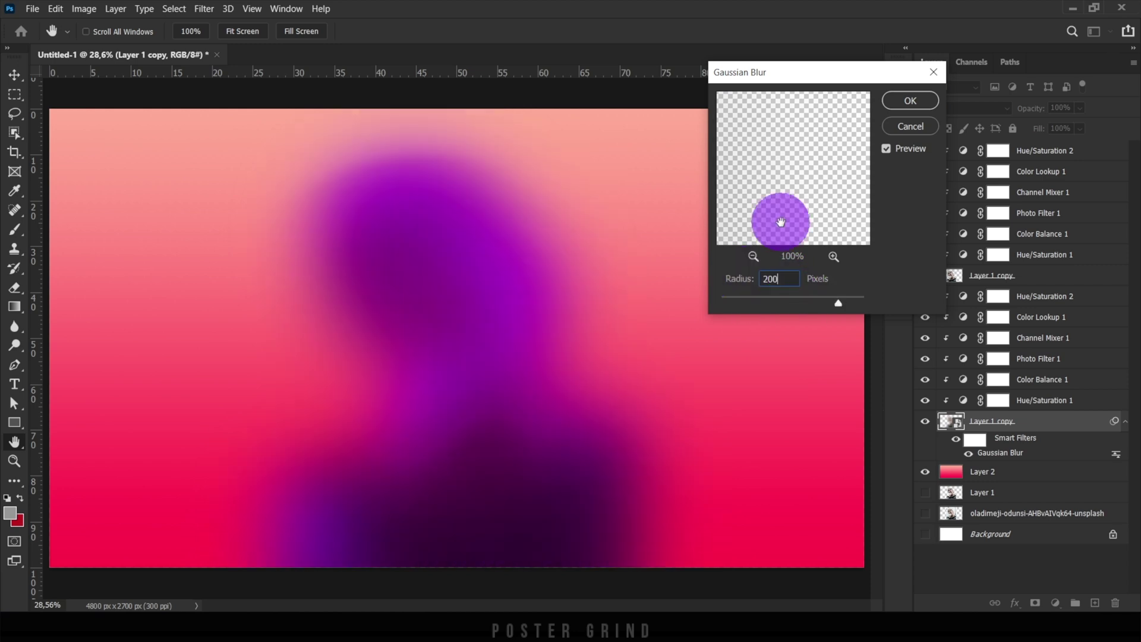
{"action": "key", "text": "Return"}
{"action": "key", "text": "v"}
Select the upper Layer 1 copy and make it visible again.
{"action": "left_click", "coordinate": [997, 277]}
{"action": "left_click", "coordinate": [925, 275]}
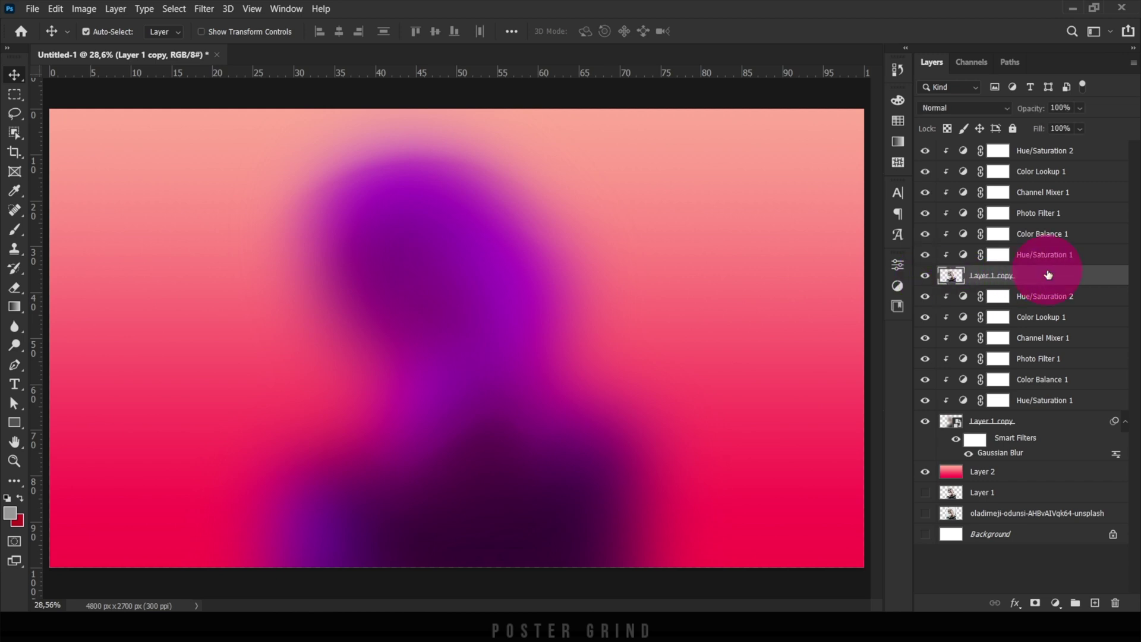
{"action": "right_click", "coordinate": [1060, 277]}
Convert the upper Layer 1 copy to a smart object and mask it to the woman's outline.
{"action": "left_click", "coordinate": [939, 193]}
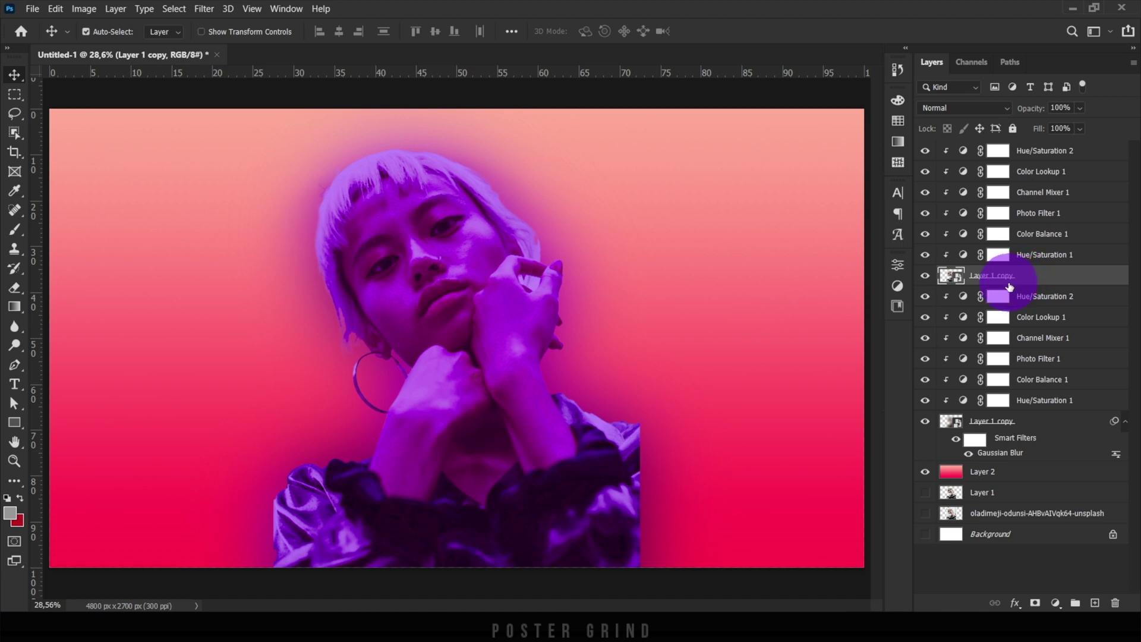
{"action": "left_click", "coordinate": [950, 280], "text": "ctrl"}
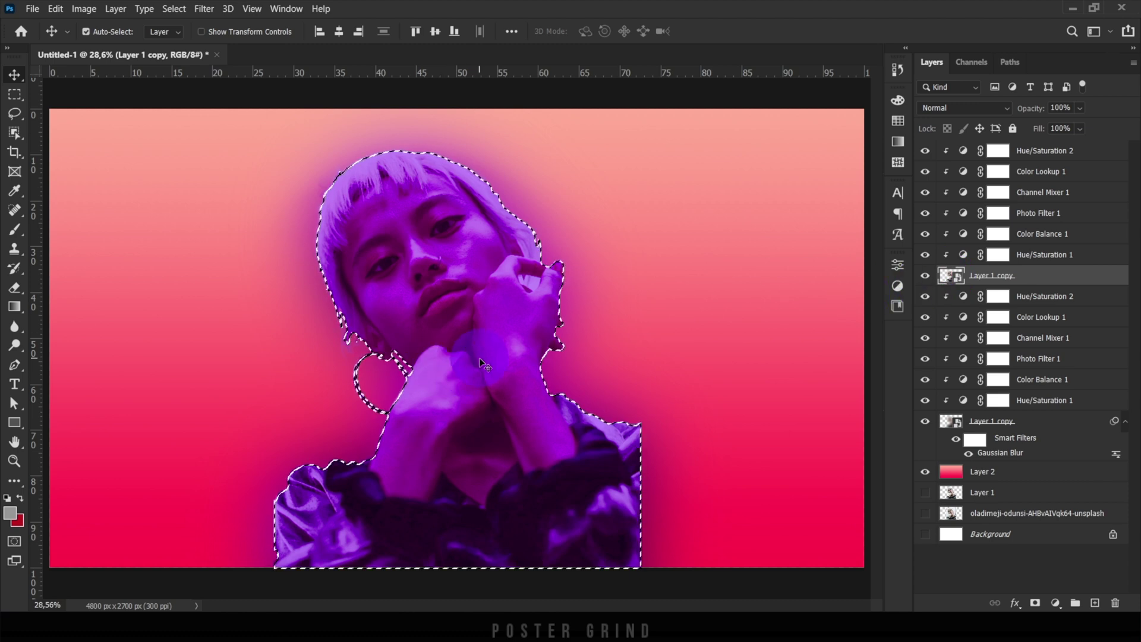
{"action": "left_click", "coordinate": [1035, 603]}
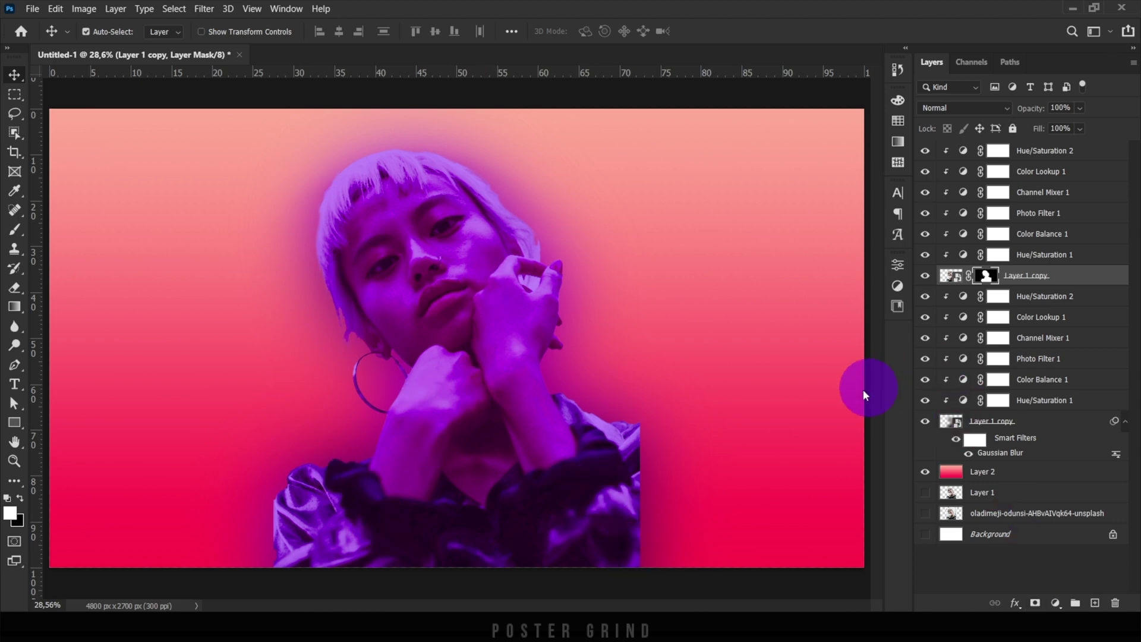
{"action": "left_click", "coordinate": [953, 275]}
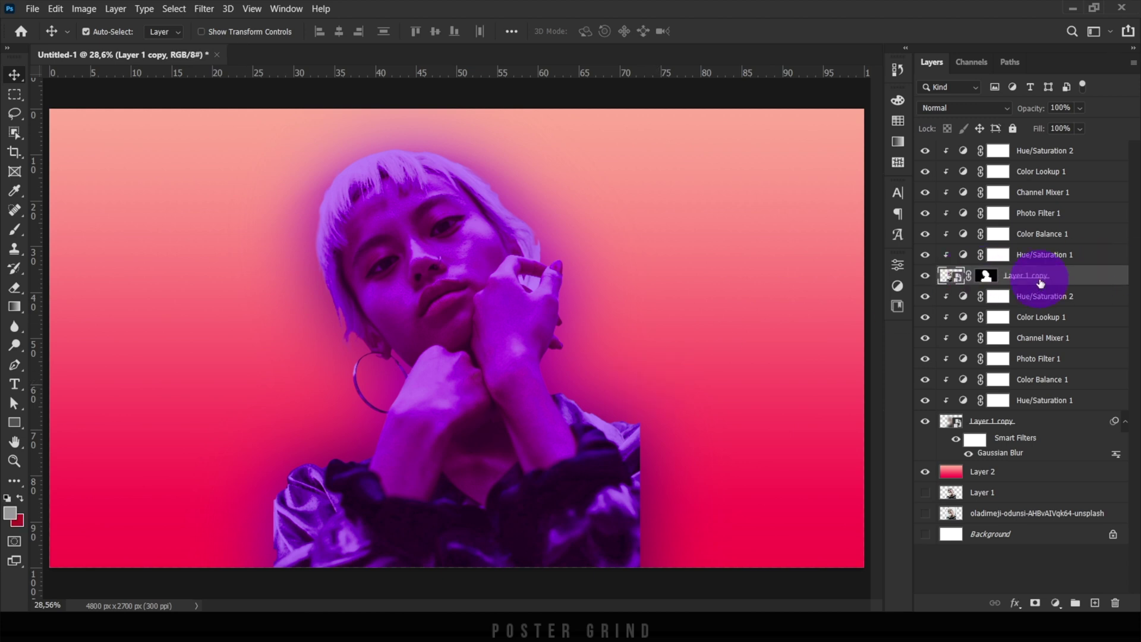
Apply a 15-pixel Gaussian Blur to the masked upper Layer 1 copy.
{"action": "left_click", "coordinate": [210, 9]}
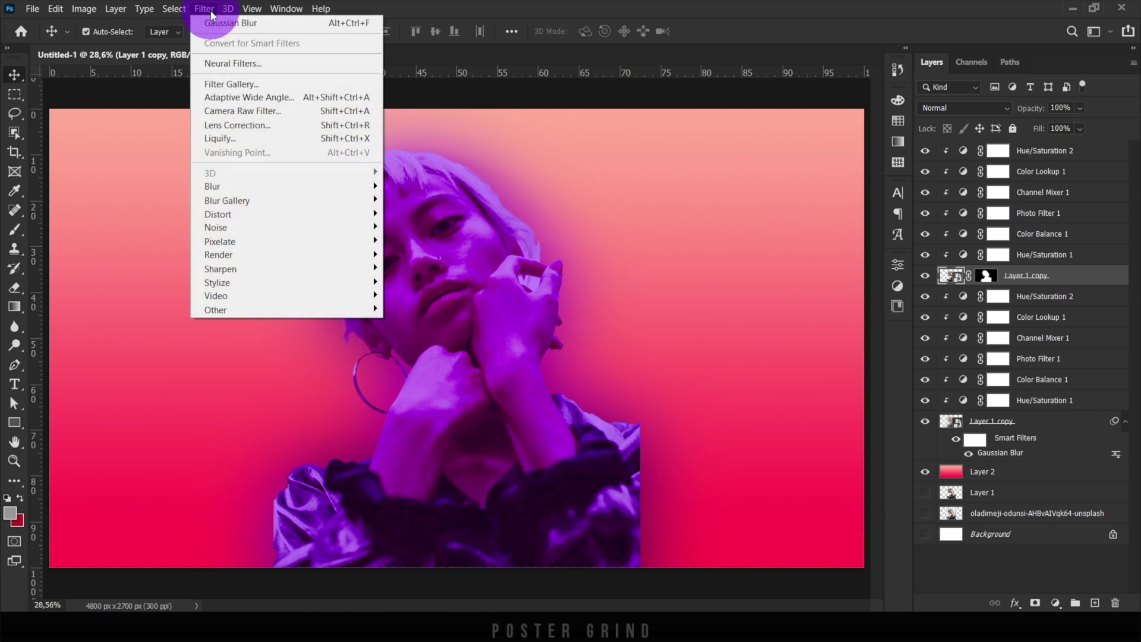
{"action": "mouse_move", "coordinate": [326, 189]}
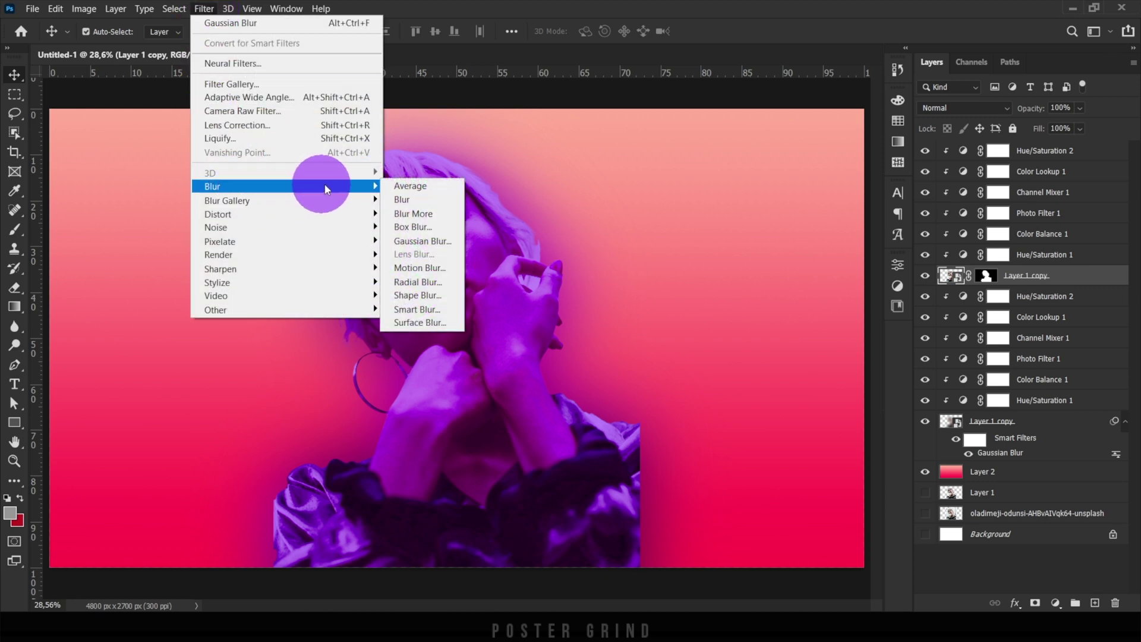
{"action": "left_click", "coordinate": [440, 241]}
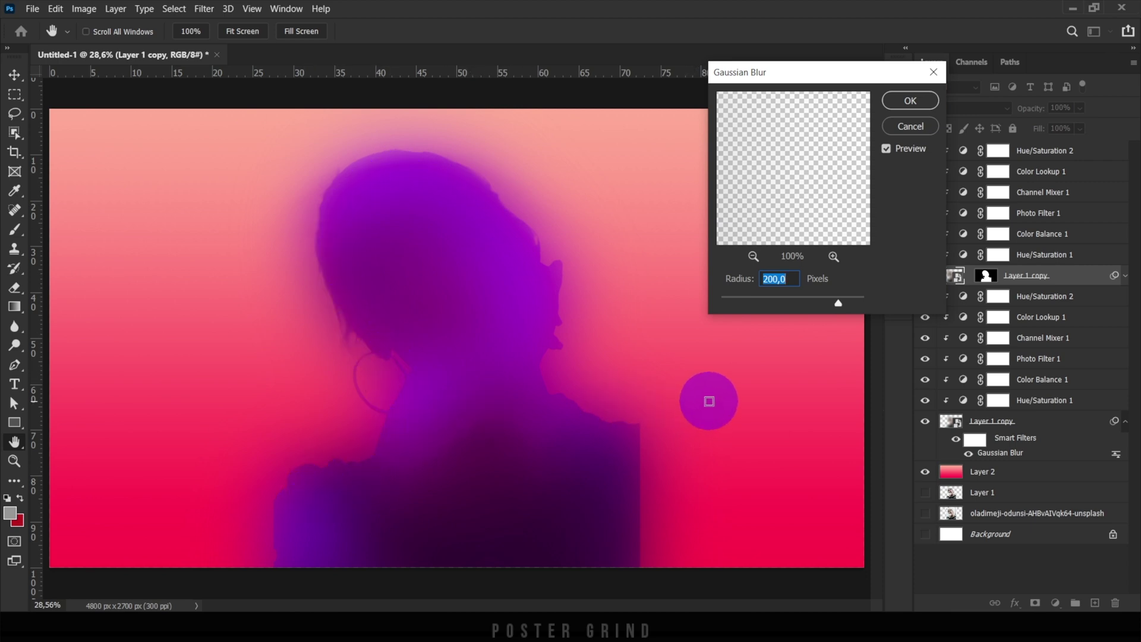
{"action": "type", "text": "20"}
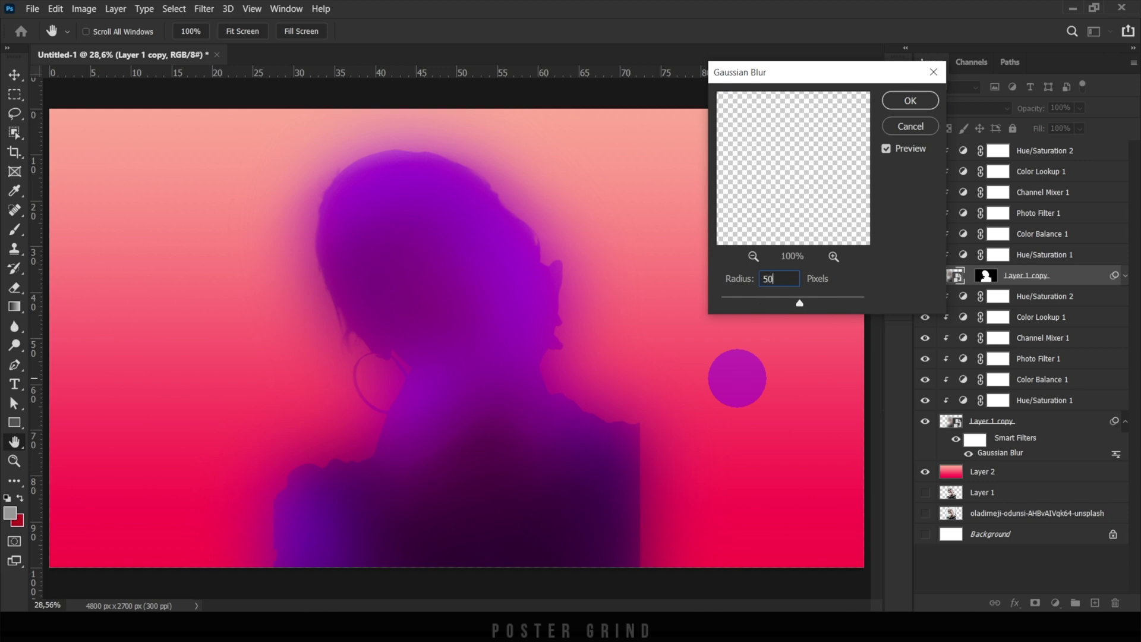
{"action": "key", "text": "BackSpace"}
{"action": "key", "text": "BackSpace"}
{"action": "type", "text": "15"}
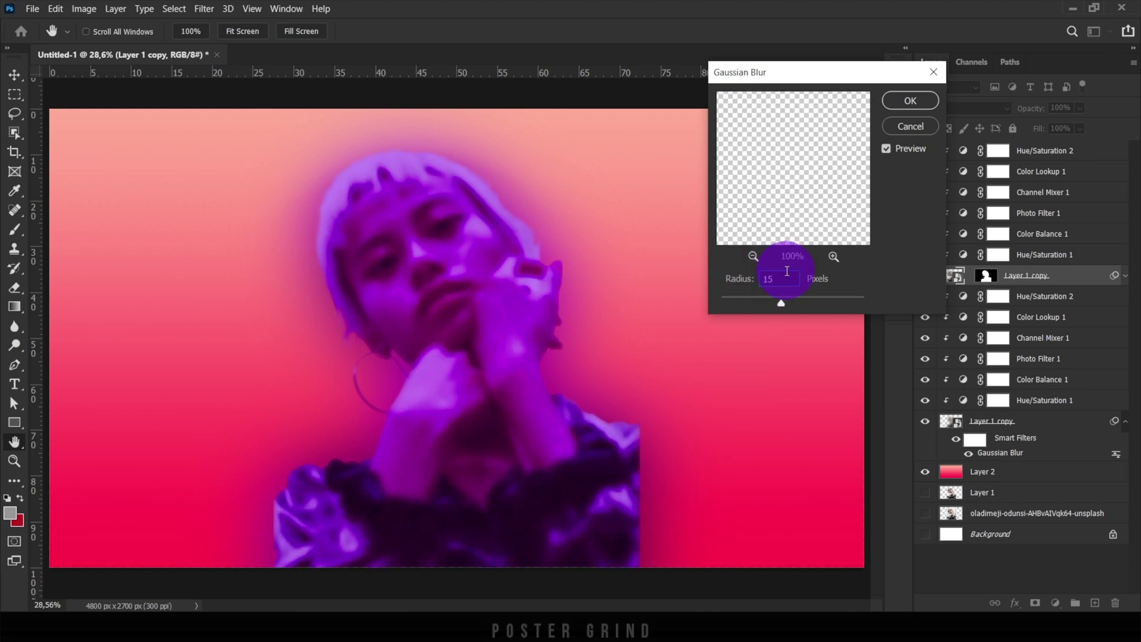
{"action": "left_click", "coordinate": [739, 275]}
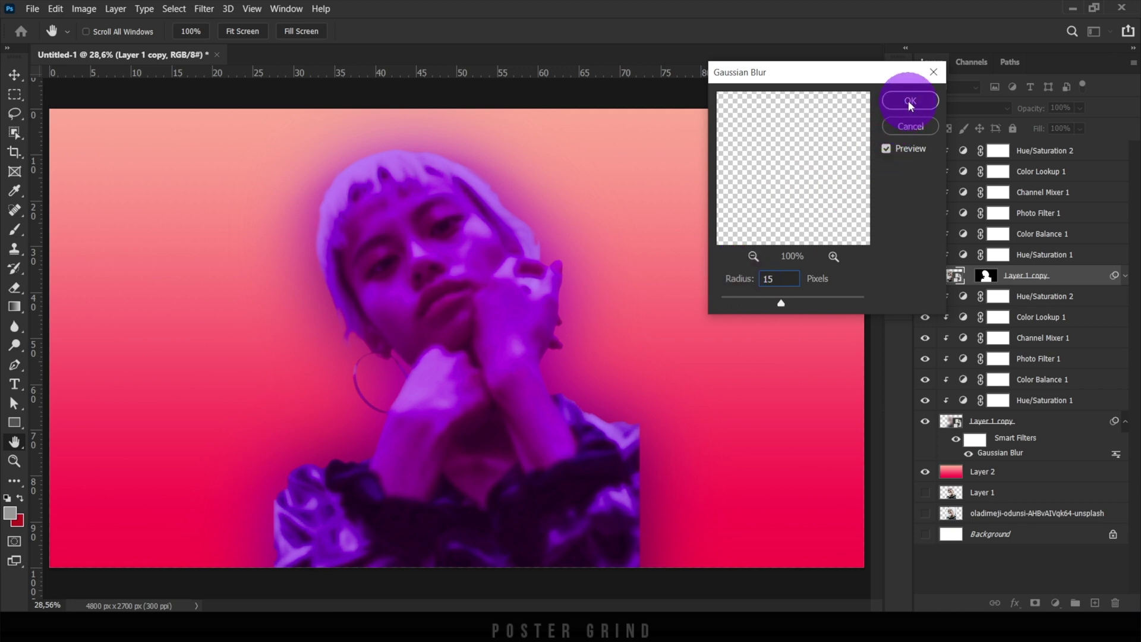
{"action": "left_click", "coordinate": [910, 100]}
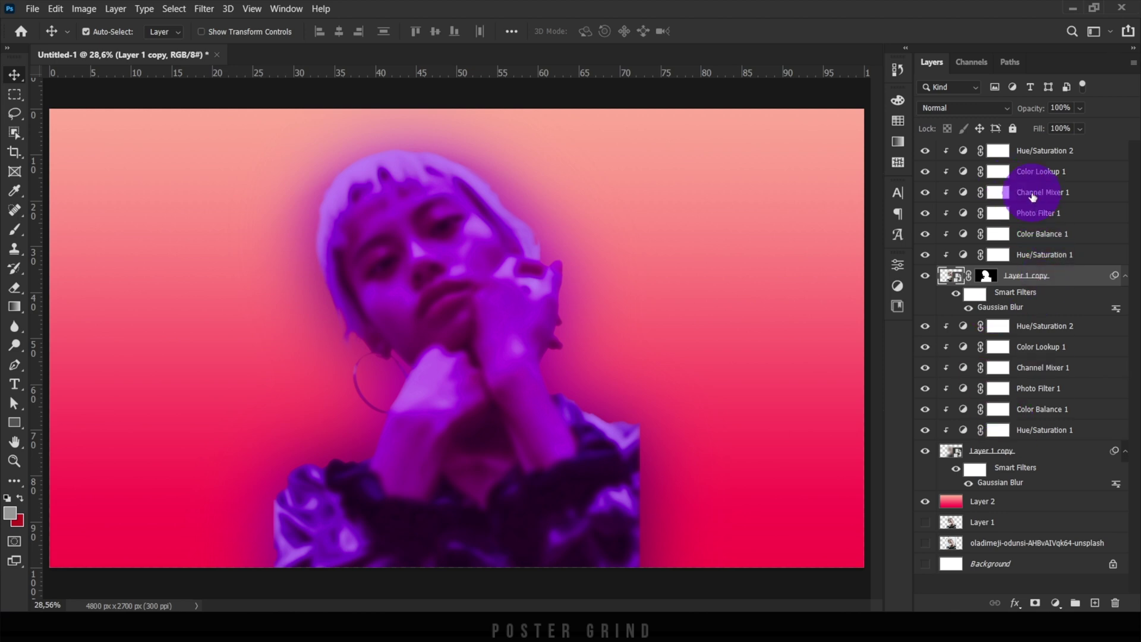
Create a new empty layer and move it to the top of the layer stack.
{"action": "left_click", "coordinate": [1038, 160]}
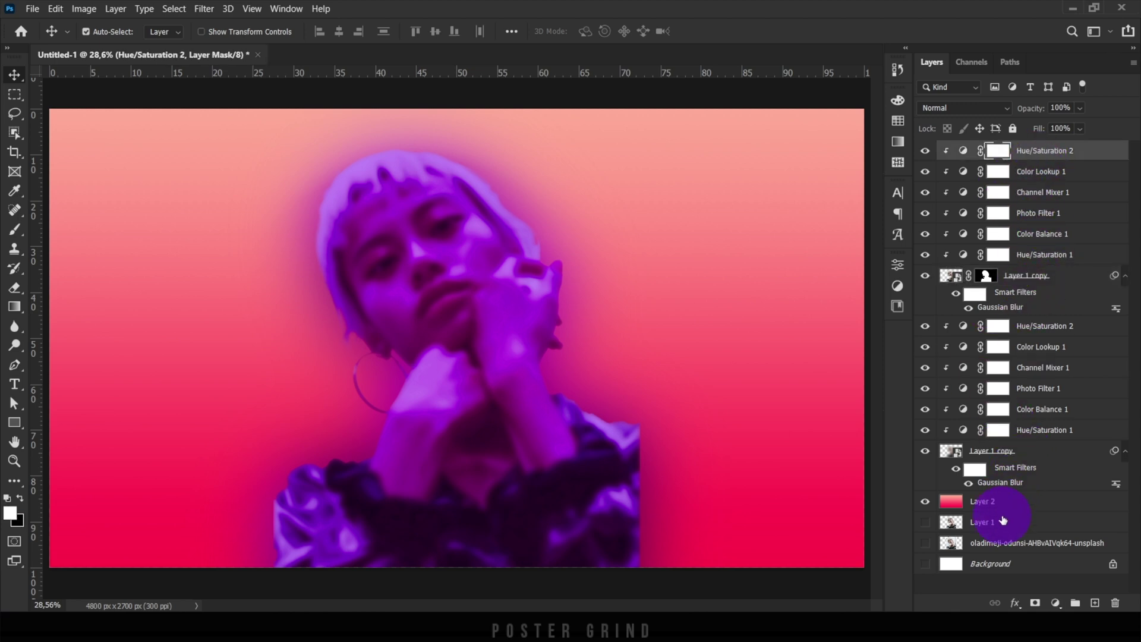
{"action": "left_click", "coordinate": [1014, 524]}
{"action": "left_click", "coordinate": [1095, 603]}
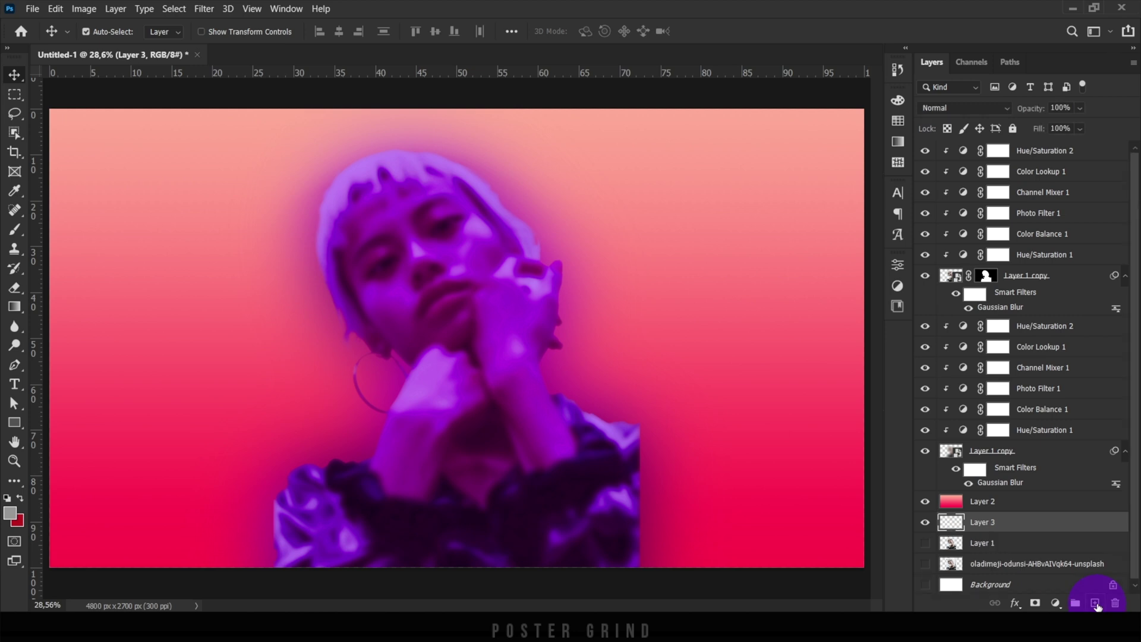
{"action": "left_click_drag", "start_coordinate": [1010, 523], "coordinate": [1026, 157]}
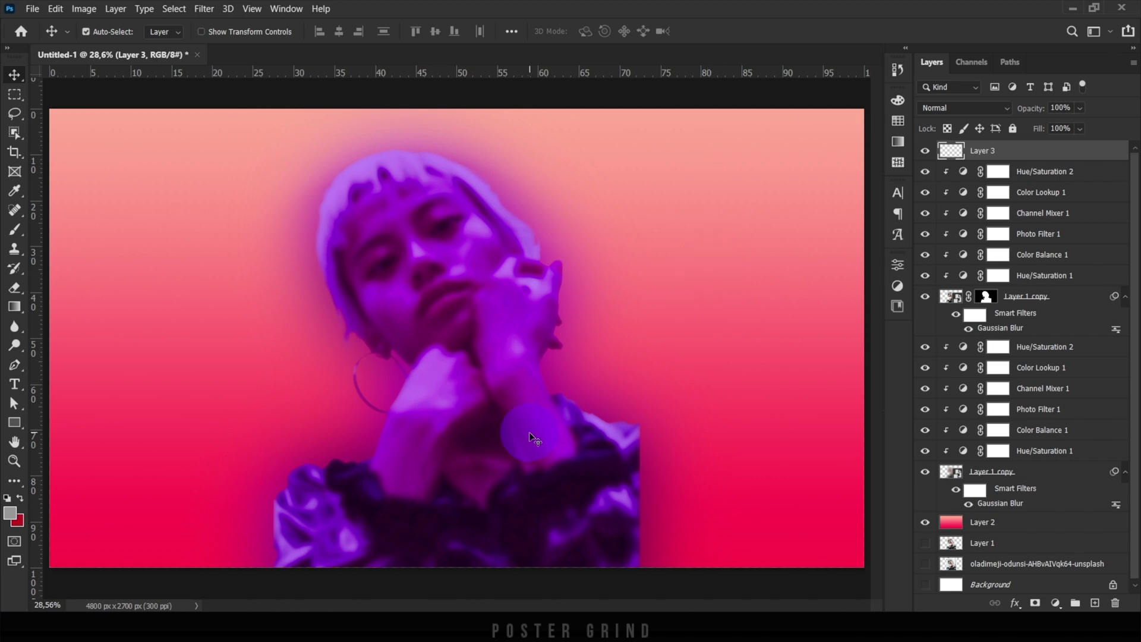
Fill the new Layer 3 with flat grey #979797 using the Paint Bucket.
{"action": "left_click", "coordinate": [18, 308]}
{"action": "left_click", "coordinate": [77, 321]}
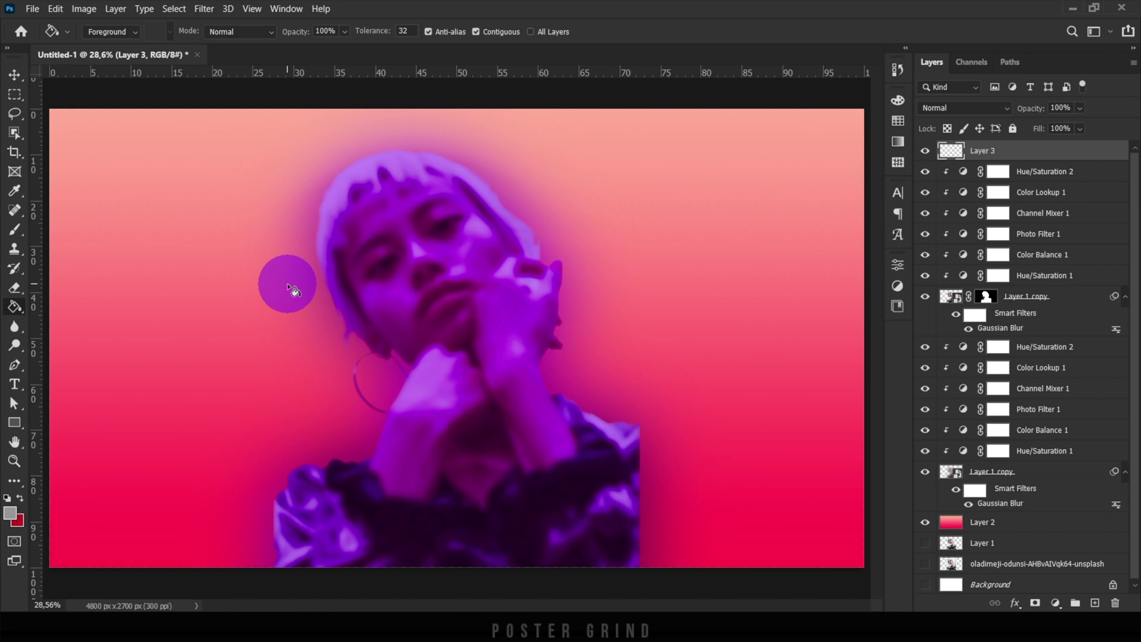
{"action": "left_click", "coordinate": [10, 513]}
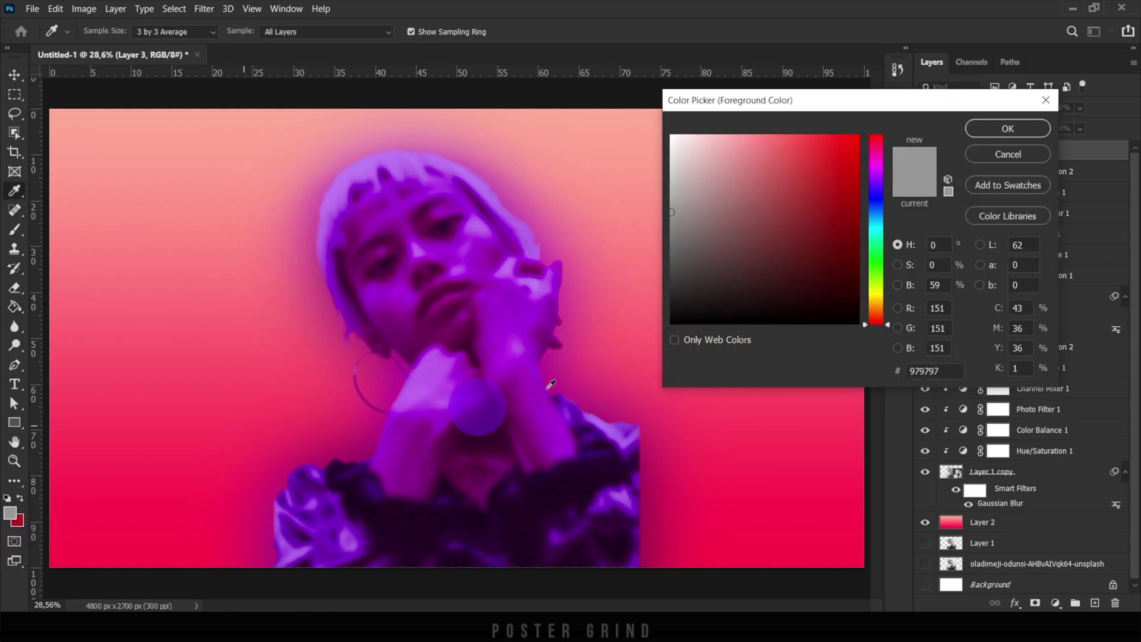
{"action": "left_click", "coordinate": [974, 131]}
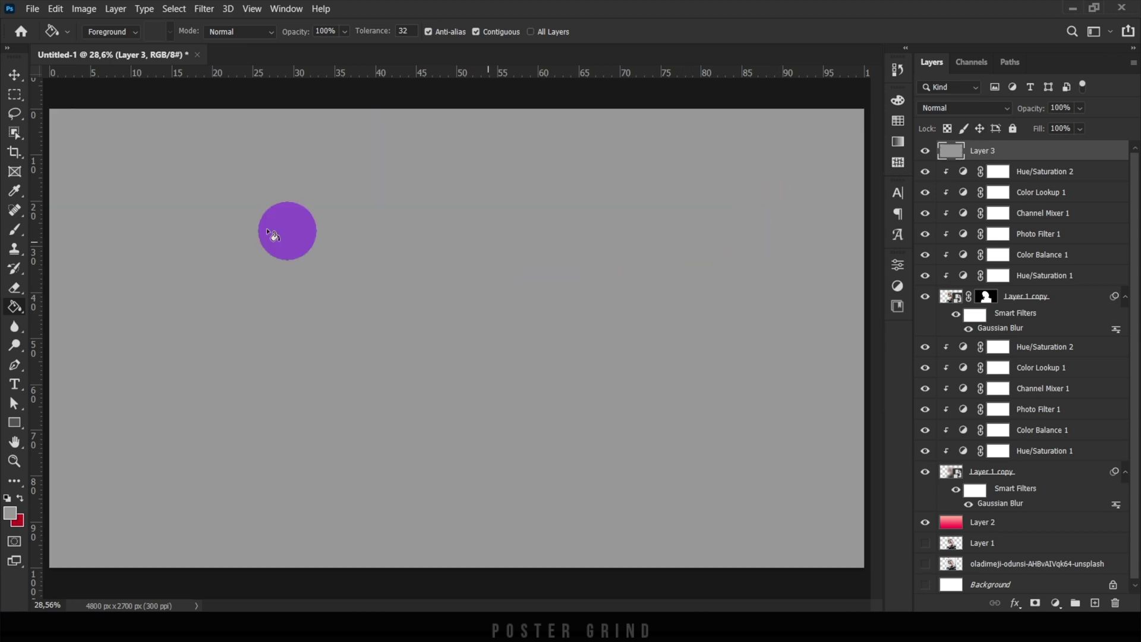
{"action": "left_click", "coordinate": [15, 74]}
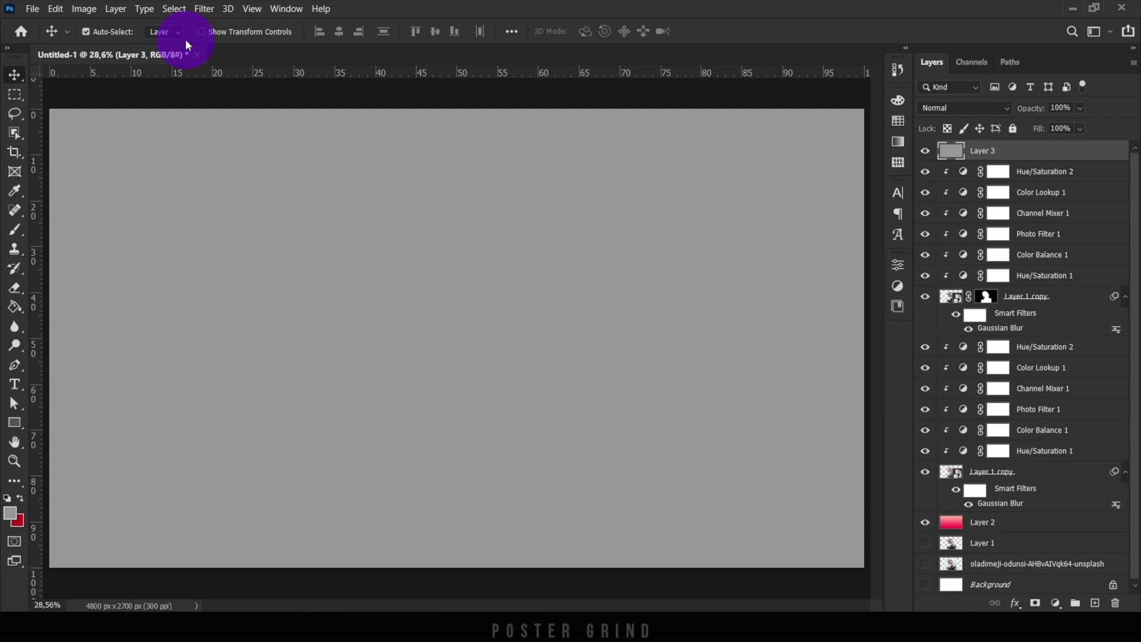
Add 400% Gaussian noise to the grey Layer 3.
{"action": "left_click", "coordinate": [202, 9]}
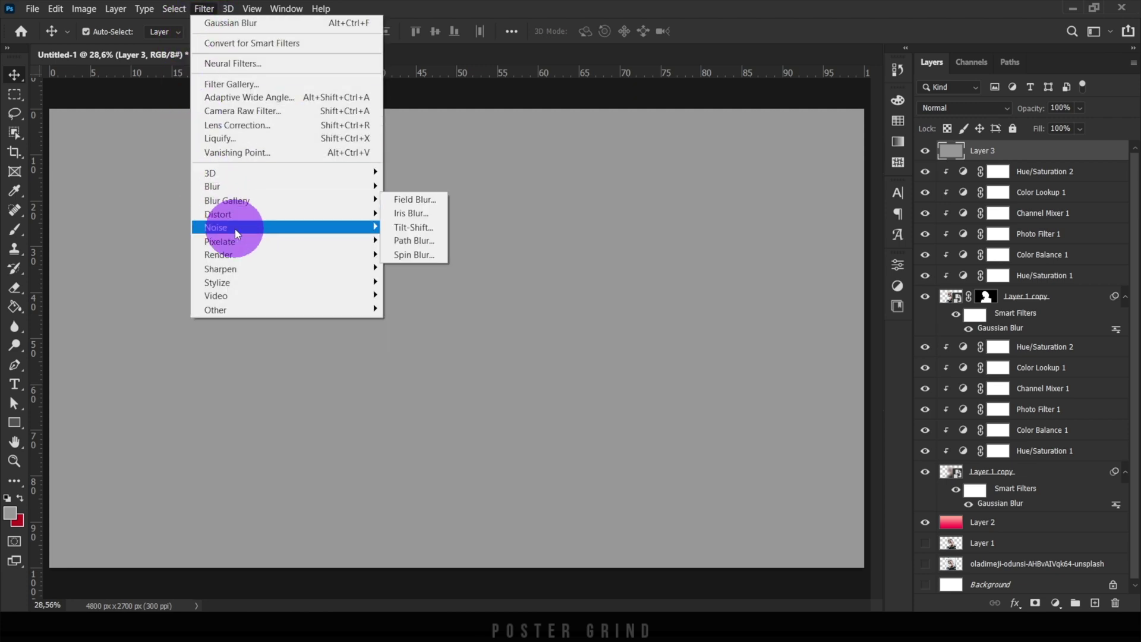
{"action": "mouse_move", "coordinate": [268, 227]}
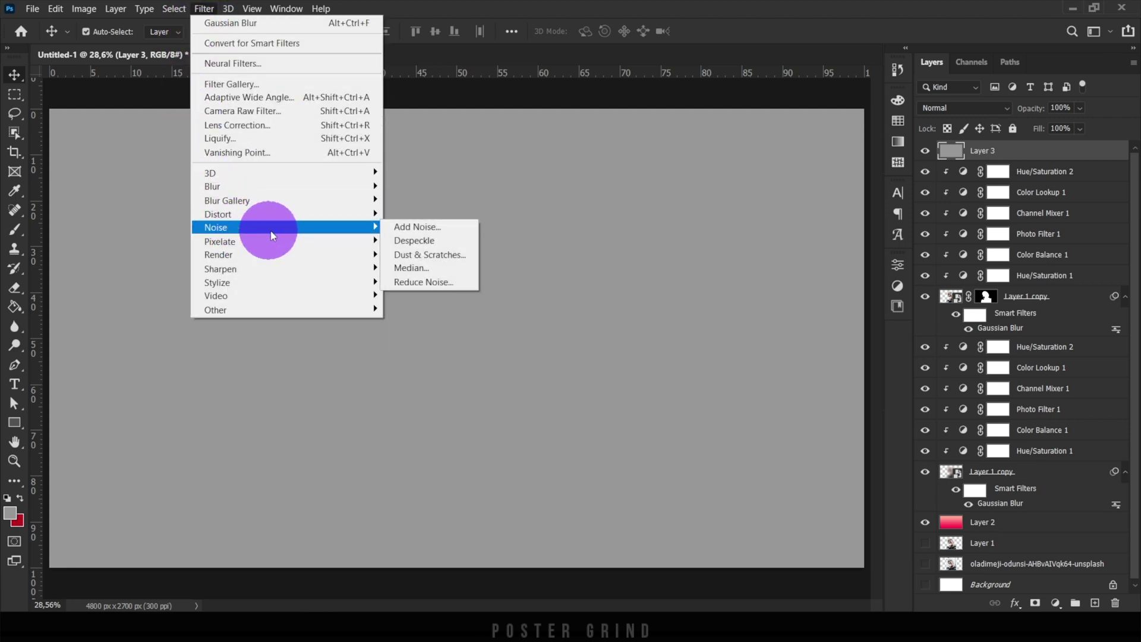
{"action": "left_click", "coordinate": [465, 232]}
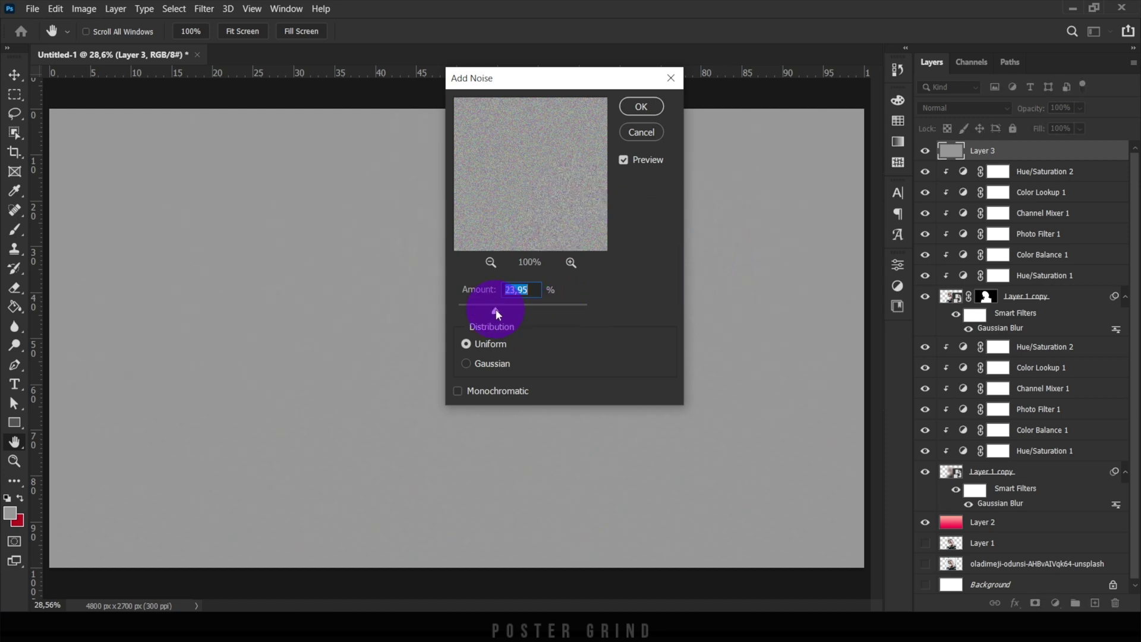
{"action": "left_click", "coordinate": [555, 310]}
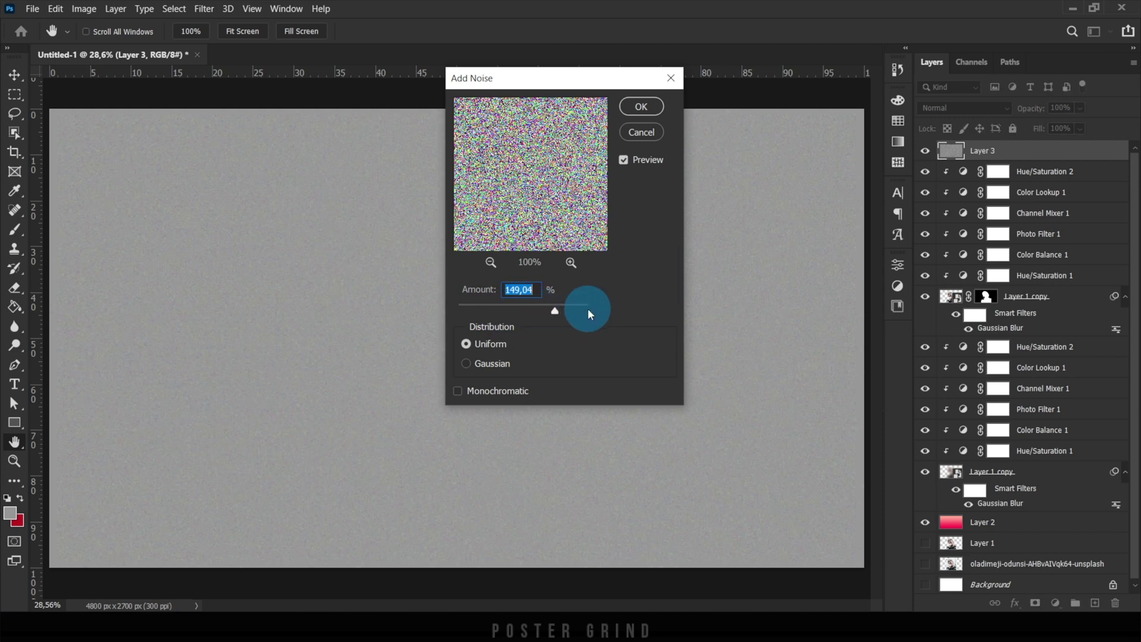
{"action": "left_click_drag", "start_coordinate": [589, 309], "coordinate": [580, 308]}
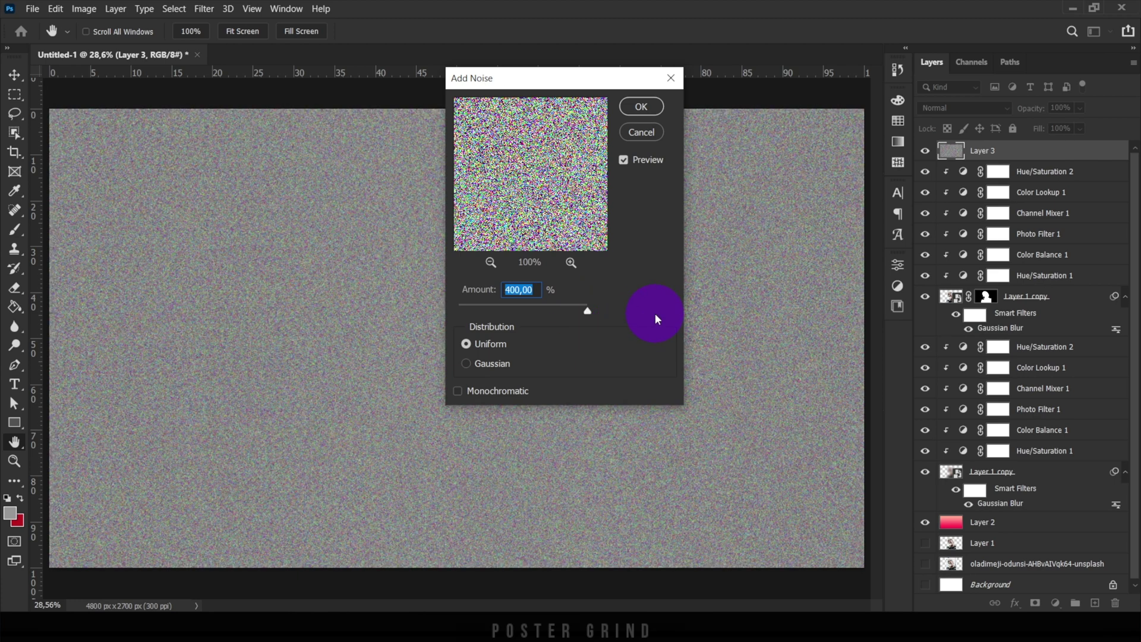
{"action": "left_click", "coordinate": [501, 366]}
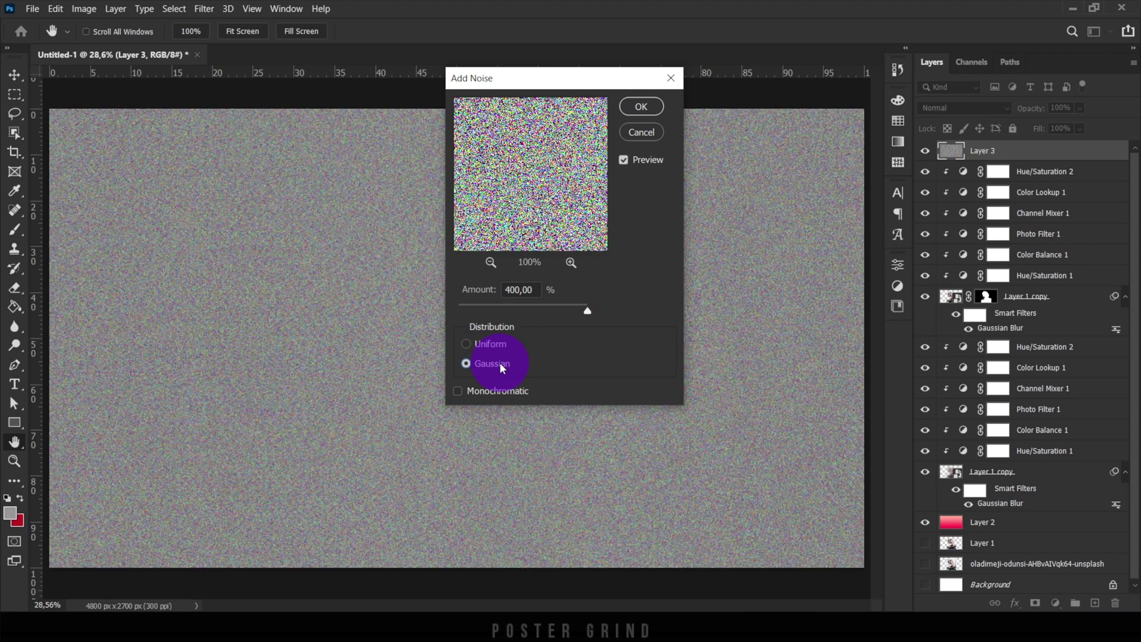
{"action": "key", "text": "Return"}
{"action": "key", "text": "v"}
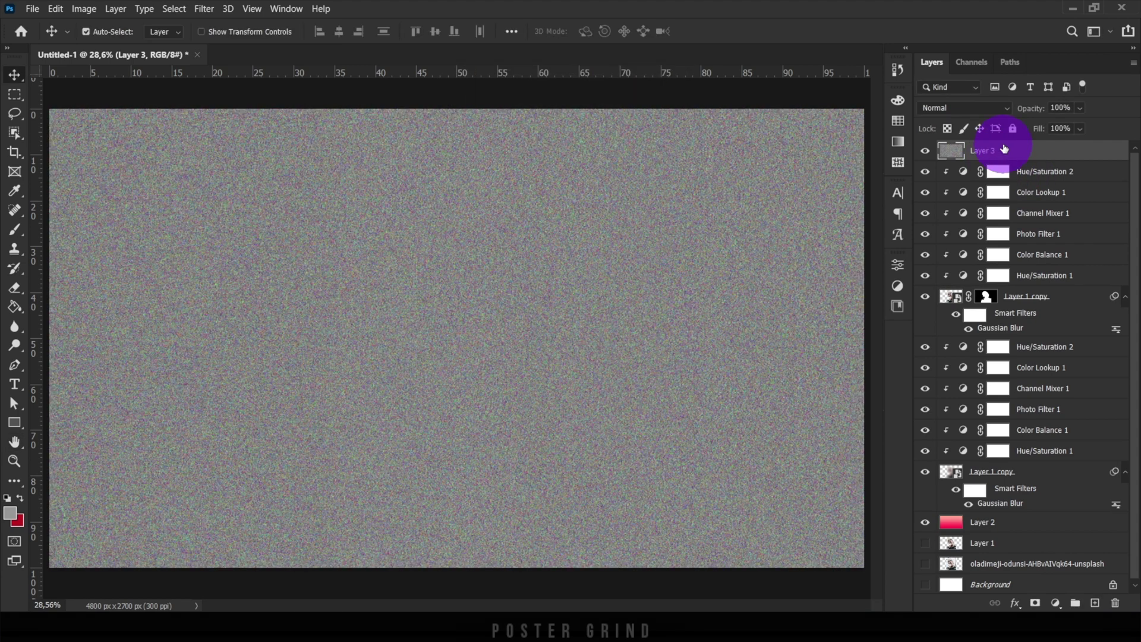
Set the noise layer's blend mode to Overlay.
{"action": "left_click", "coordinate": [989, 107]}
{"action": "left_click", "coordinate": [957, 110]}
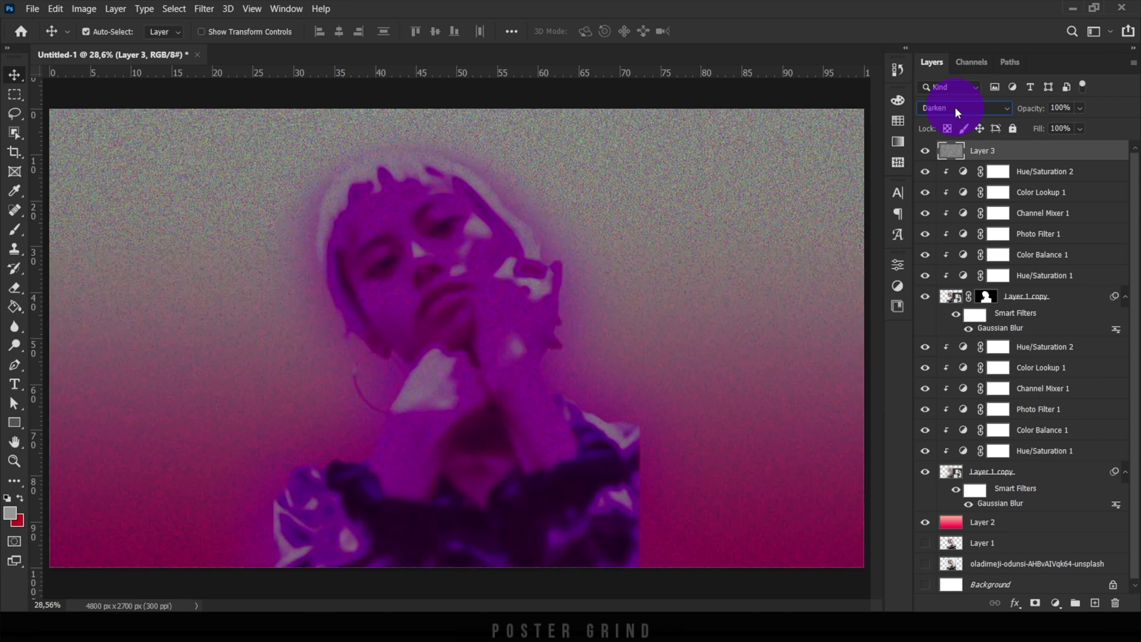
{"action": "left_click", "coordinate": [960, 107]}
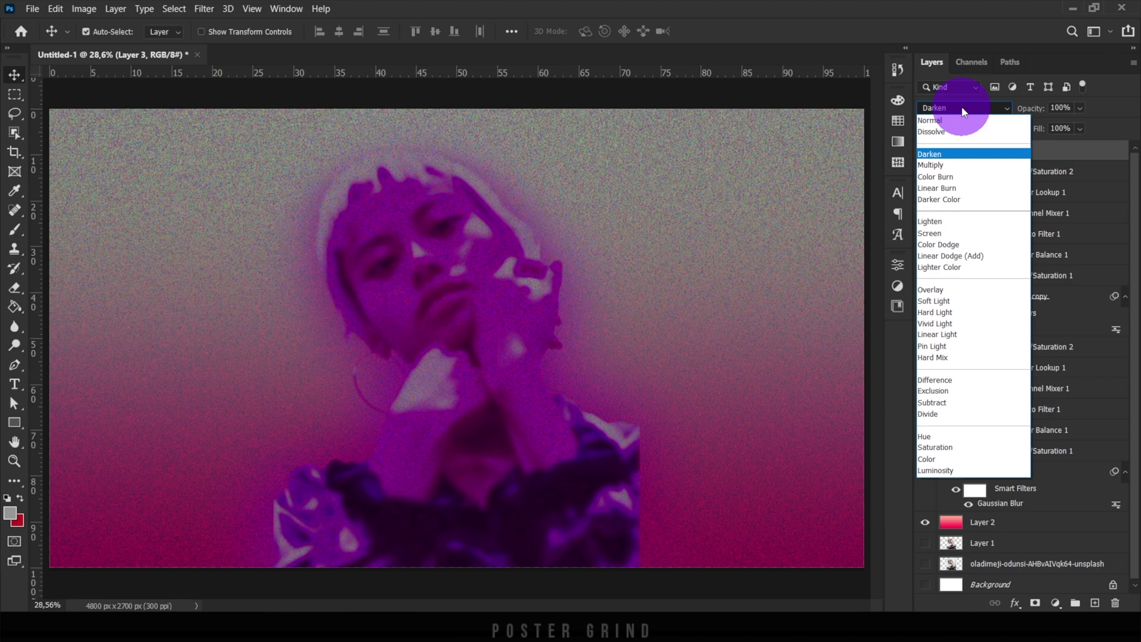
{"action": "left_click", "coordinate": [961, 106]}
{"action": "scroll", "coordinate": [961, 108], "scroll_direction": "down", "scroll_amount": 10}
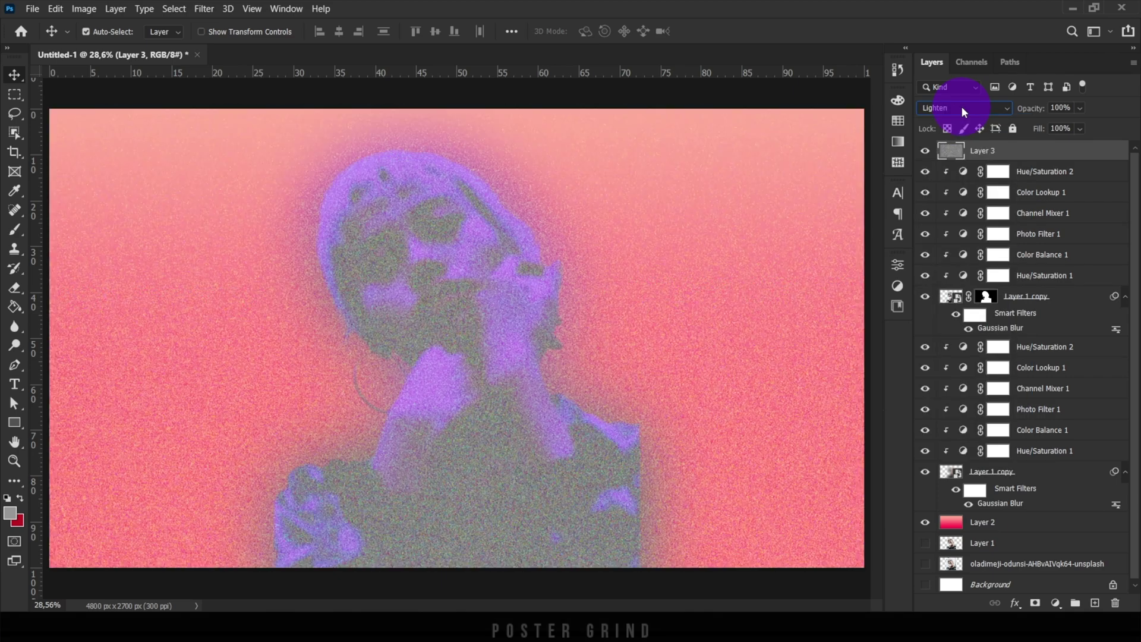
{"action": "scroll", "coordinate": [961, 108], "scroll_direction": "down", "scroll_amount": 6}
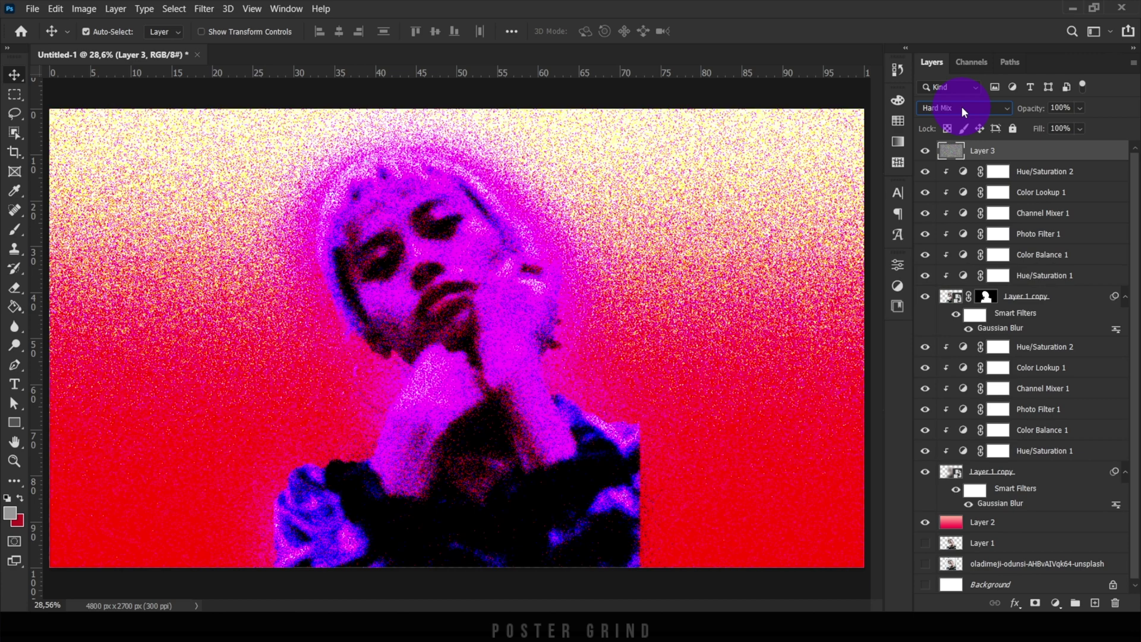
{"action": "scroll", "coordinate": [961, 108], "scroll_direction": "up", "scroll_amount": 5}
{"action": "left_click", "coordinate": [961, 107]}
{"action": "left_click", "coordinate": [974, 288]}
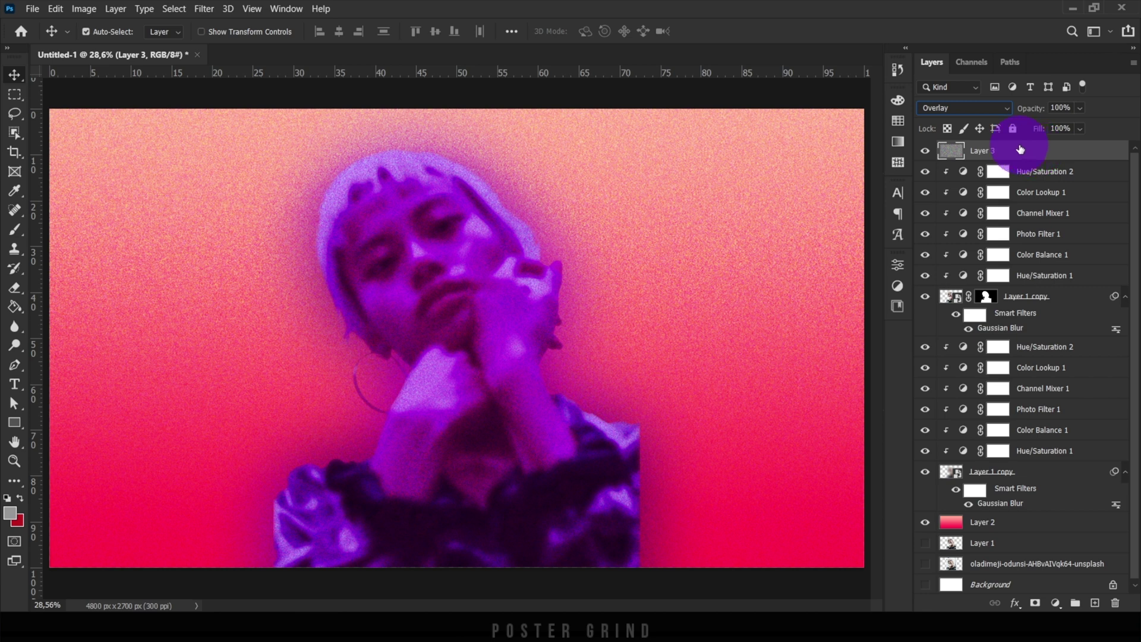
Rename Layer 3 to 'noise'.
{"action": "double_click", "coordinate": [987, 150]}
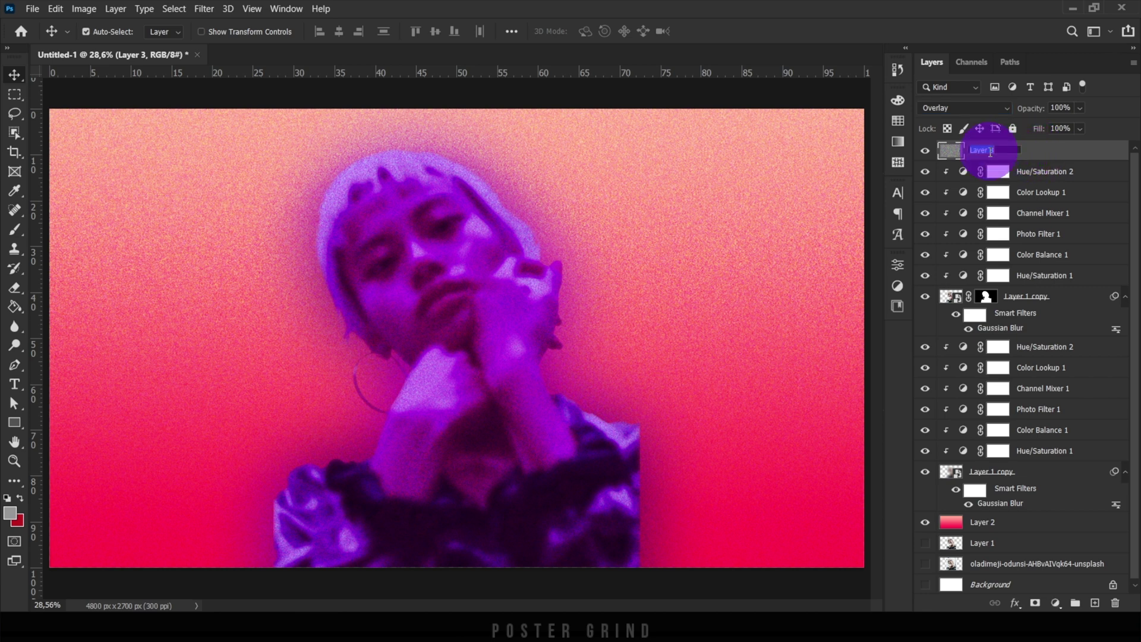
{"action": "type", "text": "noise"}
{"action": "key", "text": "Return"}
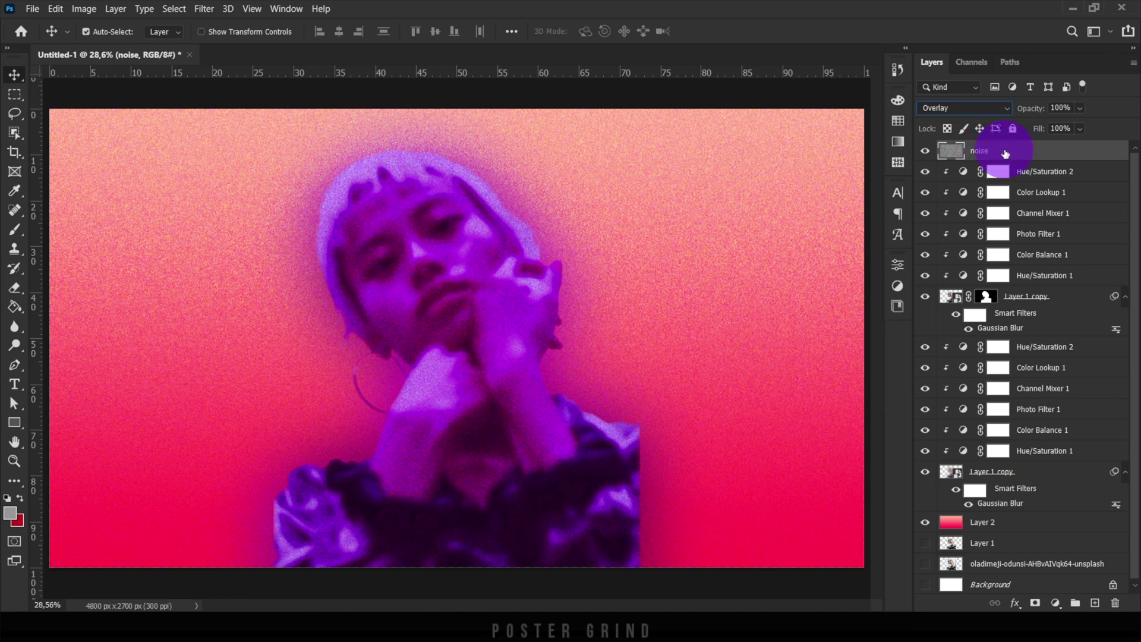
Duplicate the noise layer with Ctrl+J to stack extra copies.
{"action": "key", "text": "ctrl+j"}
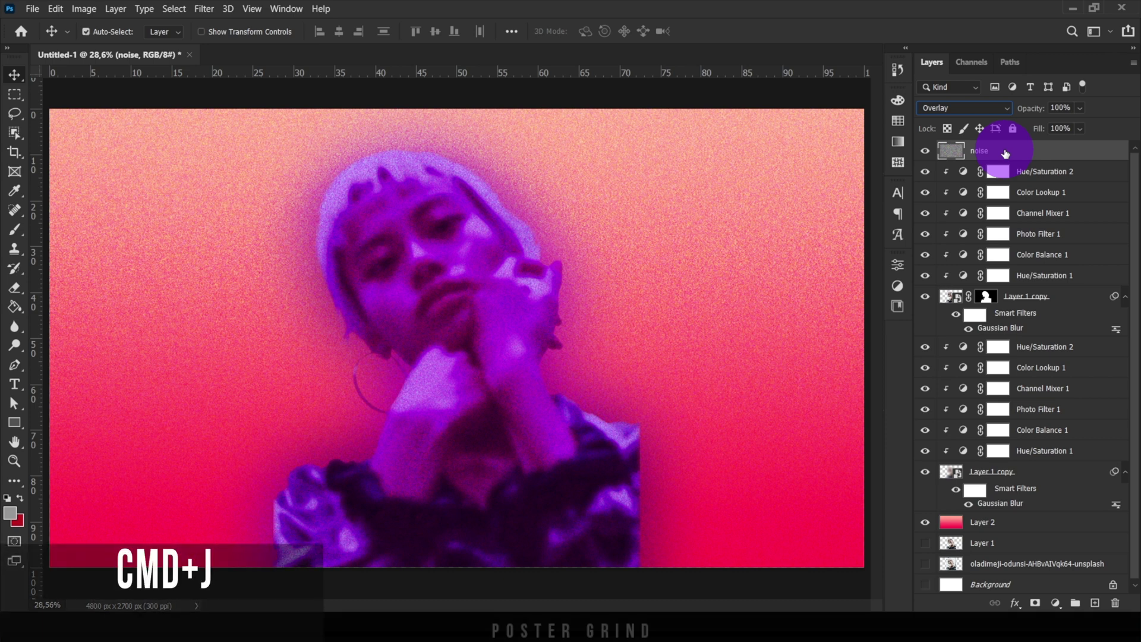
{"action": "key", "text": "ctrl+j"}
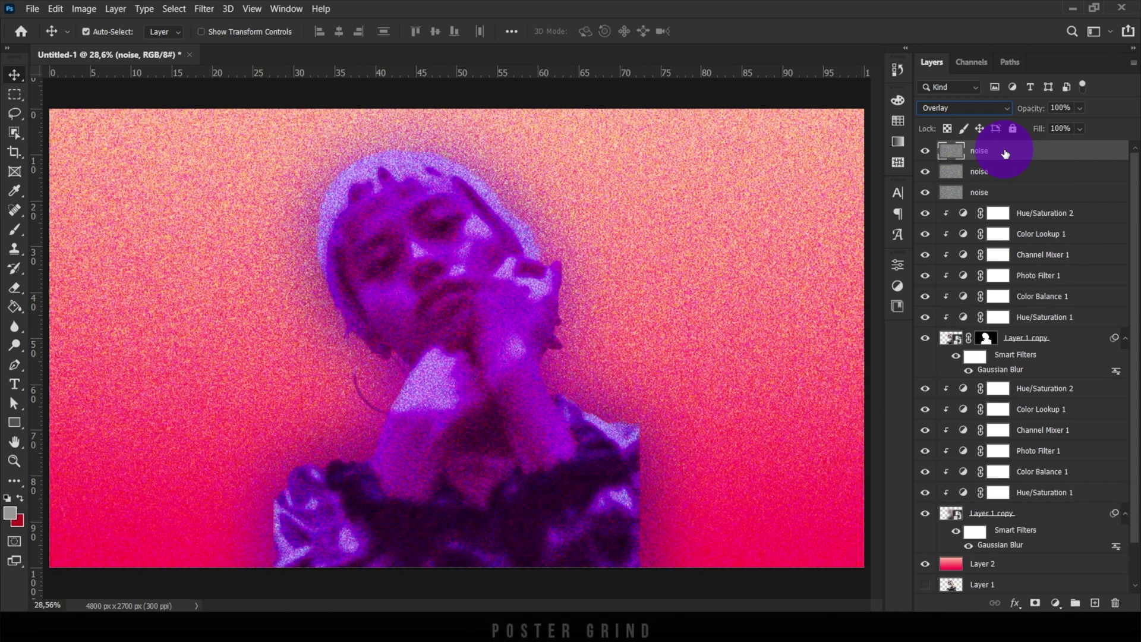
{"action": "key", "text": "ctrl+j"}
Compare the top noise copy on and off, then lower its opacity to 21%.
{"action": "left_click", "coordinate": [925, 152]}
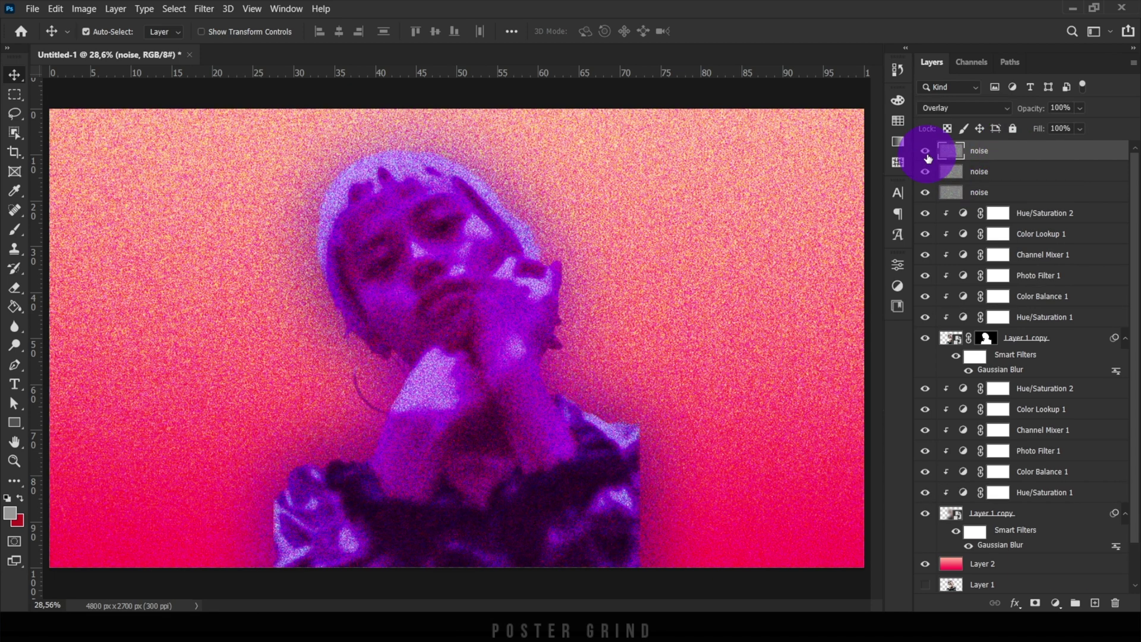
{"action": "left_click", "coordinate": [926, 152]}
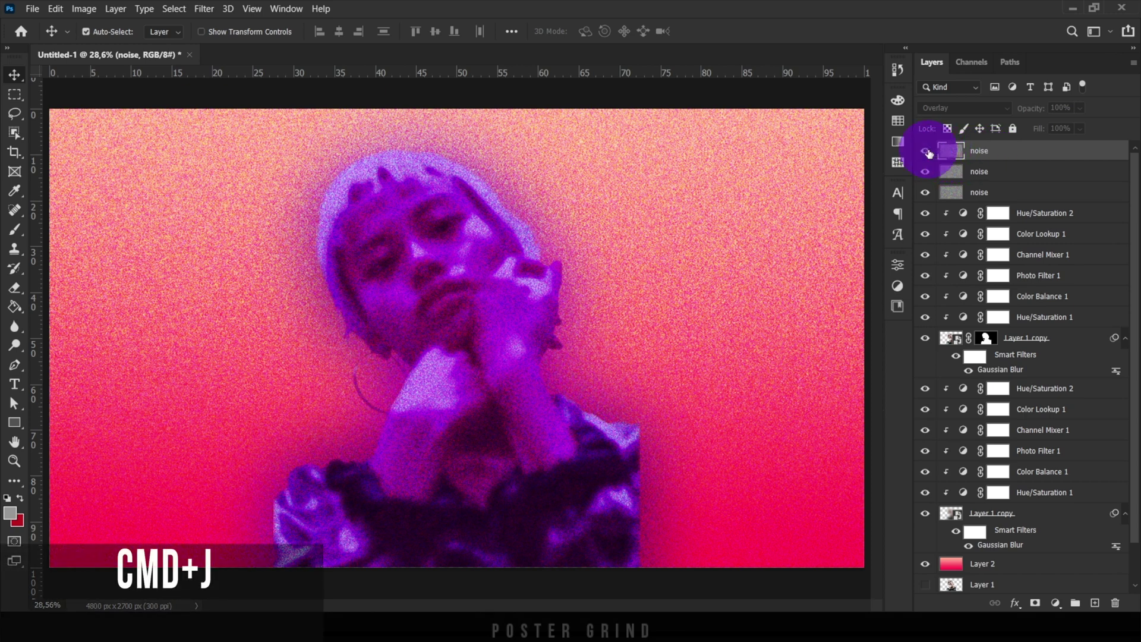
{"action": "left_click", "coordinate": [929, 153]}
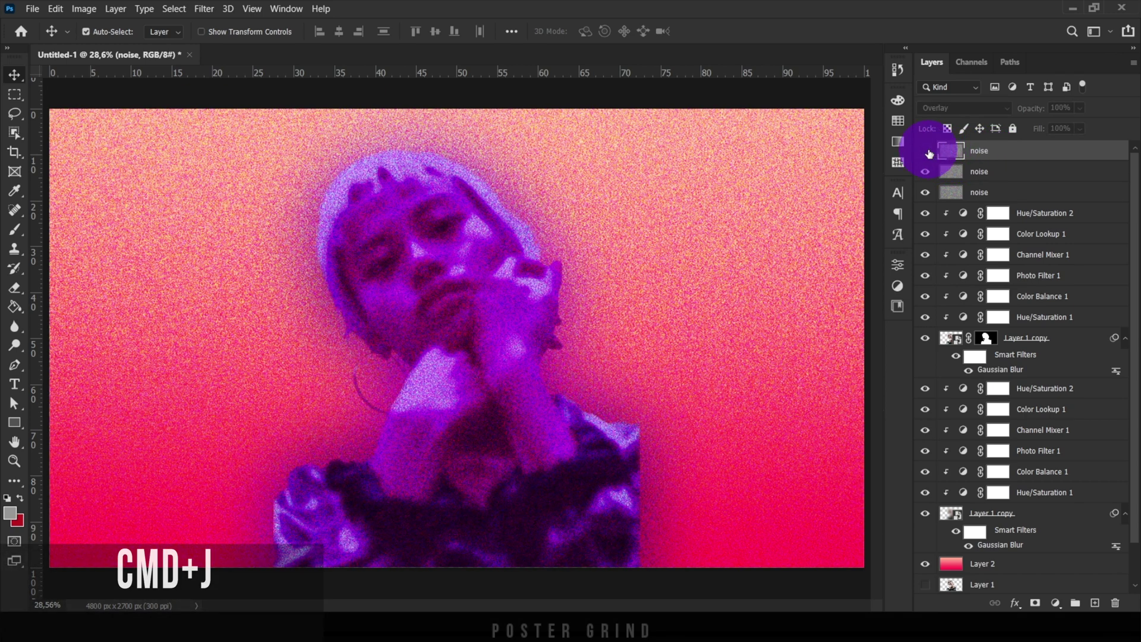
{"action": "left_click", "coordinate": [926, 152]}
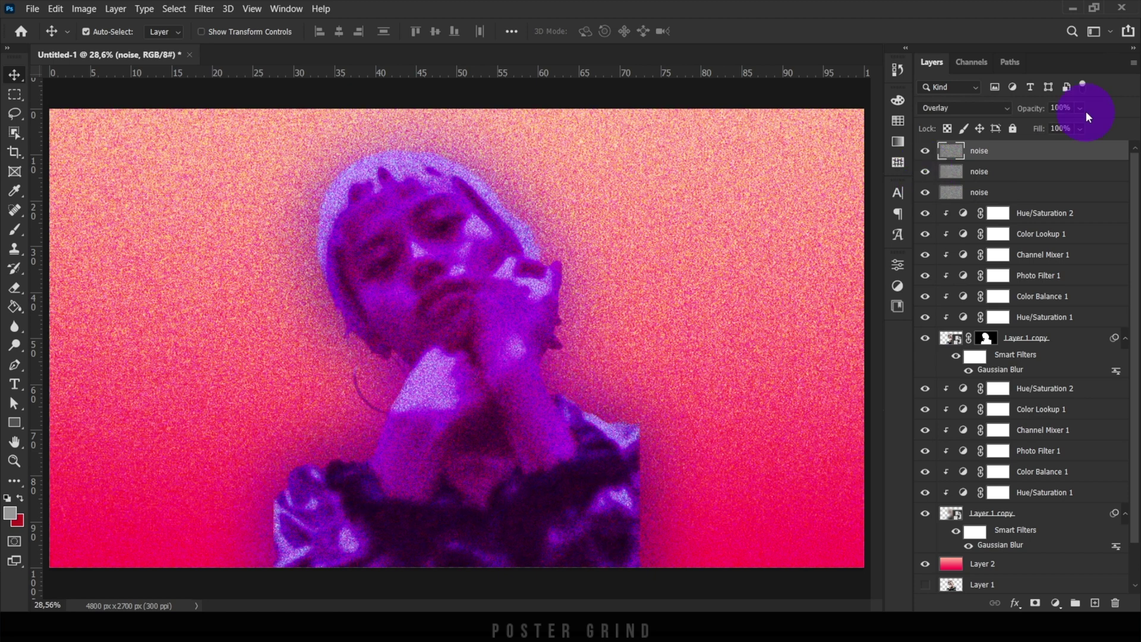
{"action": "left_click_drag", "start_coordinate": [1060, 123], "coordinate": [1040, 121]}
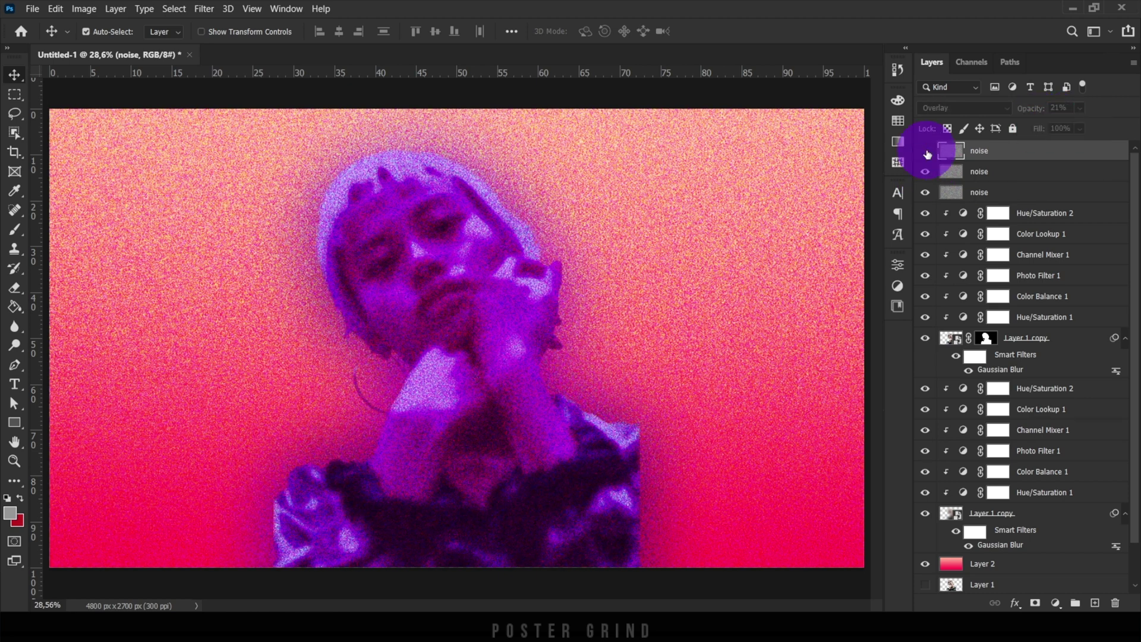
{"action": "left_click", "coordinate": [1028, 191]}
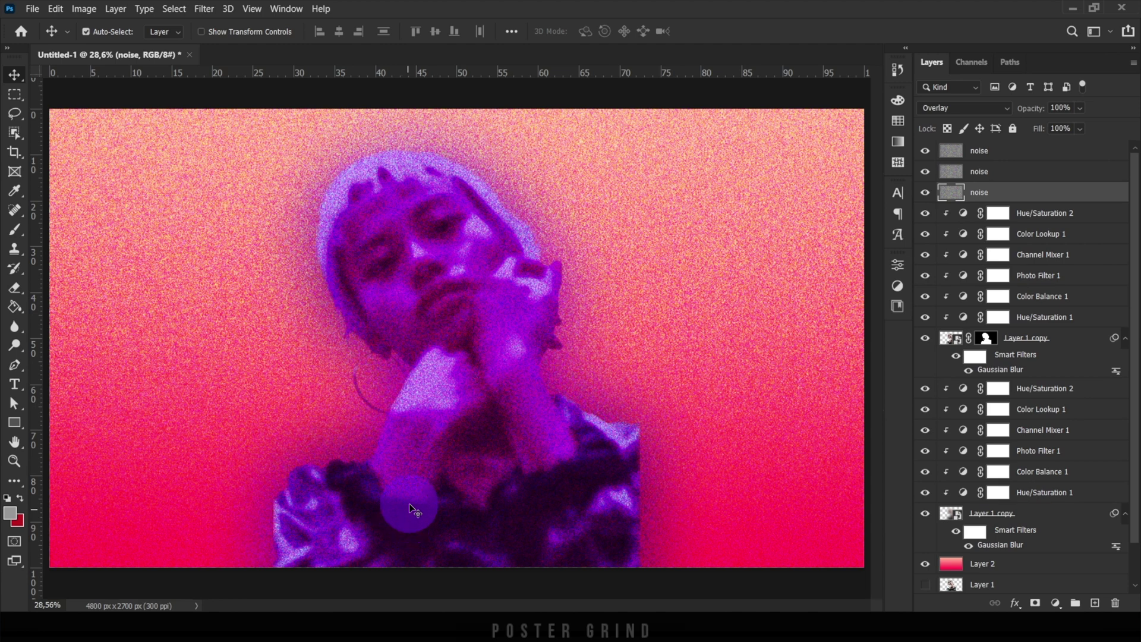
Duplicate the lower Layer 1 copy and its adjustment layers higher up the stack.
{"action": "left_click", "coordinate": [1013, 517]}
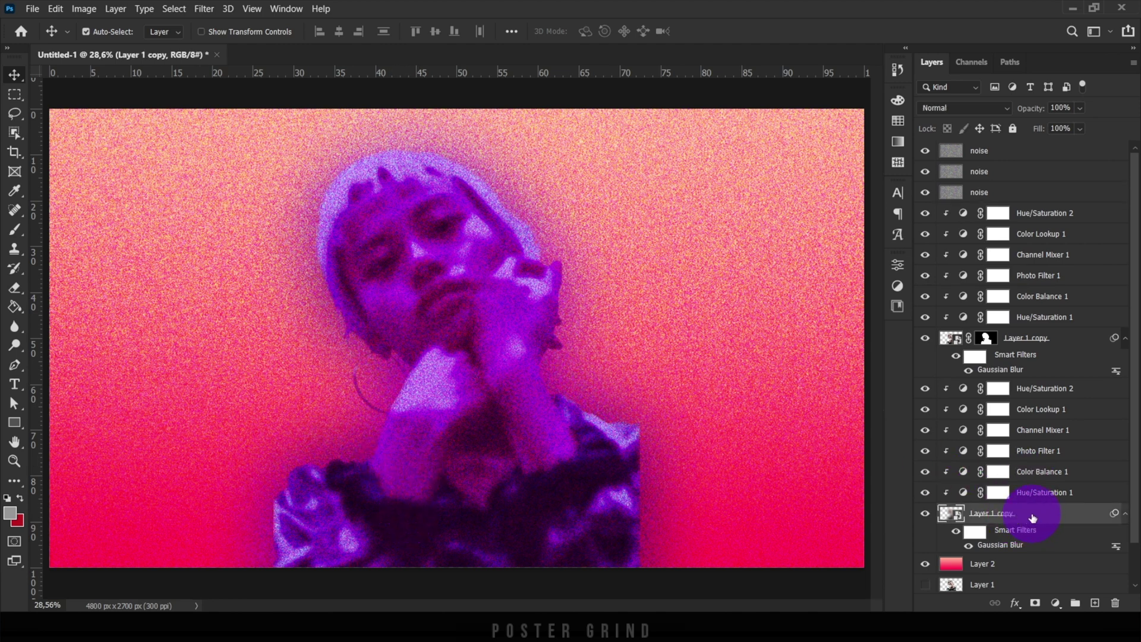
{"action": "left_click", "coordinate": [1040, 393], "text": "shift"}
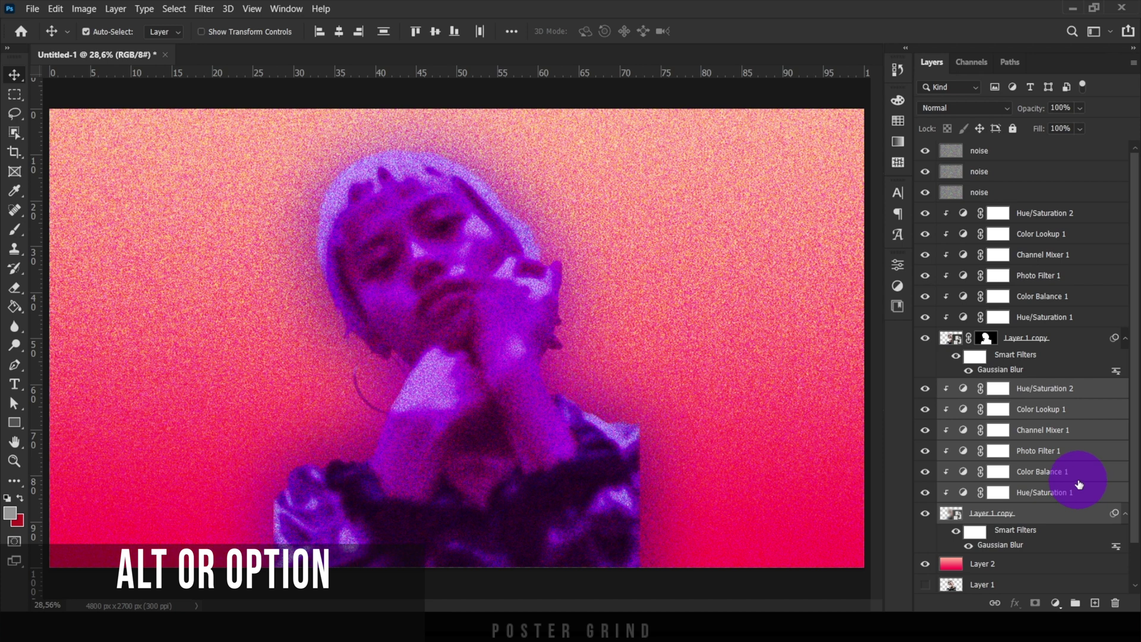
{"action": "left_click_drag", "start_coordinate": [1085, 471], "coordinate": [1078, 387]}
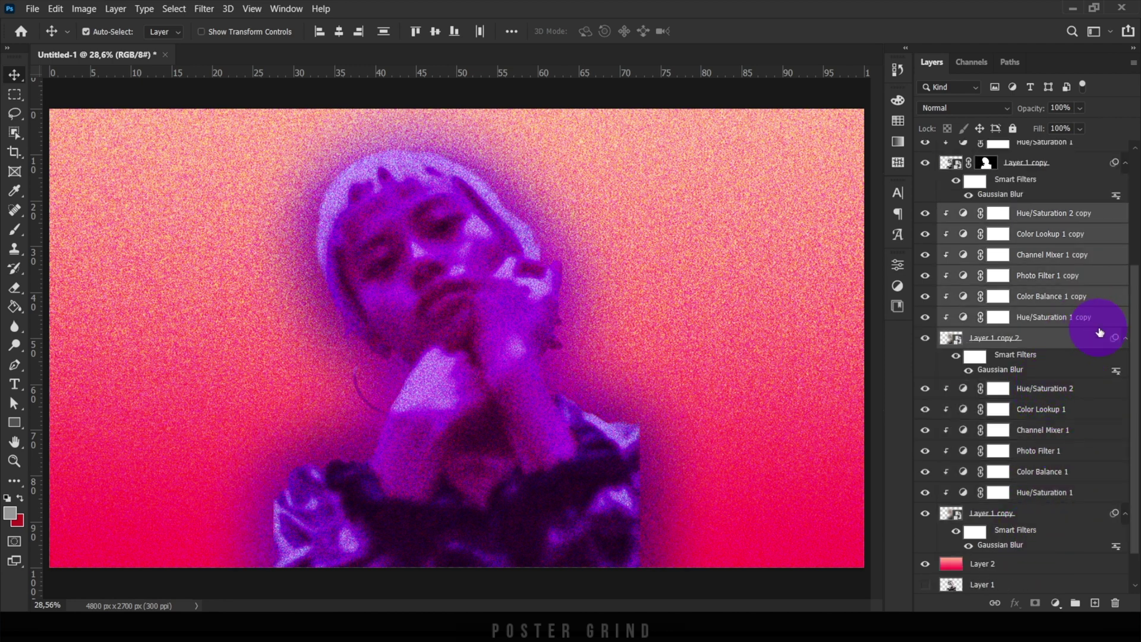
Change Layer 1 copy 2's Gaussian Blur radius to 150 pixels.
{"action": "left_click", "coordinate": [1000, 370]}
{"action": "double_click", "coordinate": [1000, 370]}
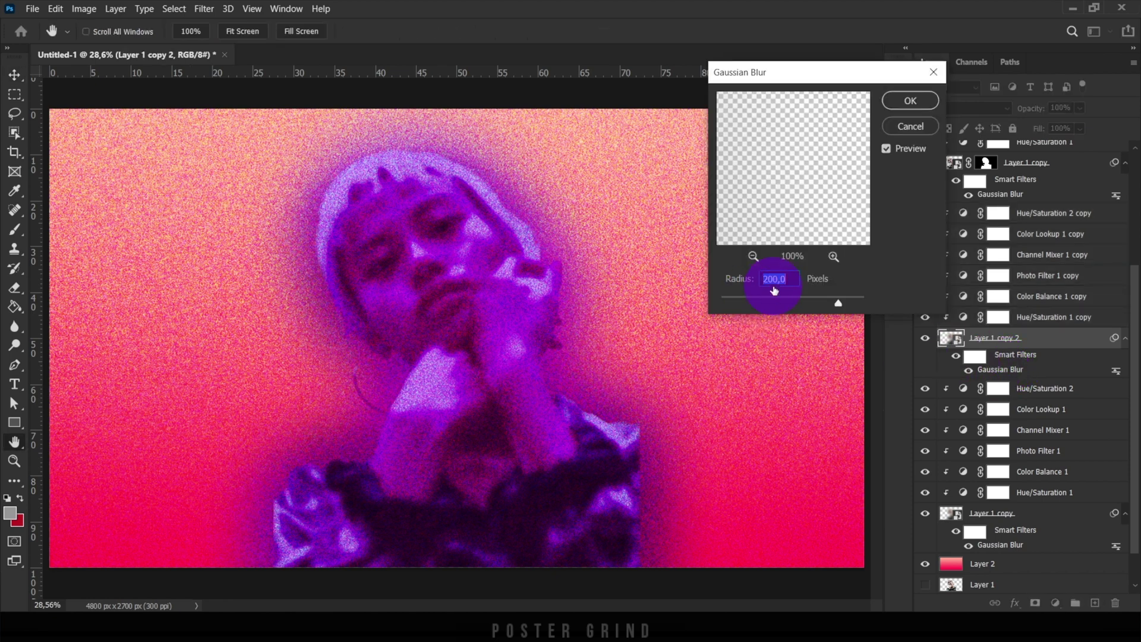
{"action": "type", "text": "150"}
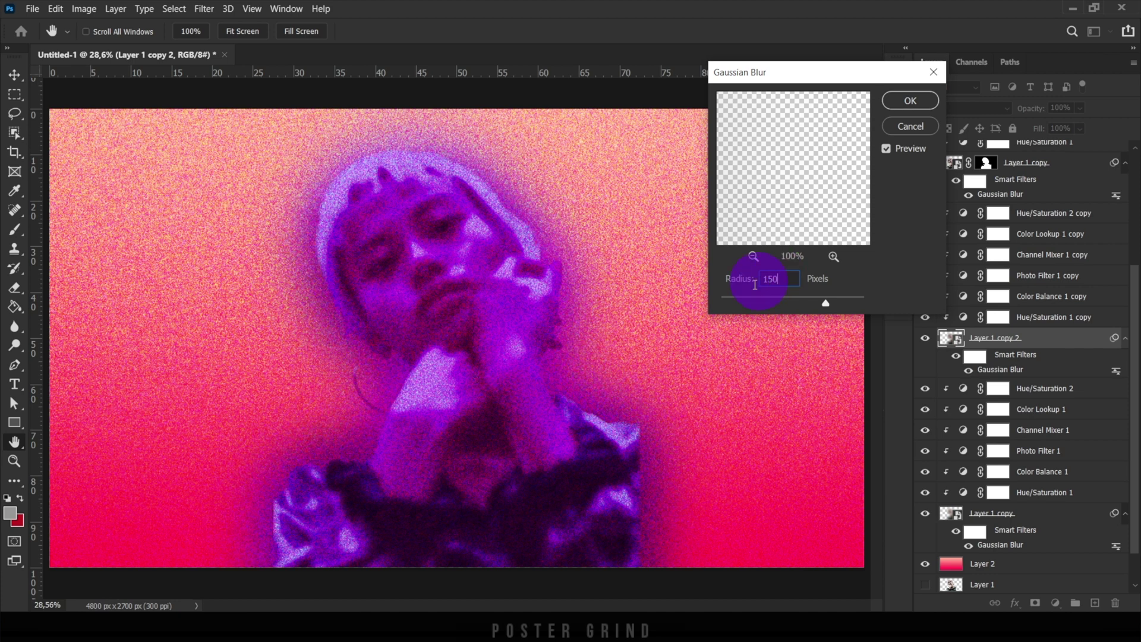
{"action": "left_click", "coordinate": [649, 382]}
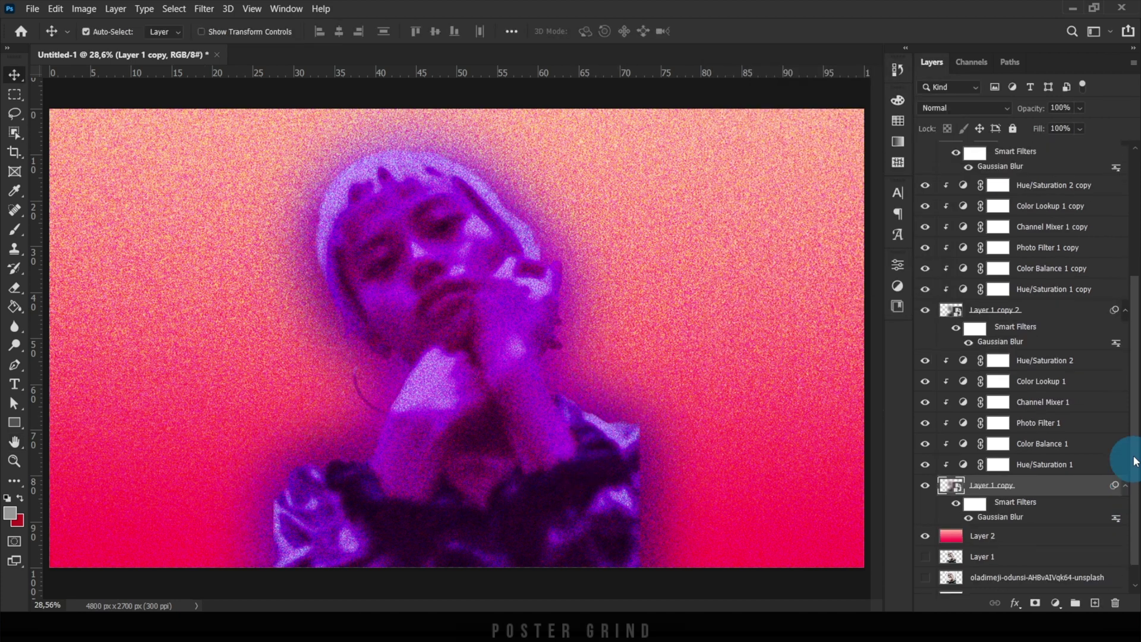
{"action": "left_click_drag", "start_coordinate": [1135, 461], "coordinate": [1130, 301]}
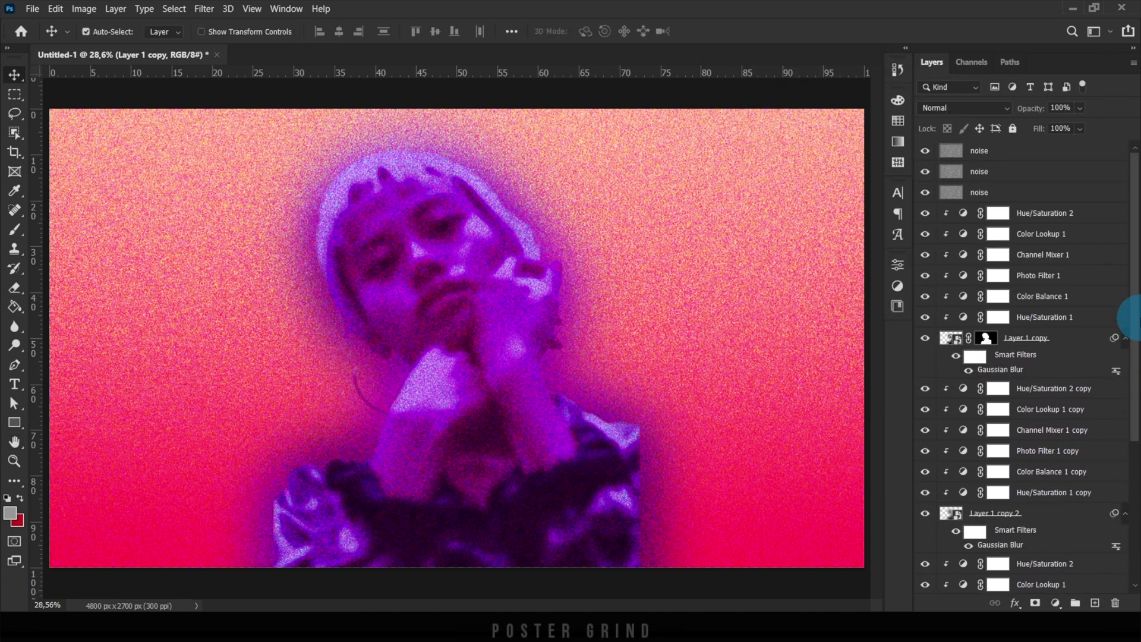
Group the portrait smart objects and their adjustment layers into Group 1, checking its contents.
{"action": "left_click", "coordinate": [1061, 217], "text": "shift"}
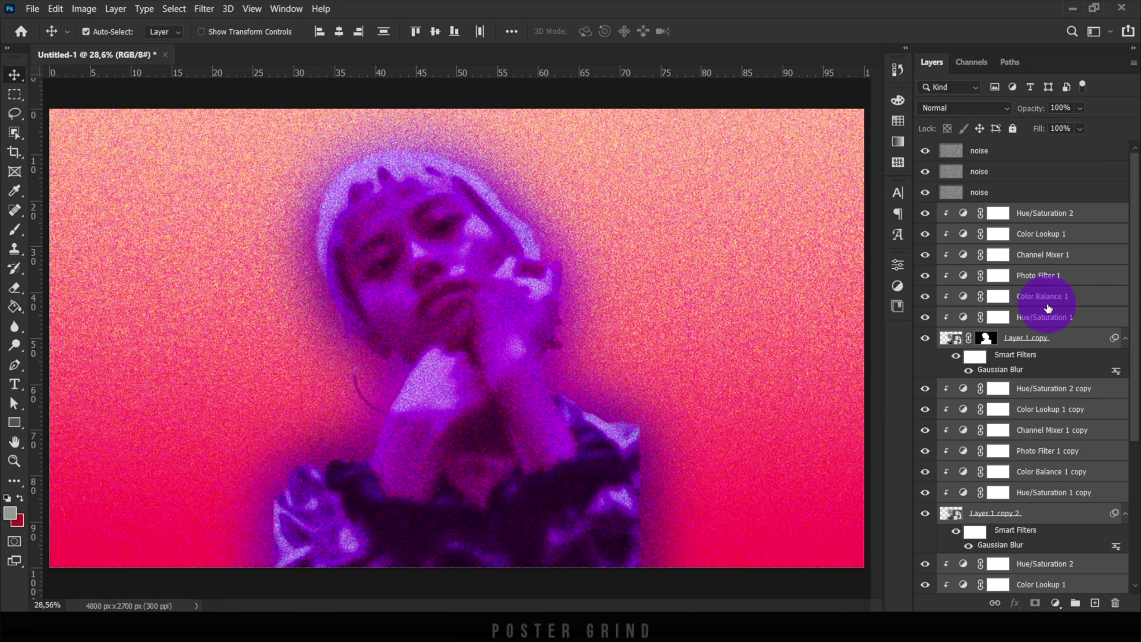
{"action": "left_click", "coordinate": [1076, 604]}
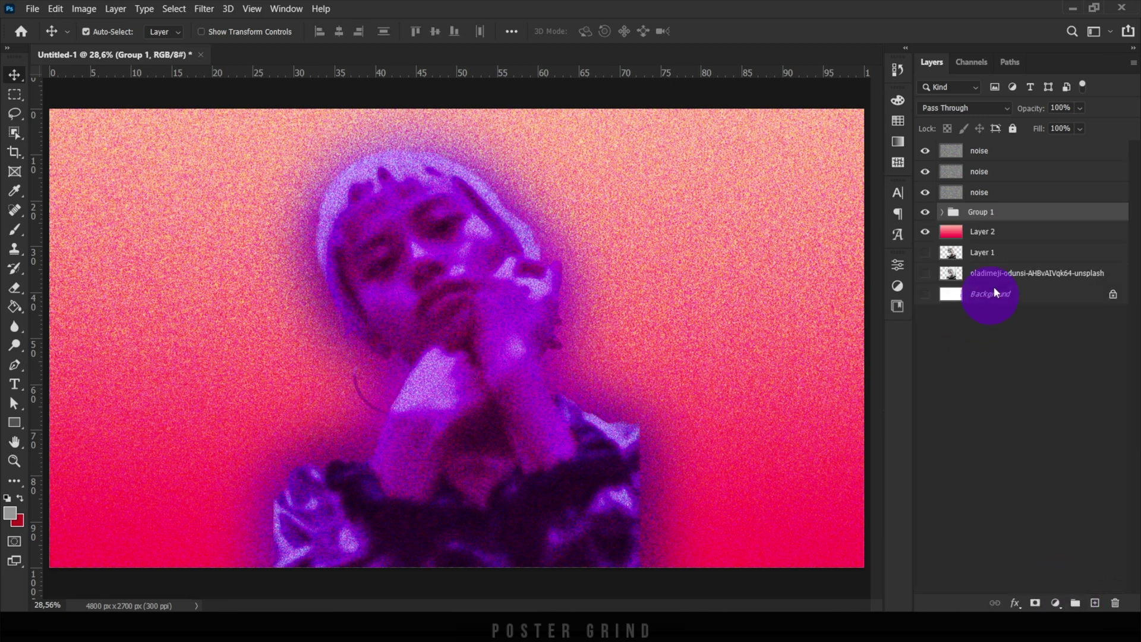
{"action": "left_click", "coordinate": [942, 213]}
{"action": "left_click", "coordinate": [942, 213]}
{"action": "double_click", "coordinate": [981, 212]}
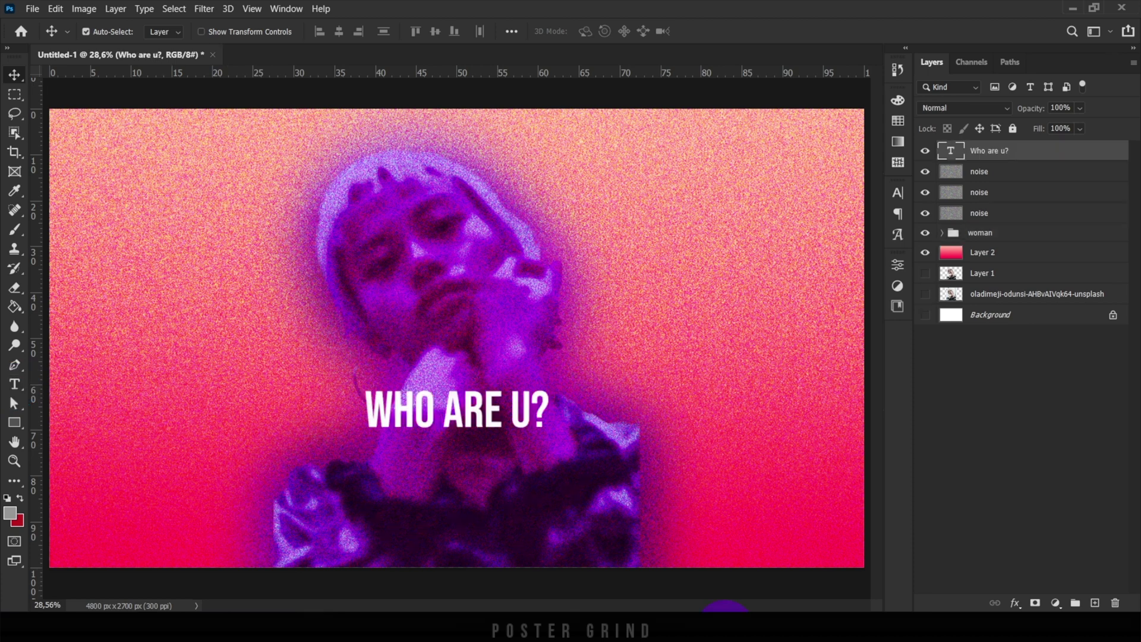
Nudge the headline lower, enlarge it to 150 pt and set its tracking to 200.
{"action": "left_click_drag", "start_coordinate": [514, 428], "coordinate": [515, 453]}
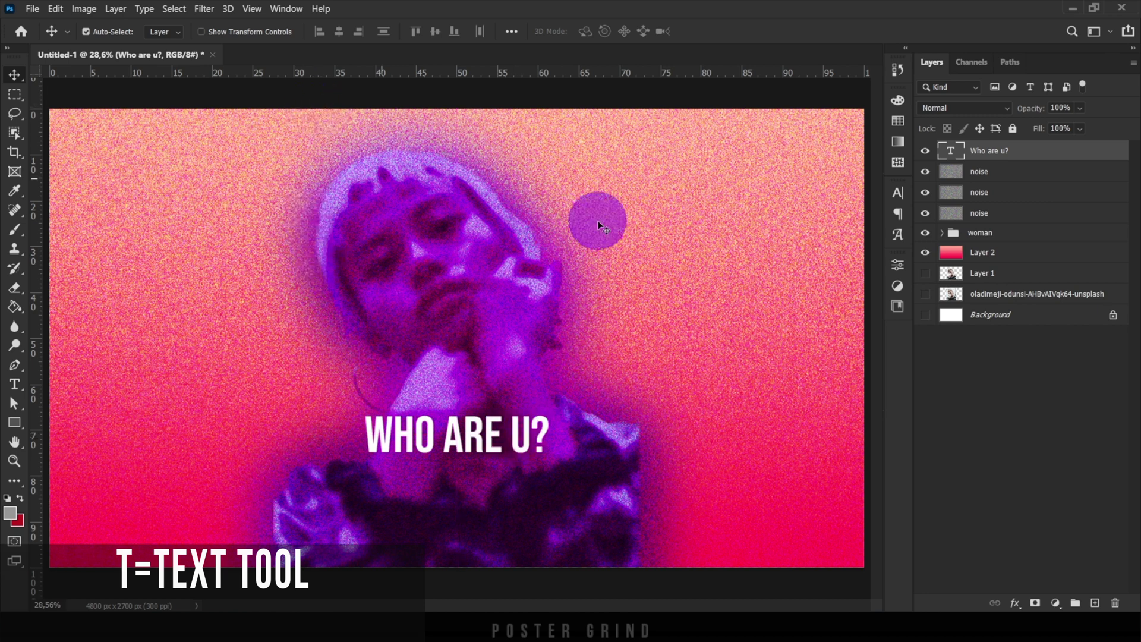
{"action": "left_click", "coordinate": [898, 193]}
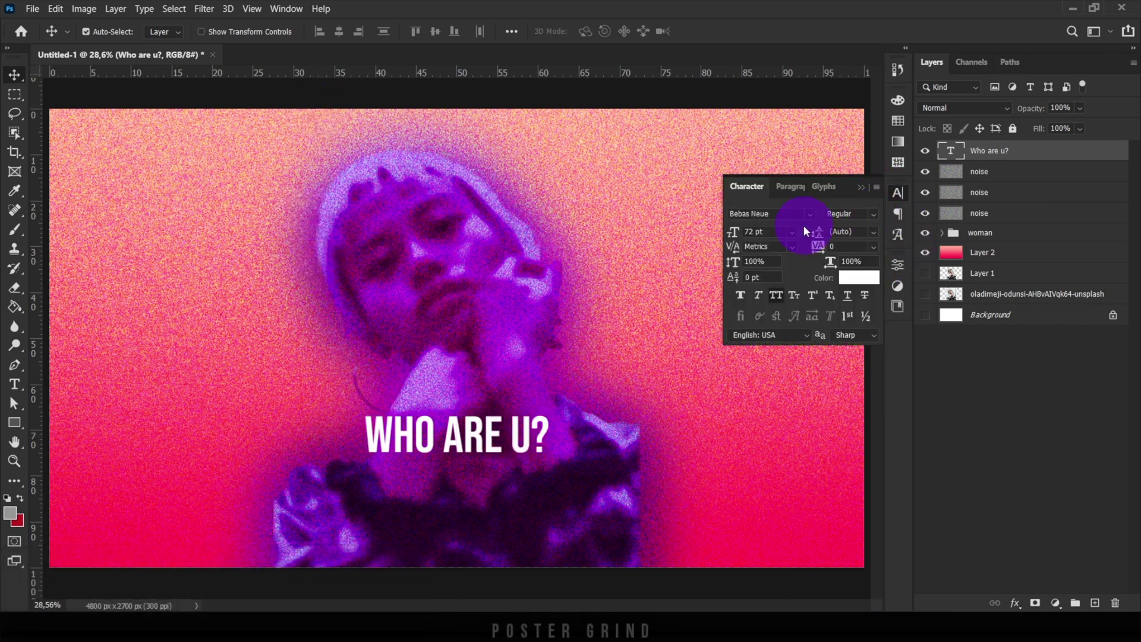
{"action": "left_click", "coordinate": [747, 232]}
{"action": "type", "text": "150"}
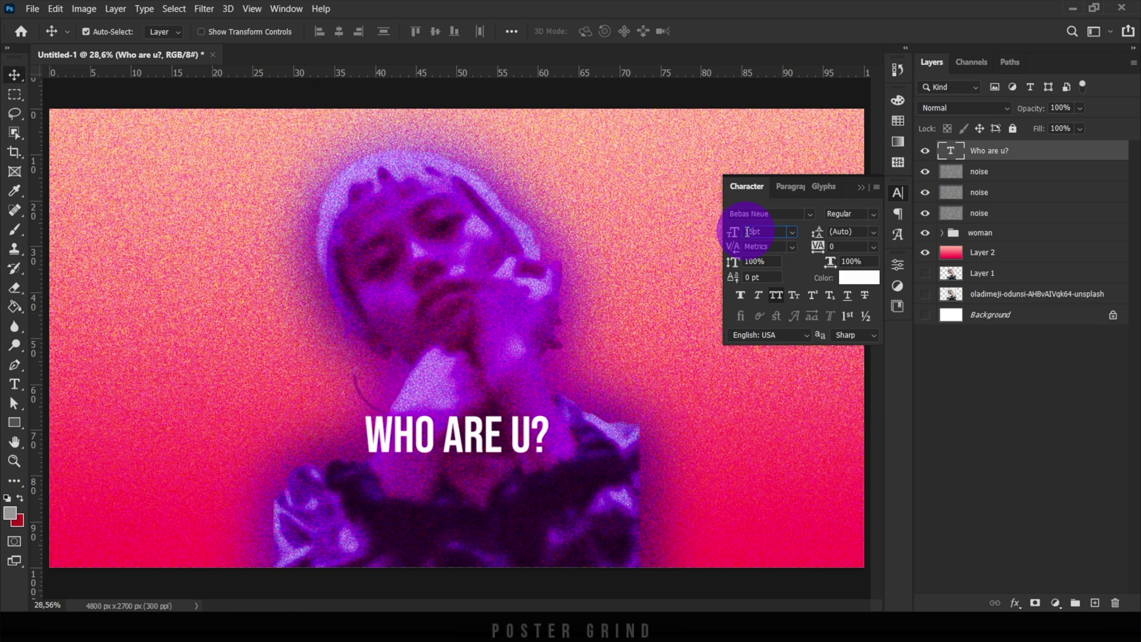
{"action": "key", "text": "Return"}
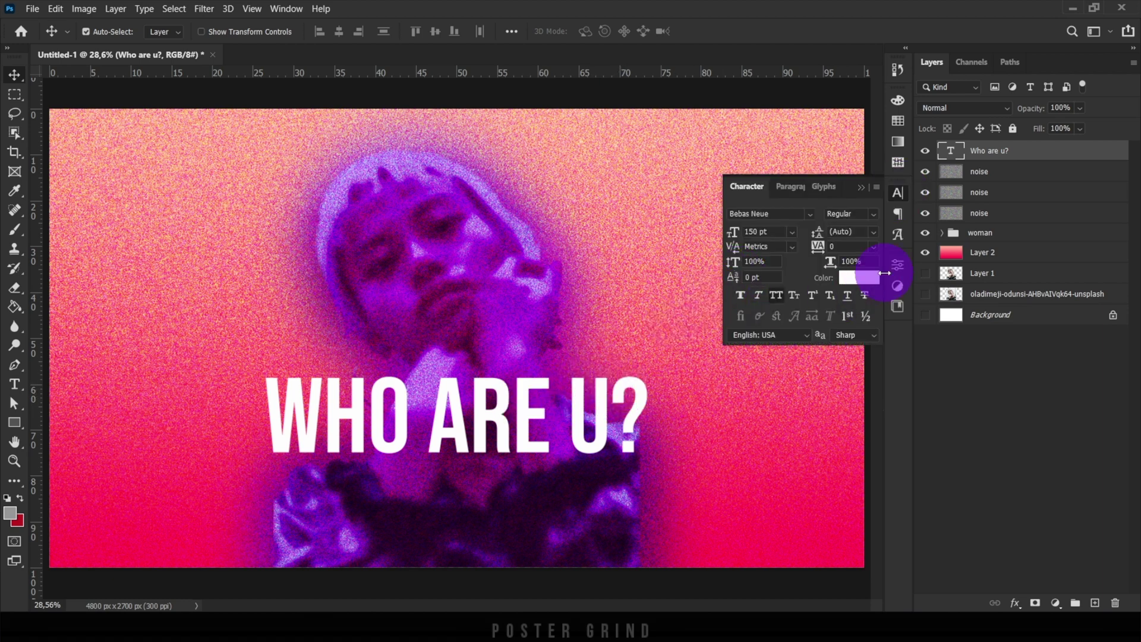
{"action": "left_click", "coordinate": [873, 246]}
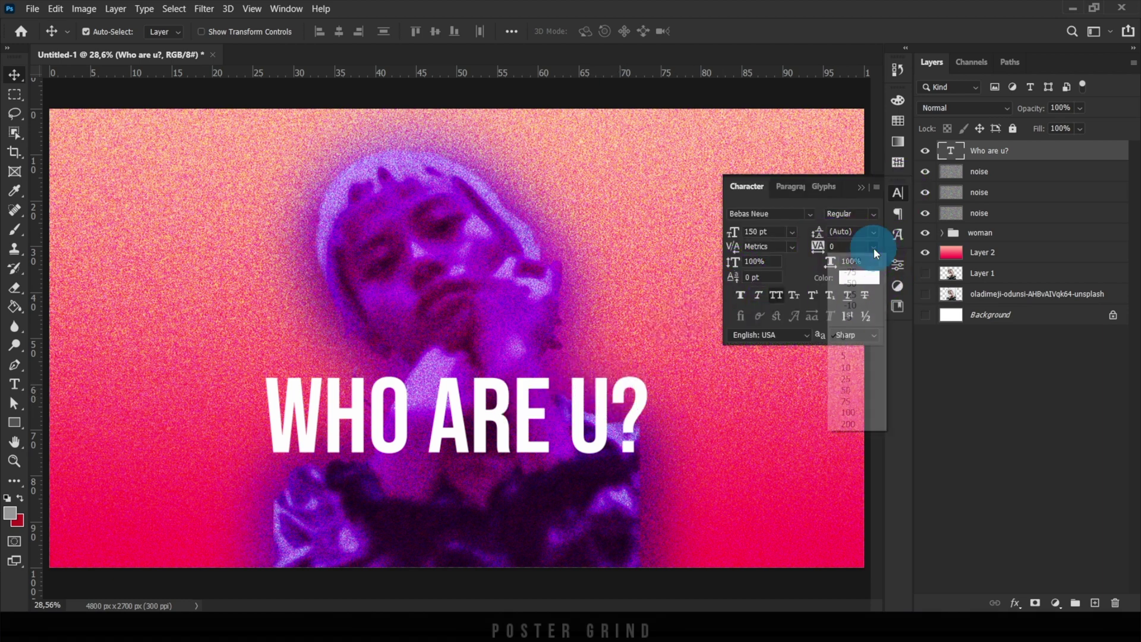
{"action": "left_click", "coordinate": [855, 421]}
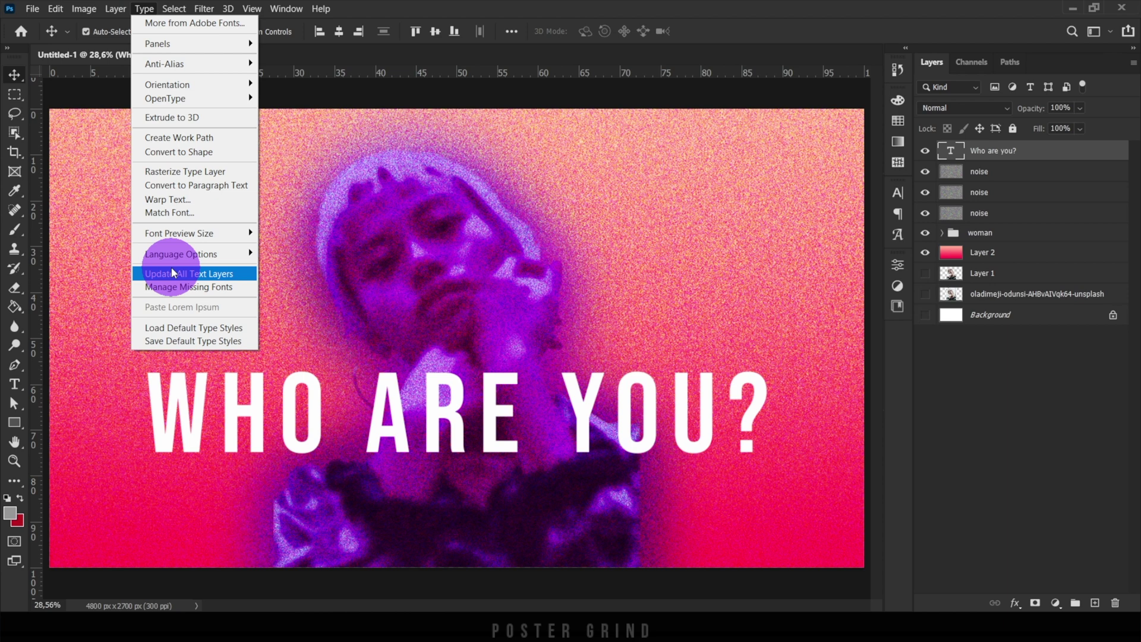
Warp the headline with the Wave style (Bend +50) and drag it up toward the canvas centre.
{"action": "left_click", "coordinate": [172, 200]}
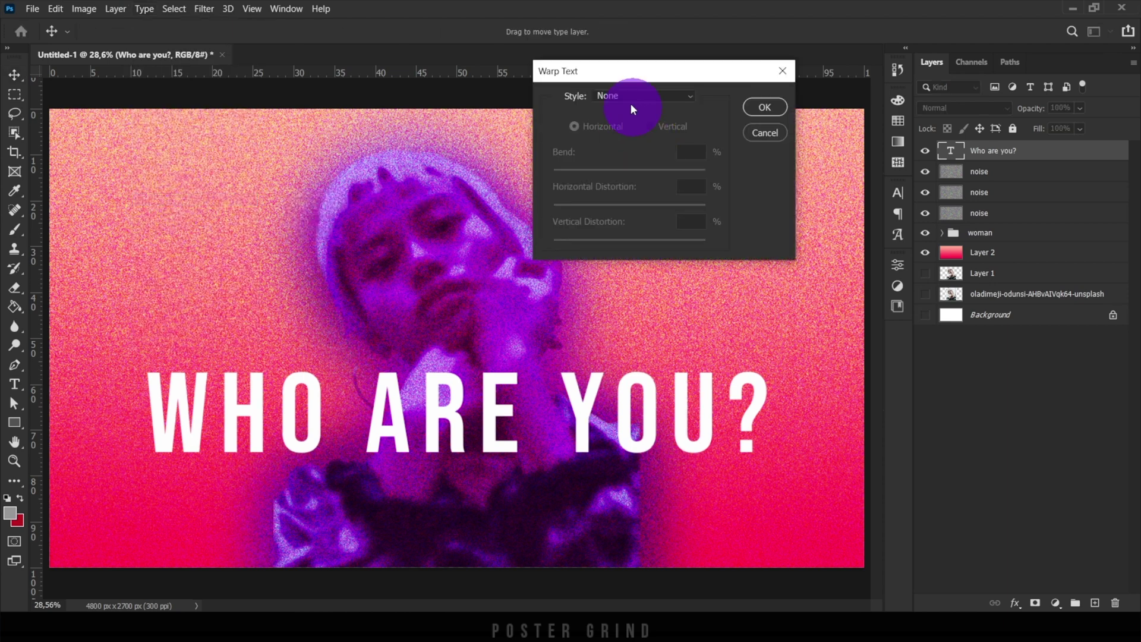
{"action": "left_click", "coordinate": [629, 95]}
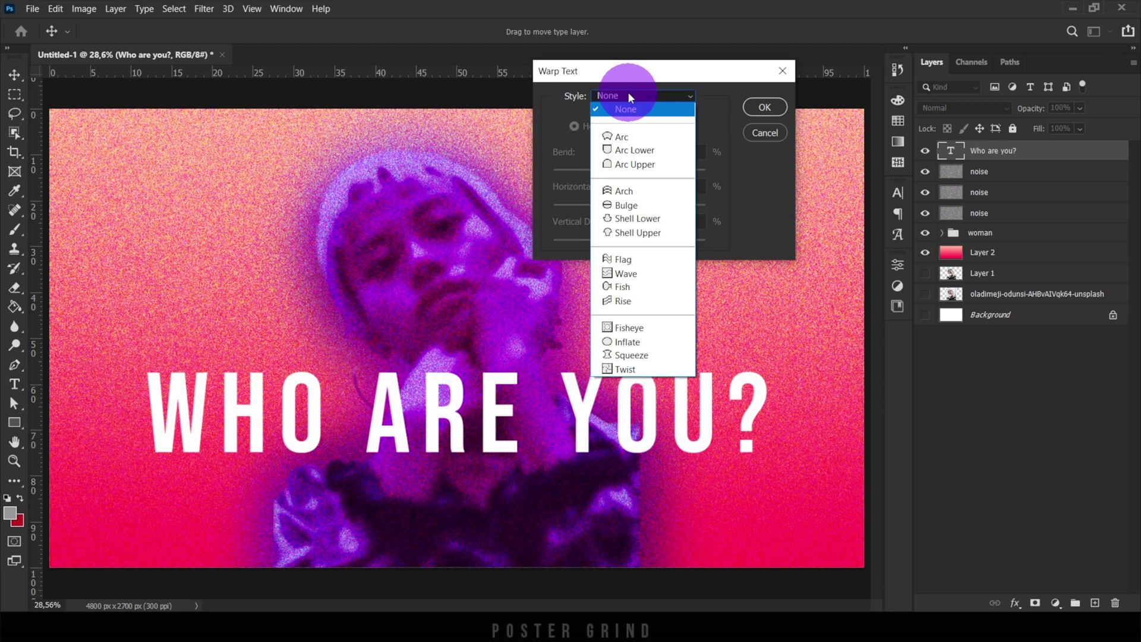
{"action": "left_click", "coordinate": [654, 273]}
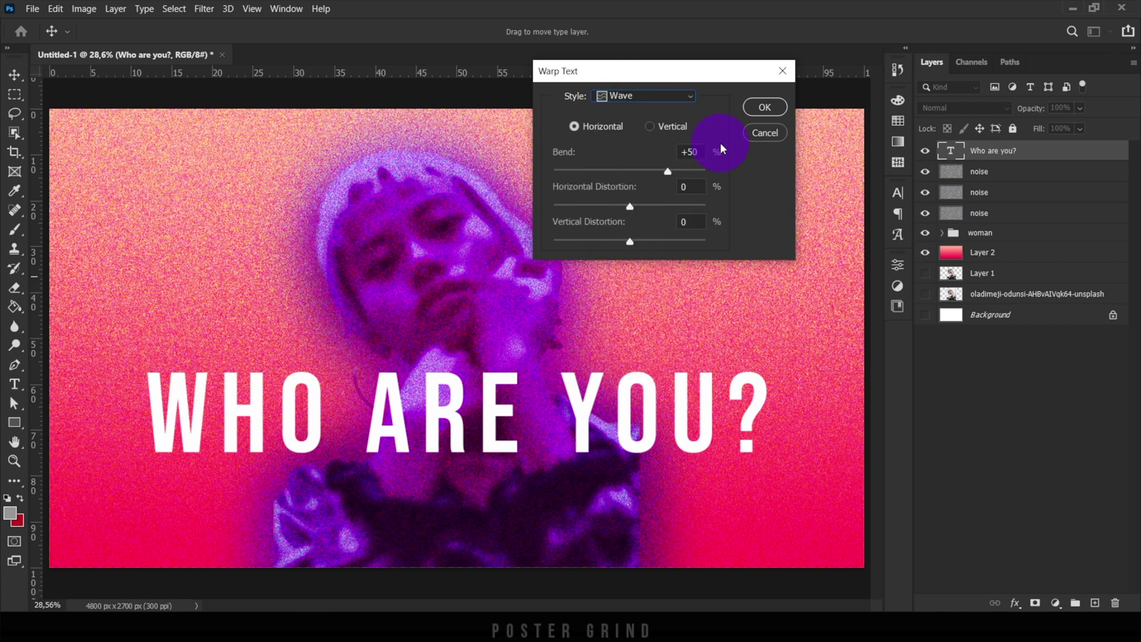
{"action": "left_click", "coordinate": [754, 109]}
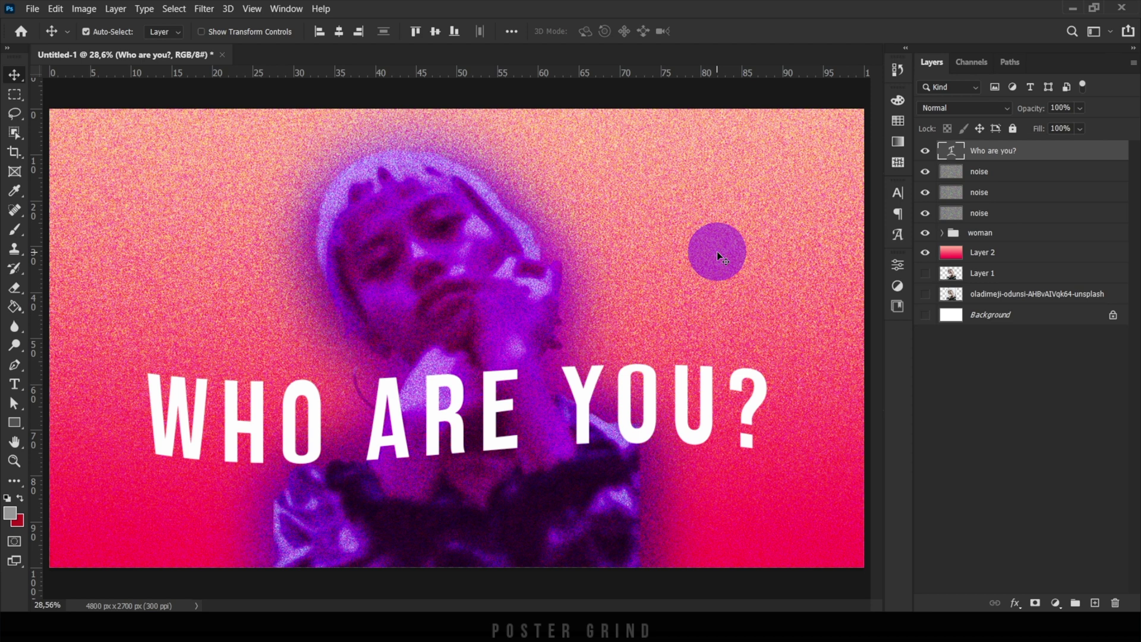
{"action": "left_click_drag", "start_coordinate": [751, 351], "coordinate": [754, 309]}
{"action": "left_click", "coordinate": [582, 332]}
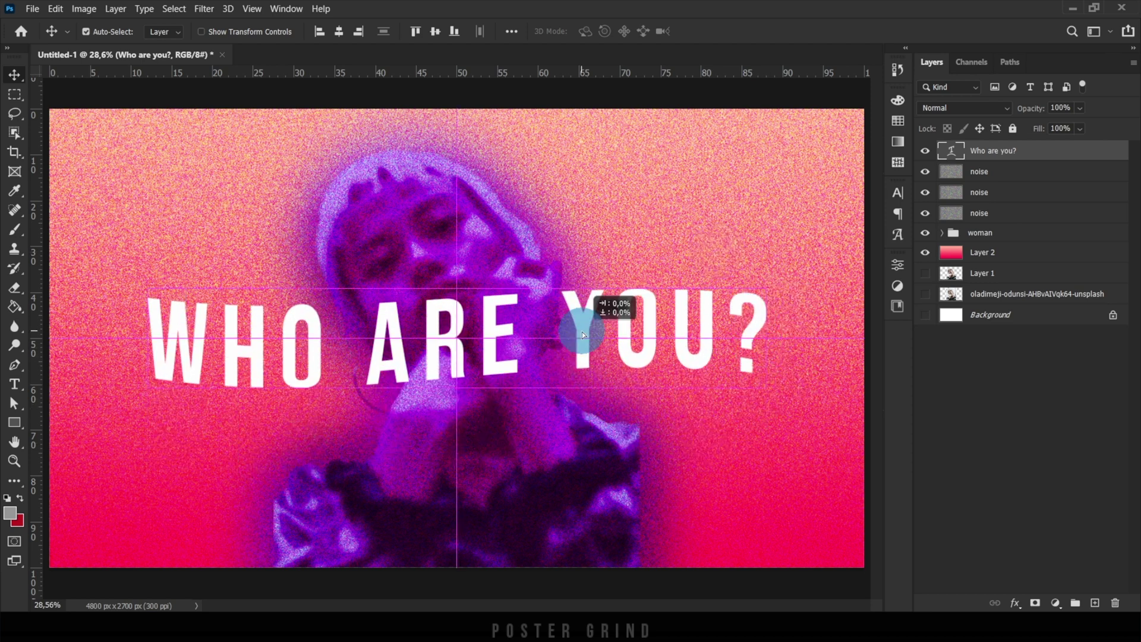
Rasterize the headline type layer and start the Liquify filter on it.
{"action": "right_click", "coordinate": [1026, 153]}
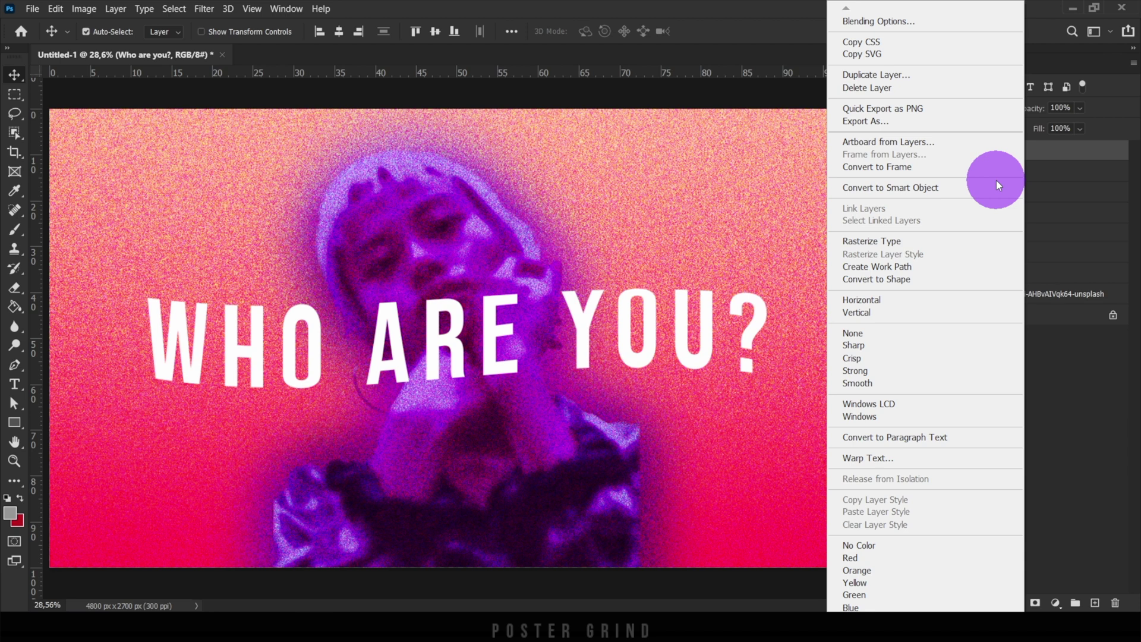
{"action": "left_click", "coordinate": [921, 241]}
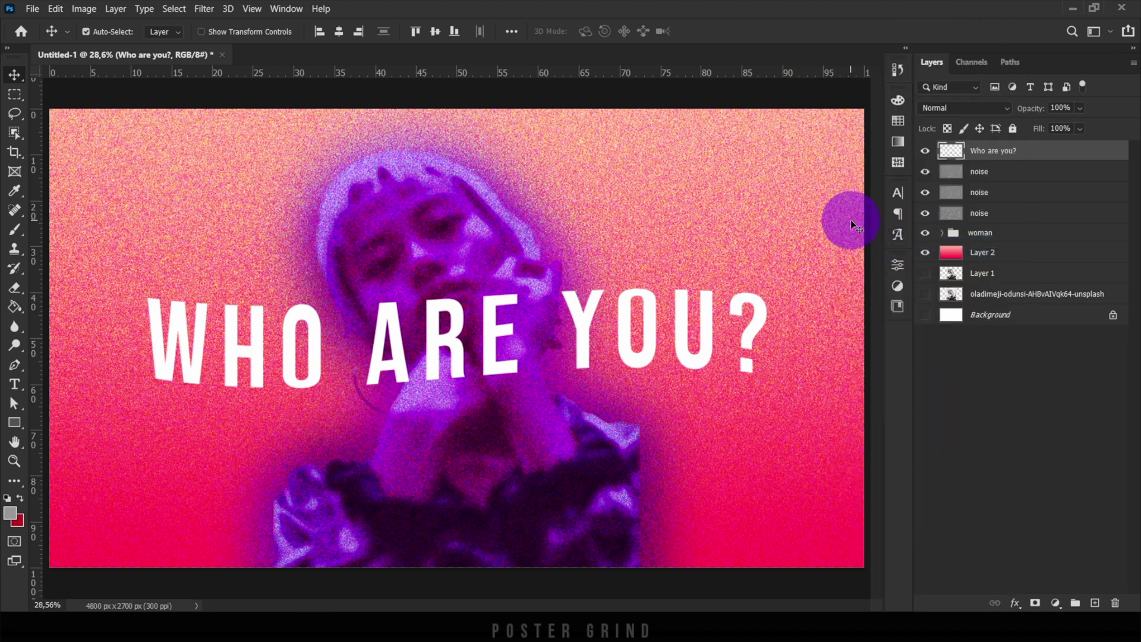
{"action": "left_click", "coordinate": [202, 9]}
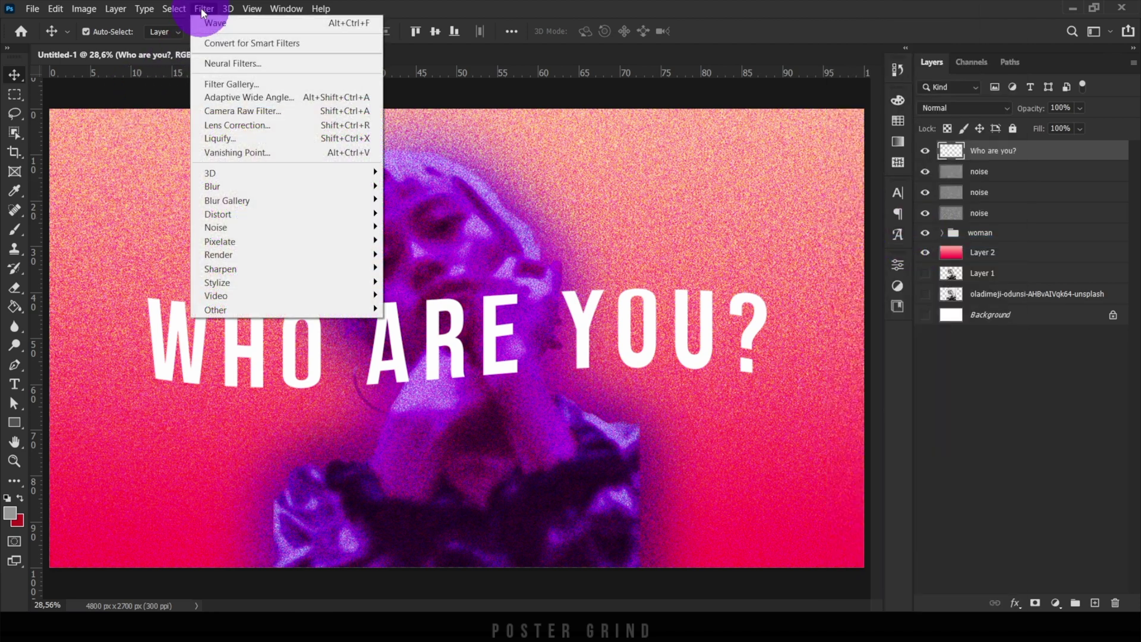
{"action": "left_click", "coordinate": [246, 138]}
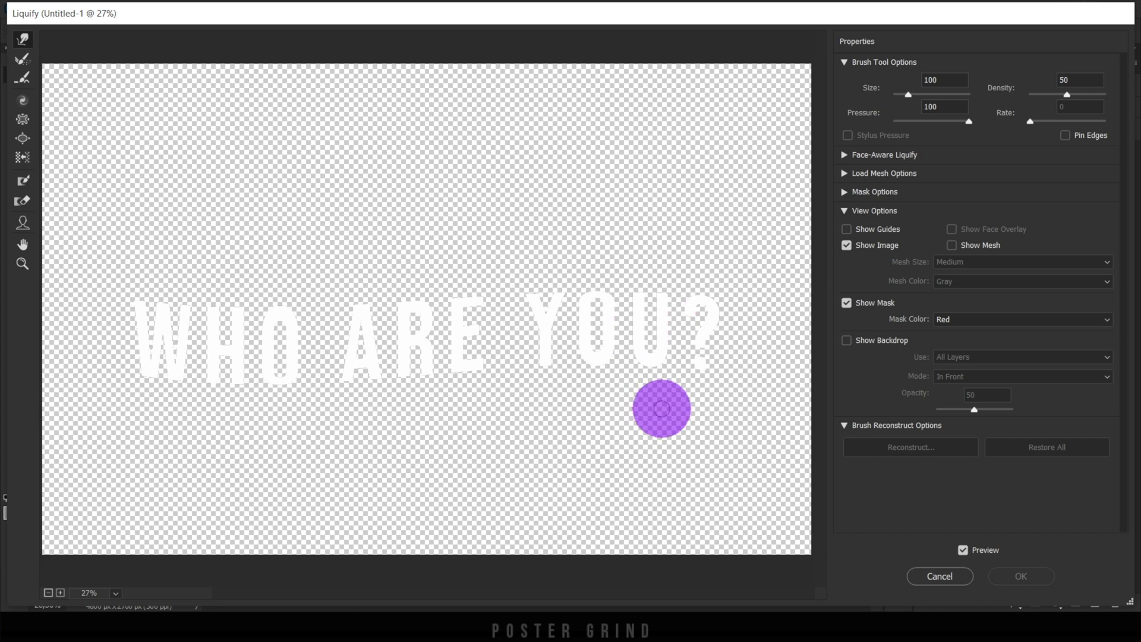
Enlarge the Forward Warp brush and pull the Y, ARE and W letters down into wavy tails.
{"action": "left_click_drag", "start_coordinate": [908, 94], "coordinate": [915, 93]}
{"action": "left_click_drag", "start_coordinate": [1067, 94], "coordinate": [1034, 94]}
{"action": "left_click_drag", "start_coordinate": [968, 122], "coordinate": [913, 121]}
{"action": "mouse_move", "coordinate": [701, 339]}
{"action": "left_mouse_down"}
{"action": "mouse_move", "coordinate": [248, 369]}
{"action": "mouse_move", "coordinate": [785, 358]}
{"action": "left_mouse_up"}
{"action": "left_click_drag", "start_coordinate": [913, 121], "coordinate": [951, 122]}
{"action": "mouse_move", "coordinate": [604, 376]}
{"action": "left_mouse_down"}
{"action": "mouse_move", "coordinate": [586, 438]}
{"action": "mouse_move", "coordinate": [564, 436]}
{"action": "left_mouse_up"}
{"action": "mouse_move", "coordinate": [468, 380]}
{"action": "left_mouse_down"}
{"action": "mouse_move", "coordinate": [494, 464]}
{"action": "mouse_move", "coordinate": [479, 489]}
{"action": "left_mouse_up"}
{"action": "left_click_drag", "start_coordinate": [400, 387], "coordinate": [436, 476]}
{"action": "mouse_move", "coordinate": [403, 416]}
{"action": "left_mouse_down"}
{"action": "mouse_move", "coordinate": [434, 400]}
{"action": "mouse_move", "coordinate": [448, 480]}
{"action": "left_mouse_up"}
{"action": "mouse_move", "coordinate": [368, 380]}
{"action": "left_mouse_down"}
{"action": "mouse_move", "coordinate": [354, 414]}
{"action": "mouse_move", "coordinate": [389, 502]}
{"action": "left_mouse_up"}
{"action": "mouse_move", "coordinate": [137, 395]}
{"action": "left_mouse_down"}
{"action": "mouse_move", "coordinate": [148, 440]}
{"action": "mouse_move", "coordinate": [102, 385]}
{"action": "mouse_move", "coordinate": [139, 456]}
{"action": "mouse_move", "coordinate": [154, 445]}
{"action": "mouse_move", "coordinate": [168, 473]}
{"action": "mouse_move", "coordinate": [155, 500]}
{"action": "mouse_move", "coordinate": [170, 414]}
{"action": "mouse_move", "coordinate": [145, 442]}
{"action": "mouse_move", "coordinate": [148, 511]}
{"action": "left_mouse_up"}
{"action": "left_click_drag", "start_coordinate": [174, 413], "coordinate": [191, 428]}
{"action": "left_click_drag", "start_coordinate": [150, 382], "coordinate": [161, 443]}
{"action": "left_click_drag", "start_coordinate": [224, 394], "coordinate": [215, 505]}
Drag more drips from WHO, YOU and the question mark, then apply the Liquify.
{"action": "left_click_drag", "start_coordinate": [951, 121], "coordinate": [970, 121]}
{"action": "left_click_drag", "start_coordinate": [670, 372], "coordinate": [647, 479]}
{"action": "left_click", "coordinate": [279, 414]}
{"action": "mouse_move", "coordinate": [279, 411]}
{"action": "left_mouse_down"}
{"action": "mouse_move", "coordinate": [354, 486]}
{"action": "mouse_move", "coordinate": [297, 403]}
{"action": "mouse_move", "coordinate": [306, 385]}
{"action": "mouse_move", "coordinate": [278, 385]}
{"action": "mouse_move", "coordinate": [432, 356]}
{"action": "mouse_move", "coordinate": [299, 379]}
{"action": "mouse_move", "coordinate": [274, 401]}
{"action": "mouse_move", "coordinate": [274, 425]}
{"action": "left_mouse_up"}
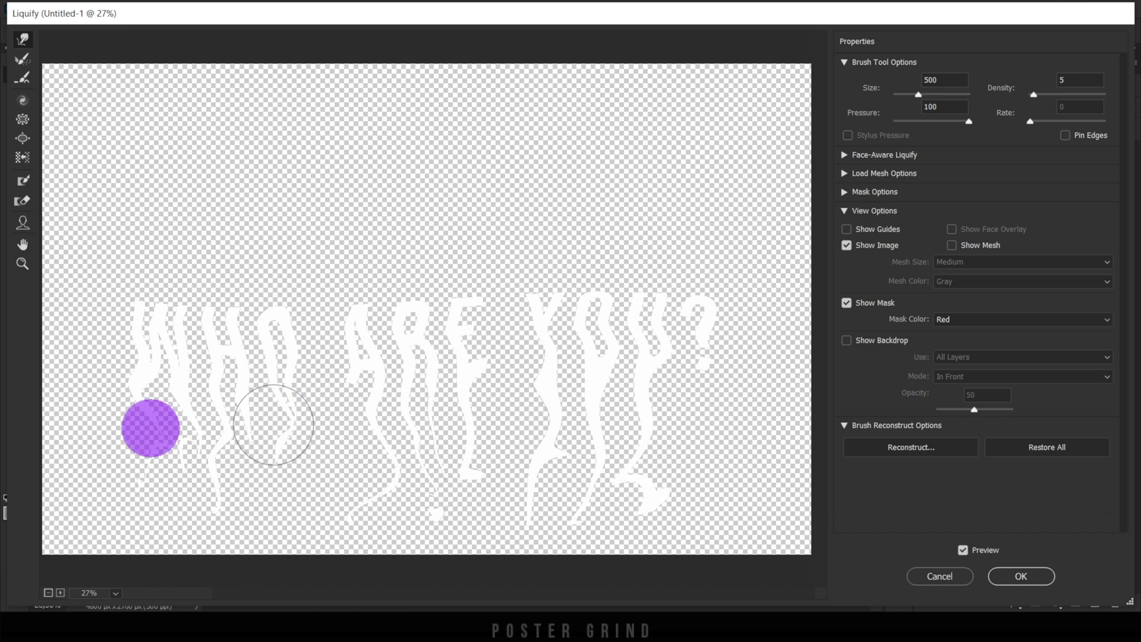
{"action": "type", "text": "65"}
{"action": "left_click_drag", "start_coordinate": [335, 461], "coordinate": [350, 505]}
{"action": "left_click", "coordinate": [443, 379]}
{"action": "left_click_drag", "start_coordinate": [703, 366], "coordinate": [721, 400]}
{"action": "left_click_drag", "start_coordinate": [585, 402], "coordinate": [625, 390]}
{"action": "left_click_drag", "start_coordinate": [942, 121], "coordinate": [908, 121]}
{"action": "left_click_drag", "start_coordinate": [1033, 95], "coordinate": [1061, 95]}
{"action": "mouse_move", "coordinate": [662, 433]}
{"action": "left_mouse_down"}
{"action": "mouse_move", "coordinate": [543, 443]}
{"action": "mouse_move", "coordinate": [507, 387]}
{"action": "left_mouse_up"}
{"action": "left_click", "coordinate": [949, 122]}
{"action": "left_click_drag", "start_coordinate": [217, 428], "coordinate": [153, 492]}
{"action": "mouse_move", "coordinate": [650, 503]}
{"action": "left_mouse_down"}
{"action": "mouse_move", "coordinate": [661, 555]}
{"action": "mouse_move", "coordinate": [737, 508]}
{"action": "mouse_move", "coordinate": [632, 408]}
{"action": "mouse_move", "coordinate": [580, 387]}
{"action": "mouse_move", "coordinate": [555, 407]}
{"action": "left_mouse_up"}
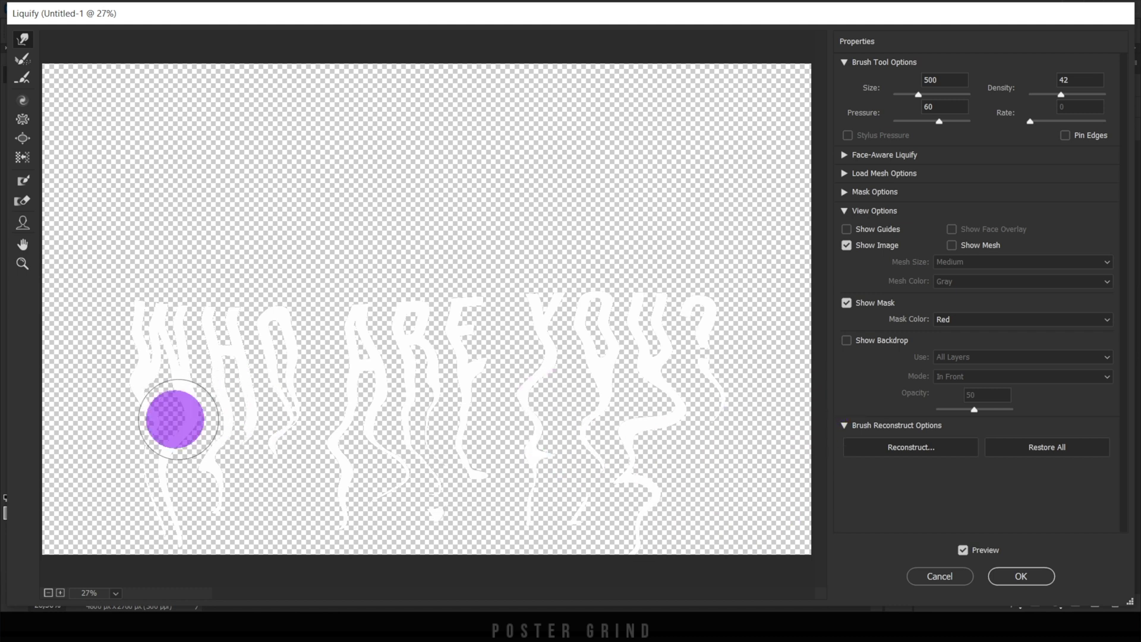
{"action": "left_click", "coordinate": [1020, 576]}
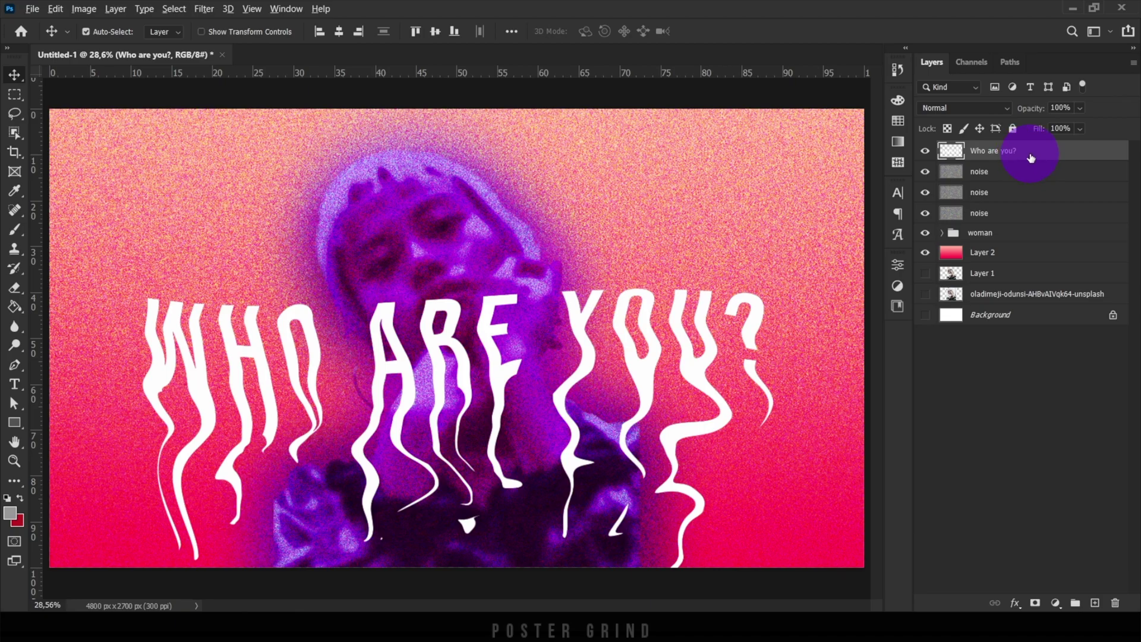
Duplicate the melted headline, hide the copy, and add an Inner Shadow to the original.
{"action": "left_click_drag", "start_coordinate": [1028, 153], "coordinate": [1034, 166]}
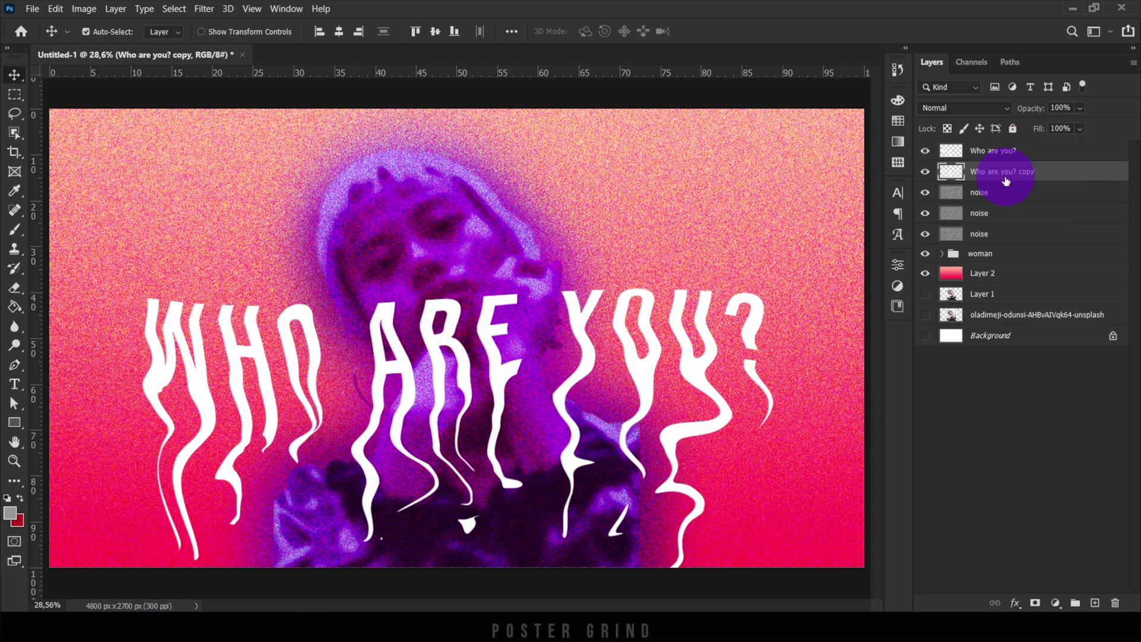
{"action": "left_click", "coordinate": [925, 171]}
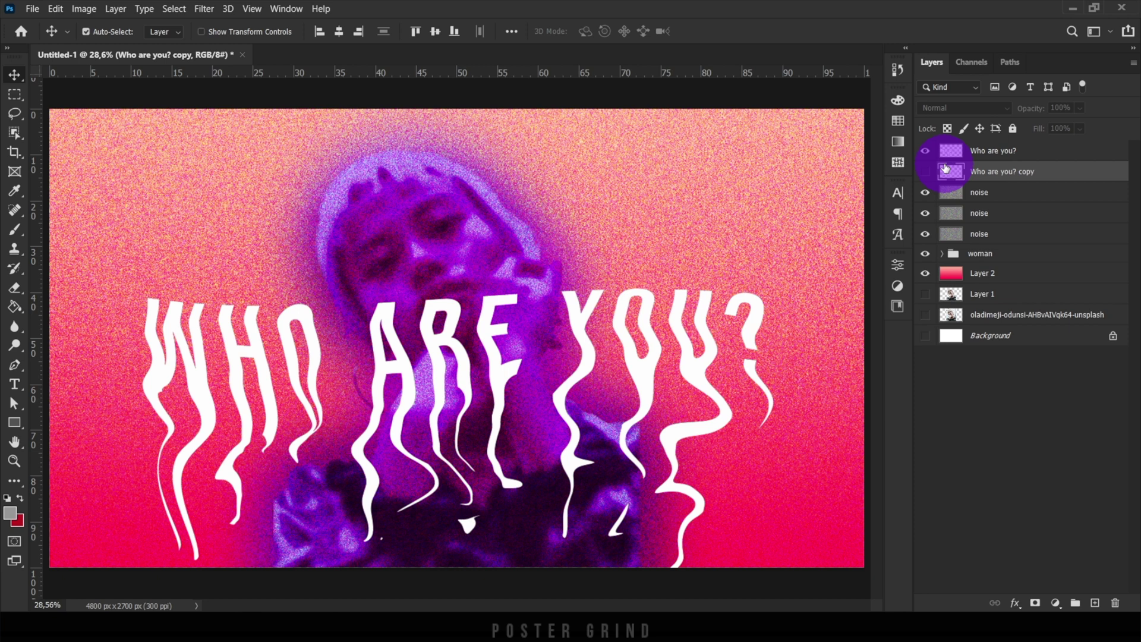
{"action": "left_click", "coordinate": [1013, 156]}
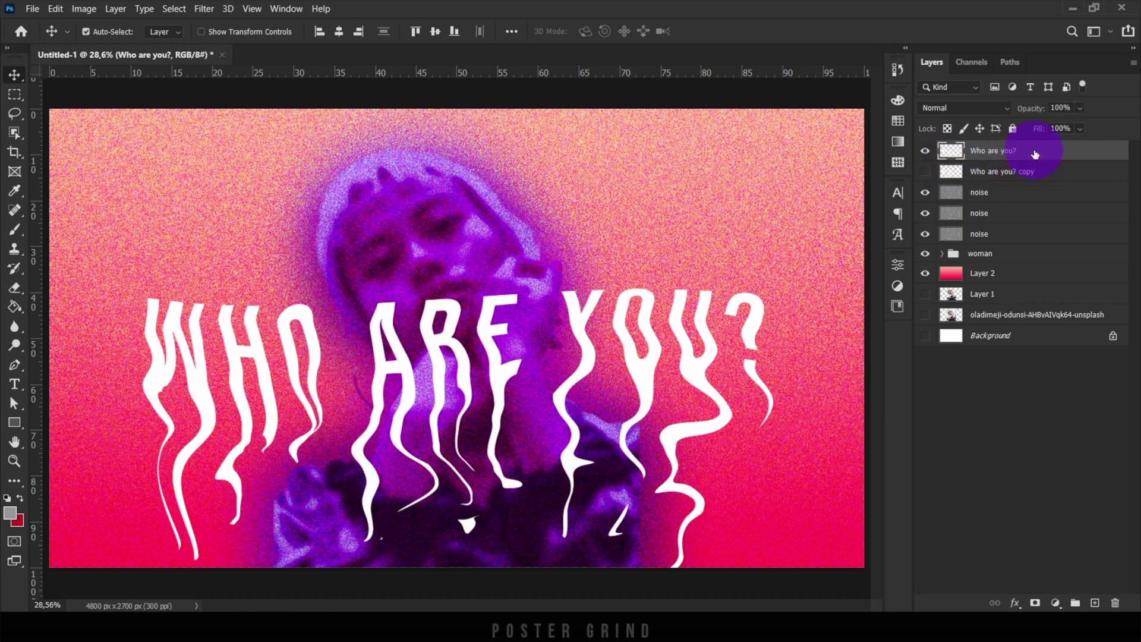
{"action": "double_click", "coordinate": [1035, 154]}
{"action": "left_click_drag", "start_coordinate": [636, 128], "coordinate": [715, 106]}
{"action": "left_click", "coordinate": [634, 266]}
{"action": "left_click", "coordinate": [946, 175]}
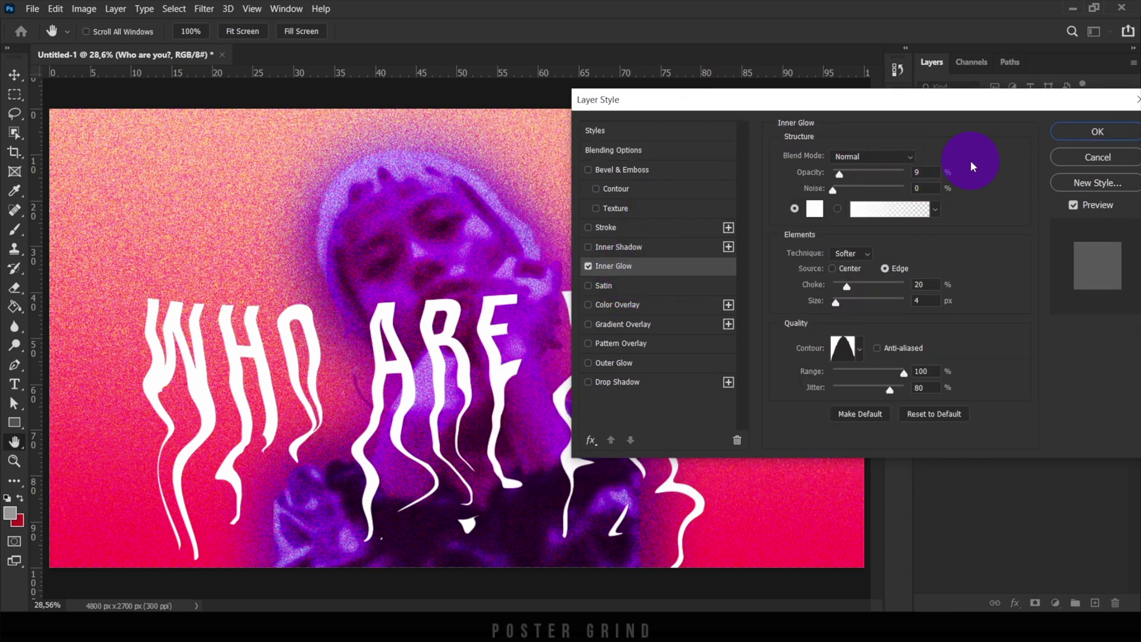
{"action": "left_click", "coordinate": [587, 266]}
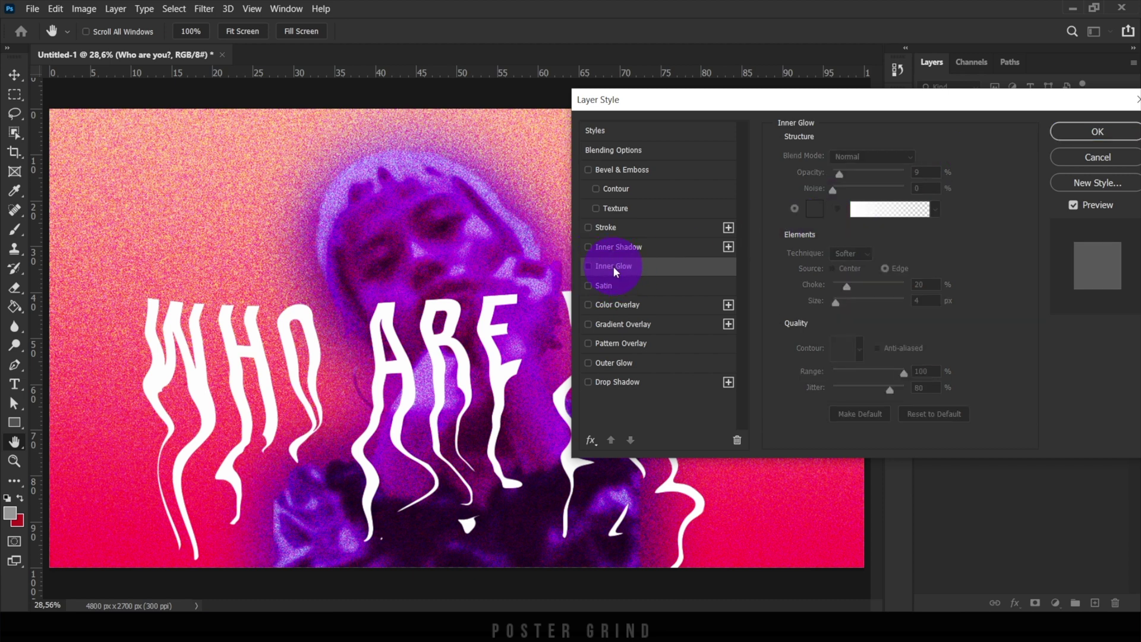
{"action": "left_click", "coordinate": [683, 249]}
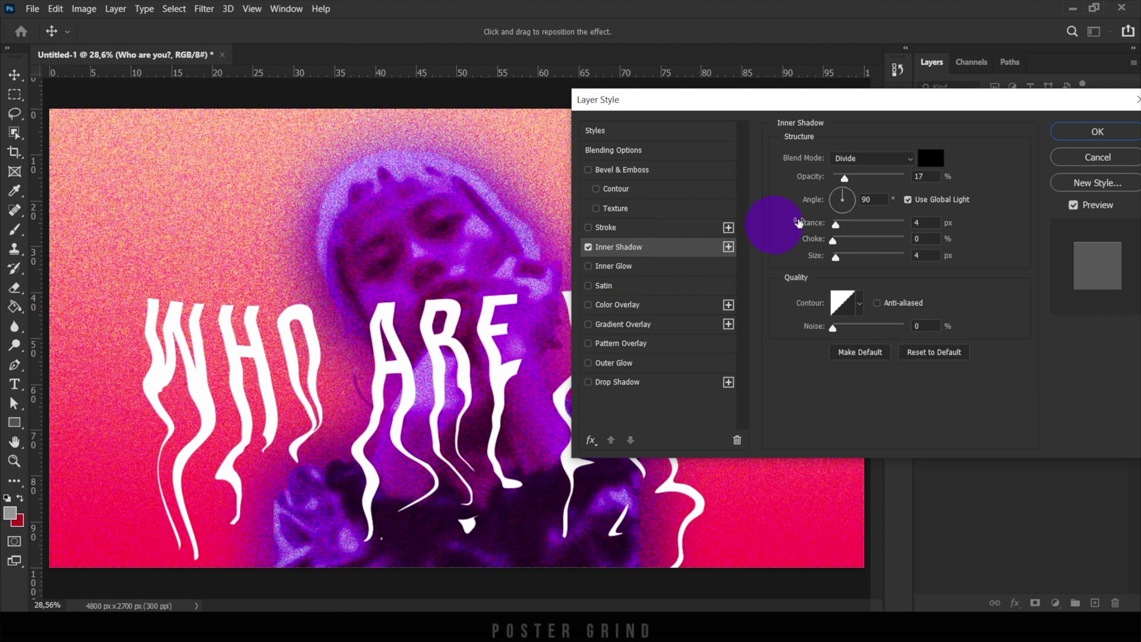
Set the inner shadow colour to PANTONE 123 C yellow.
{"action": "left_click", "coordinate": [935, 161]}
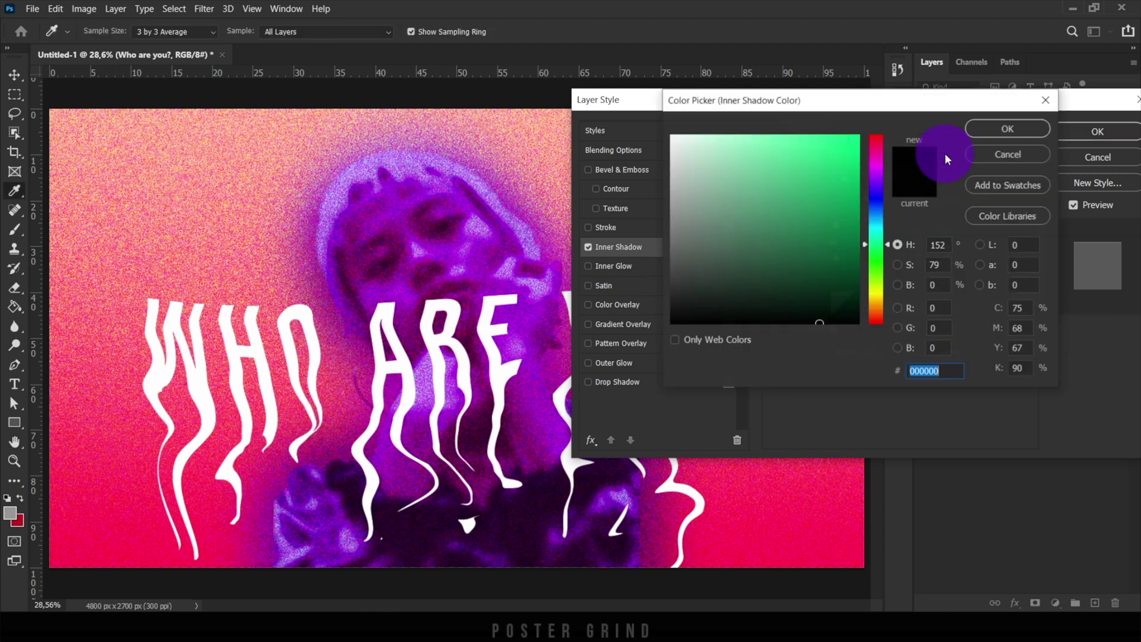
{"action": "left_click", "coordinate": [1021, 216]}
{"action": "left_click_drag", "start_coordinate": [827, 170], "coordinate": [833, 158]}
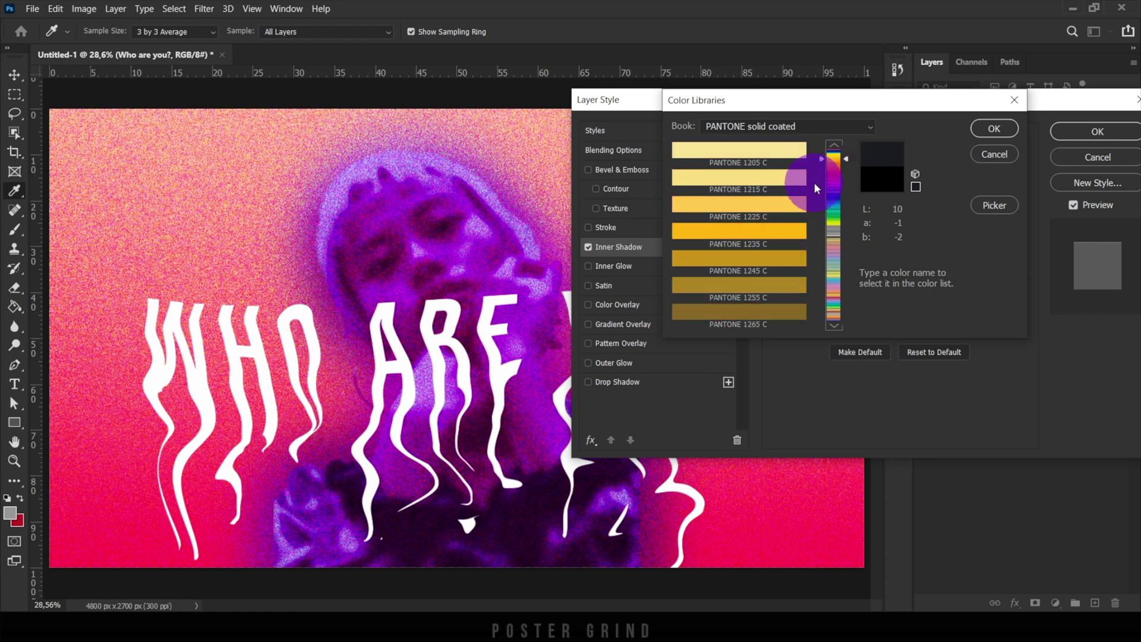
{"action": "left_click", "coordinate": [834, 147]}
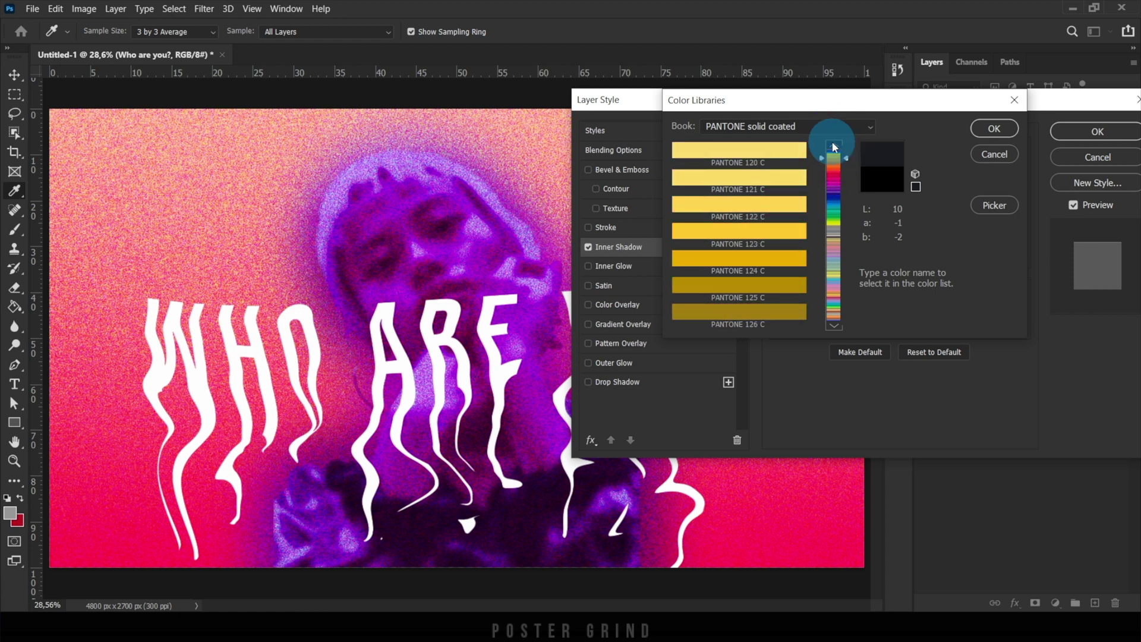
{"action": "left_click", "coordinate": [790, 226]}
{"action": "left_click", "coordinate": [790, 208]}
{"action": "left_click", "coordinate": [794, 232]}
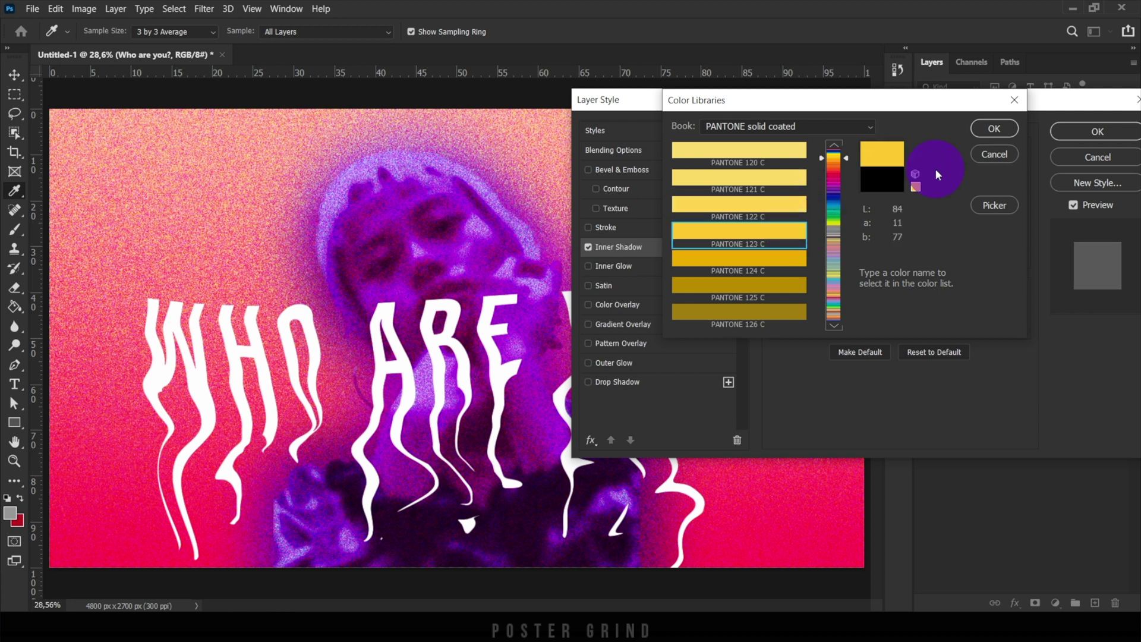
{"action": "left_click", "coordinate": [985, 130]}
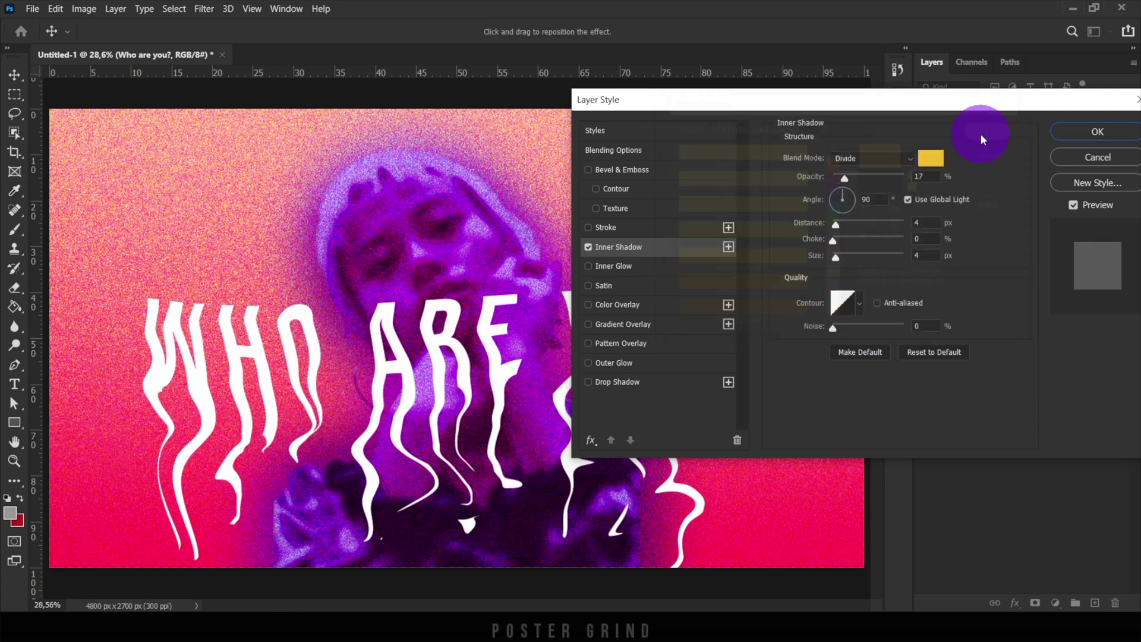
Give the inner shadow Normal blend, 100% opacity and 11 px distance, and confirm.
{"action": "left_click", "coordinate": [865, 158]}
{"action": "left_click", "coordinate": [866, 171]}
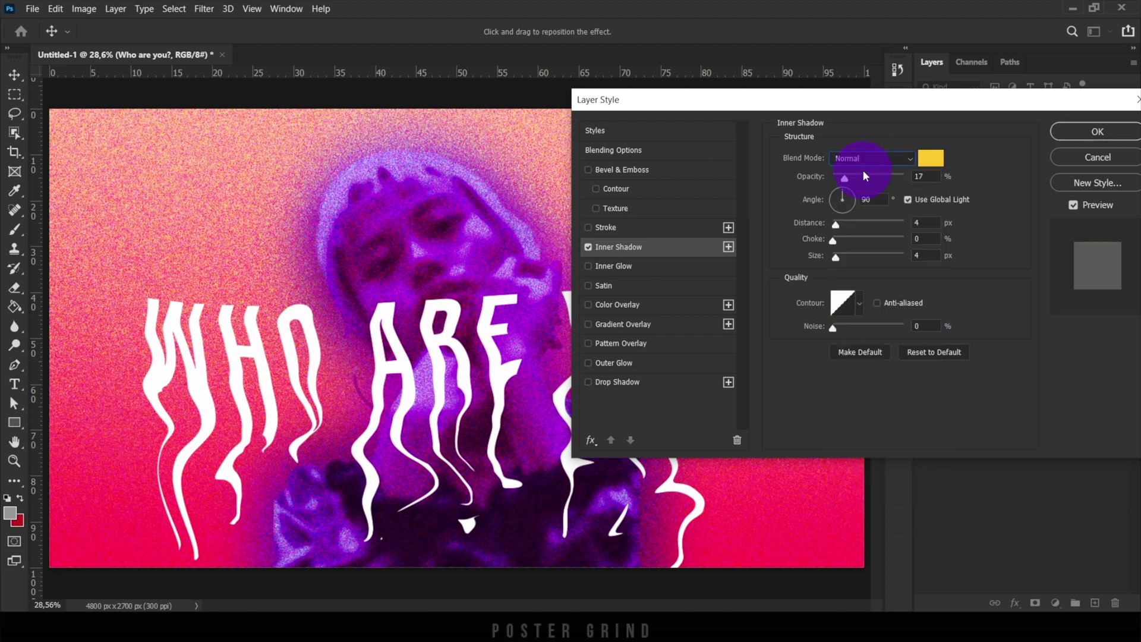
{"action": "left_click_drag", "start_coordinate": [837, 182], "coordinate": [914, 194]}
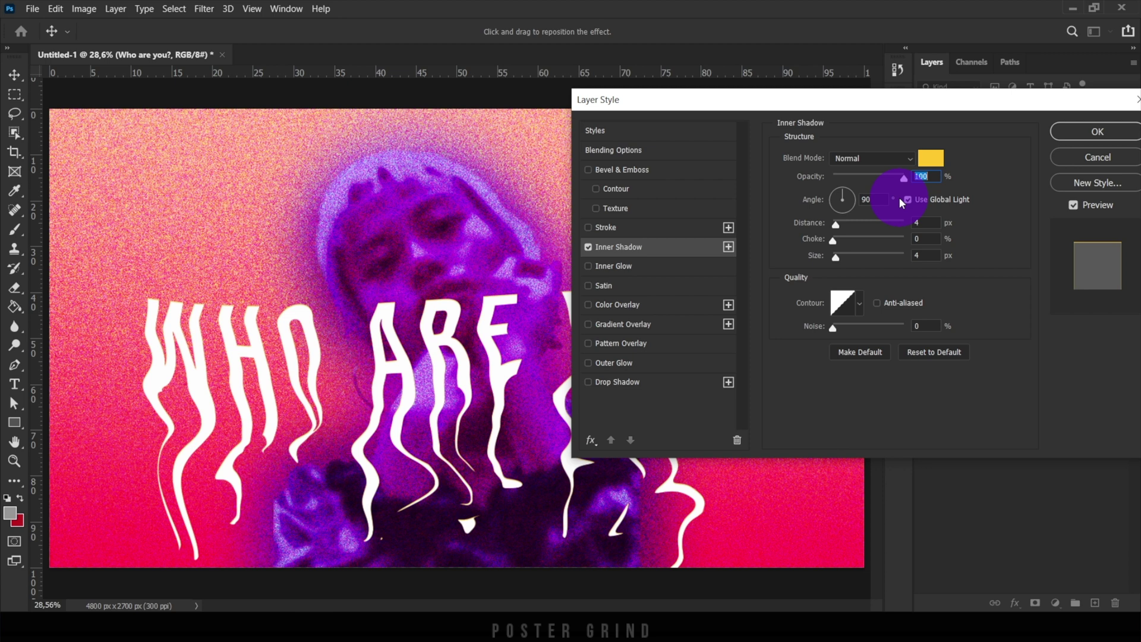
{"action": "double_click", "coordinate": [925, 223]}
{"action": "type", "text": "12"}
{"action": "left_click_drag", "start_coordinate": [836, 257], "coordinate": [836, 257]}
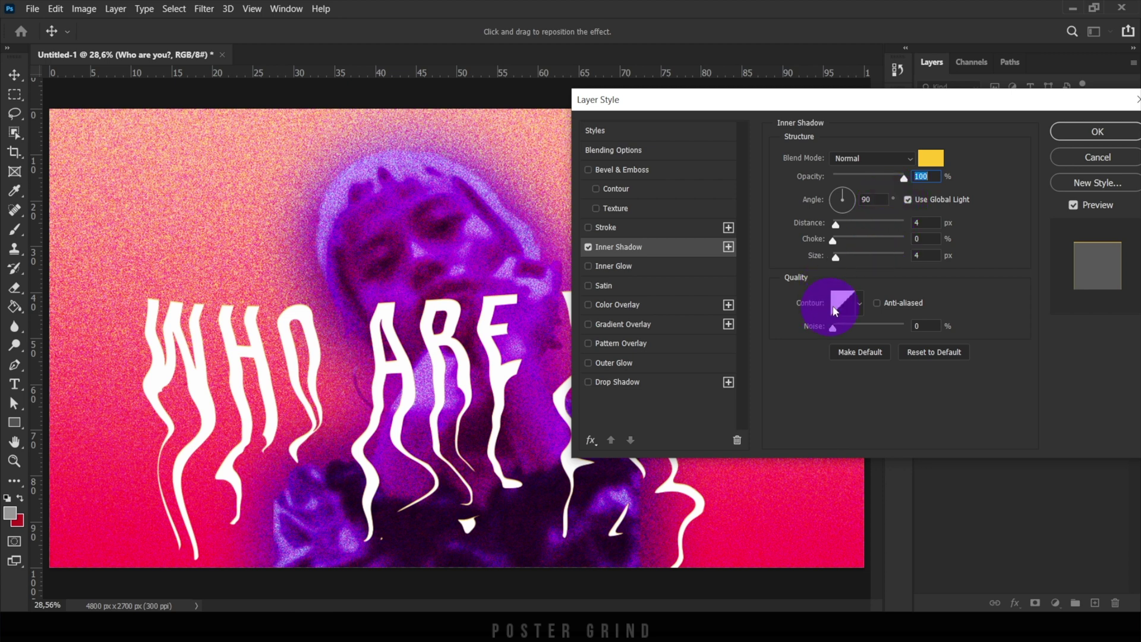
{"action": "double_click", "coordinate": [919, 223]}
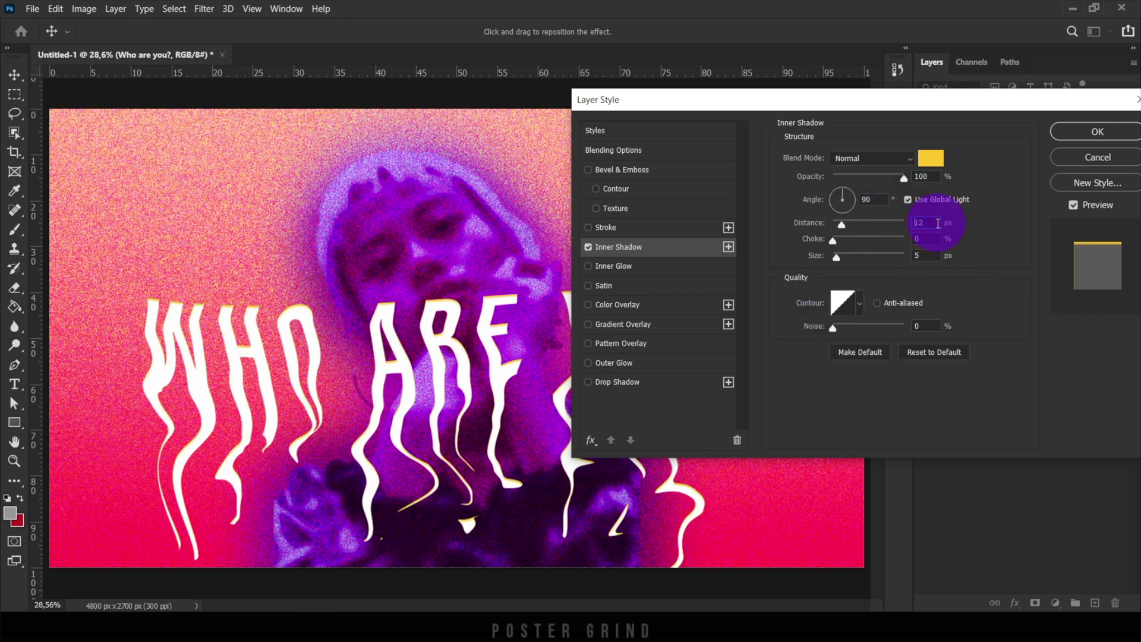
{"action": "type", "text": "10"}
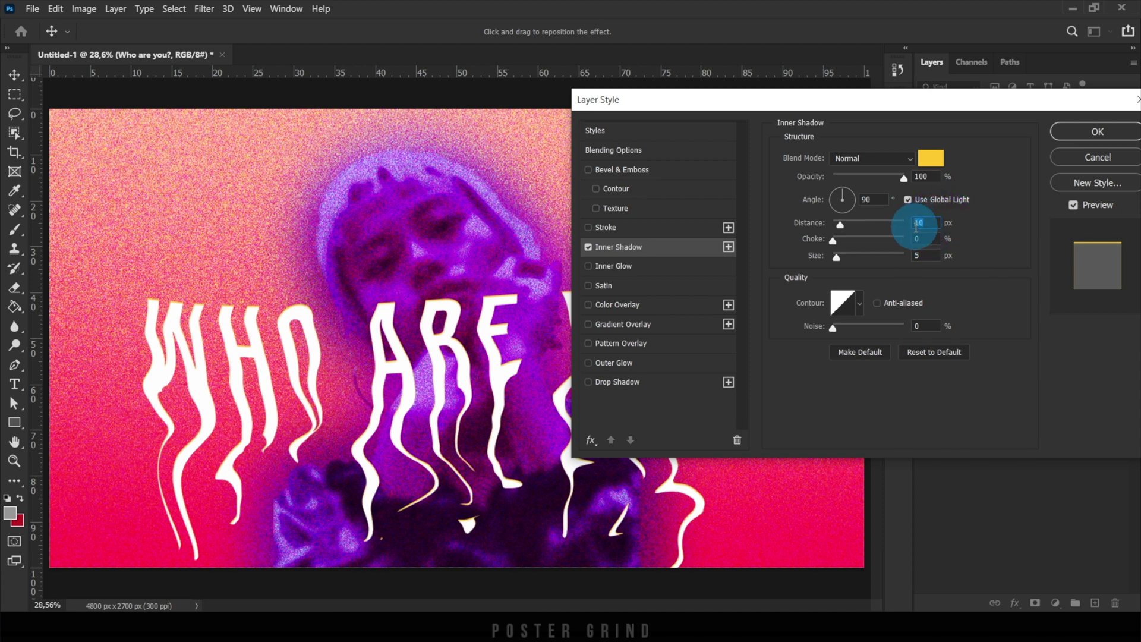
{"action": "key", "text": "BackSpace"}
{"action": "type", "text": "1"}
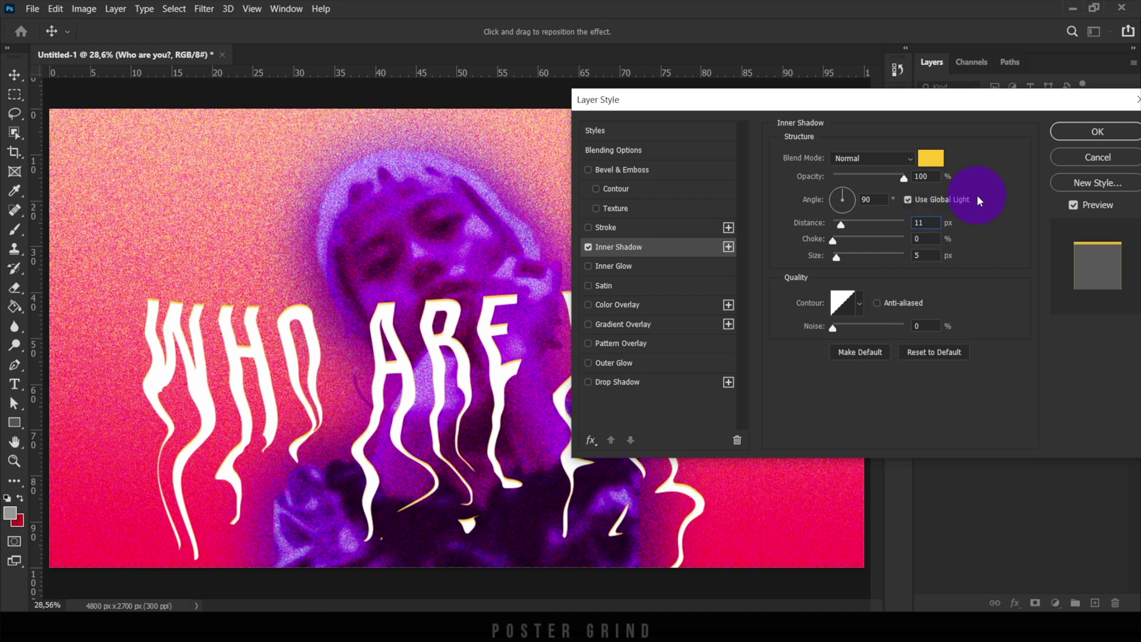
{"action": "key", "text": "Return"}
{"action": "left_click", "coordinate": [1057, 202]}
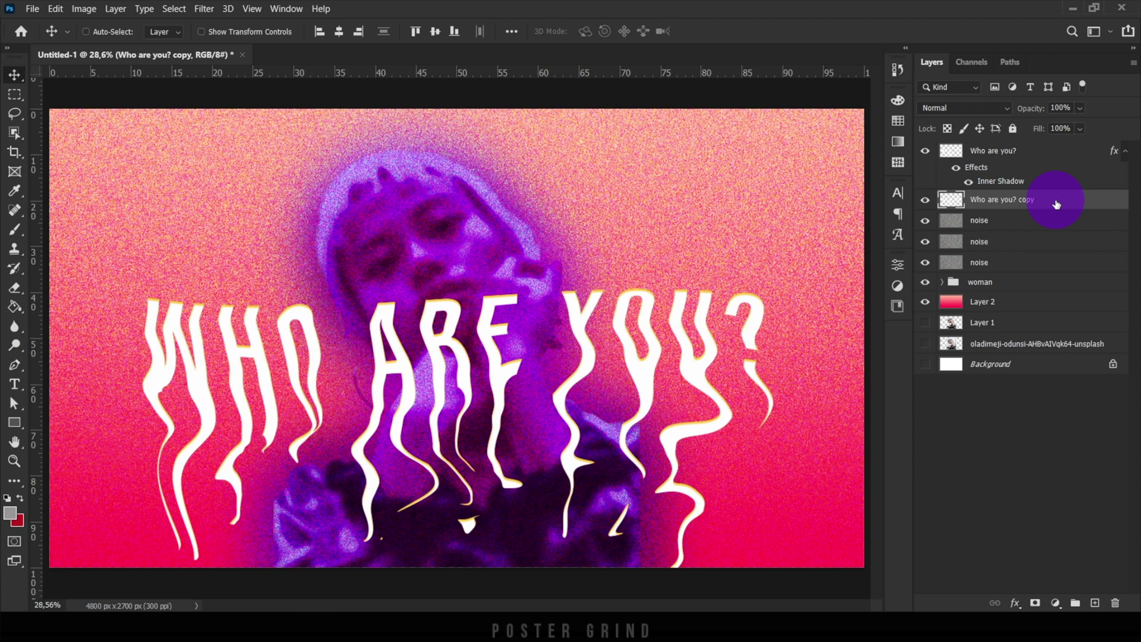
Duplicate the headline copy, hide the lower one, and apply a 20 px Gaussian Blur.
{"action": "key", "text": "ctrl+j"}
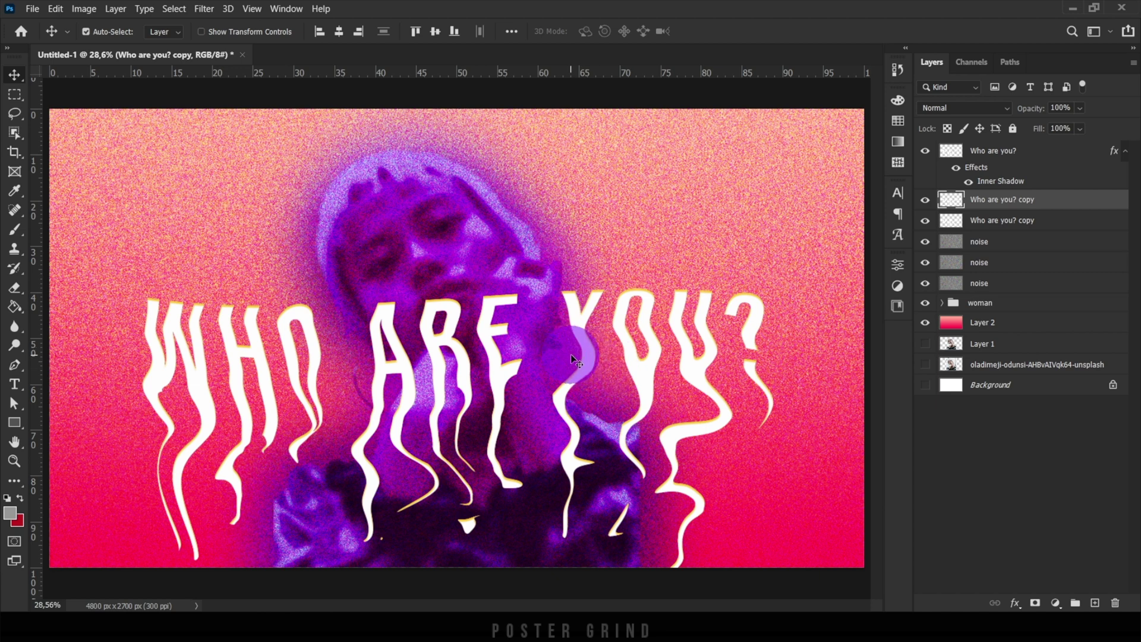
{"action": "left_click", "coordinate": [926, 222]}
{"action": "left_click", "coordinate": [204, 9]}
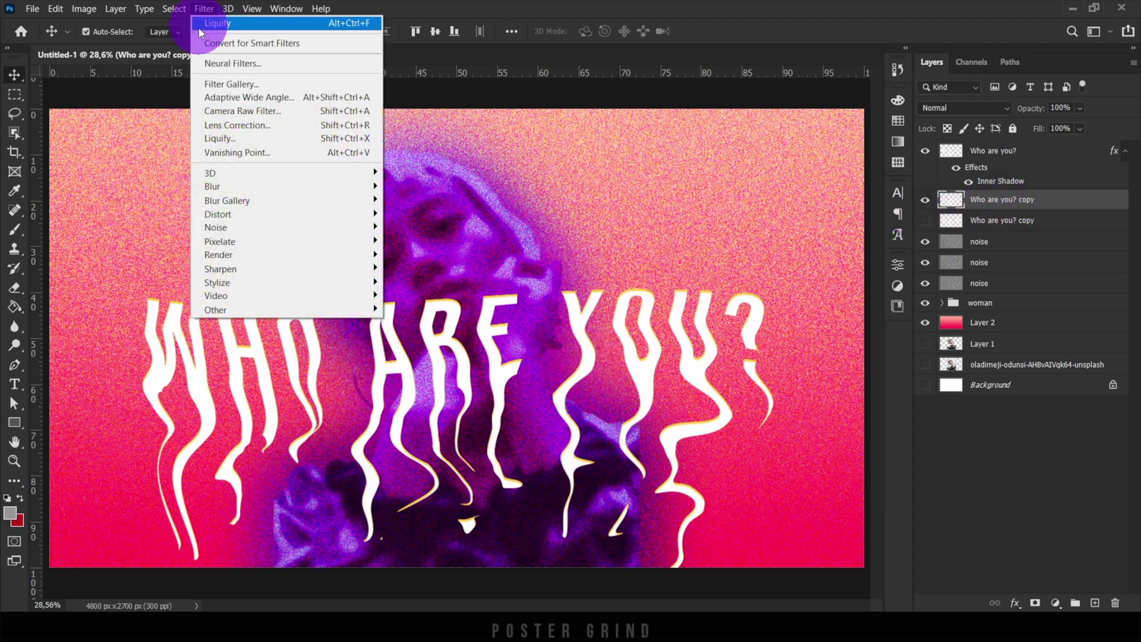
{"action": "mouse_move", "coordinate": [305, 185]}
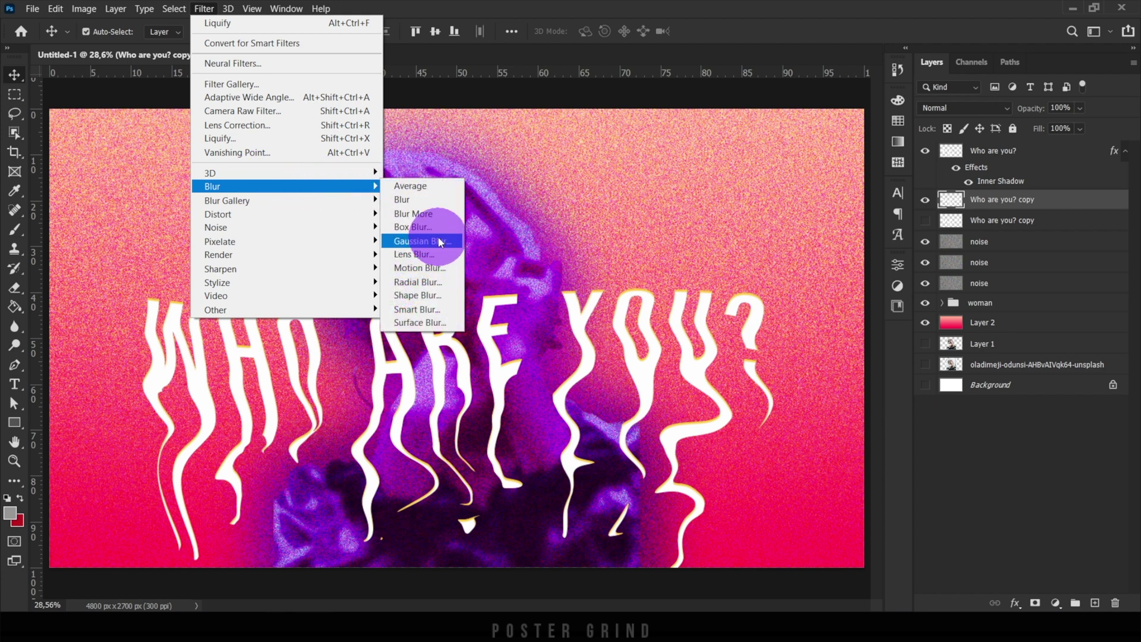
{"action": "left_click", "coordinate": [440, 241]}
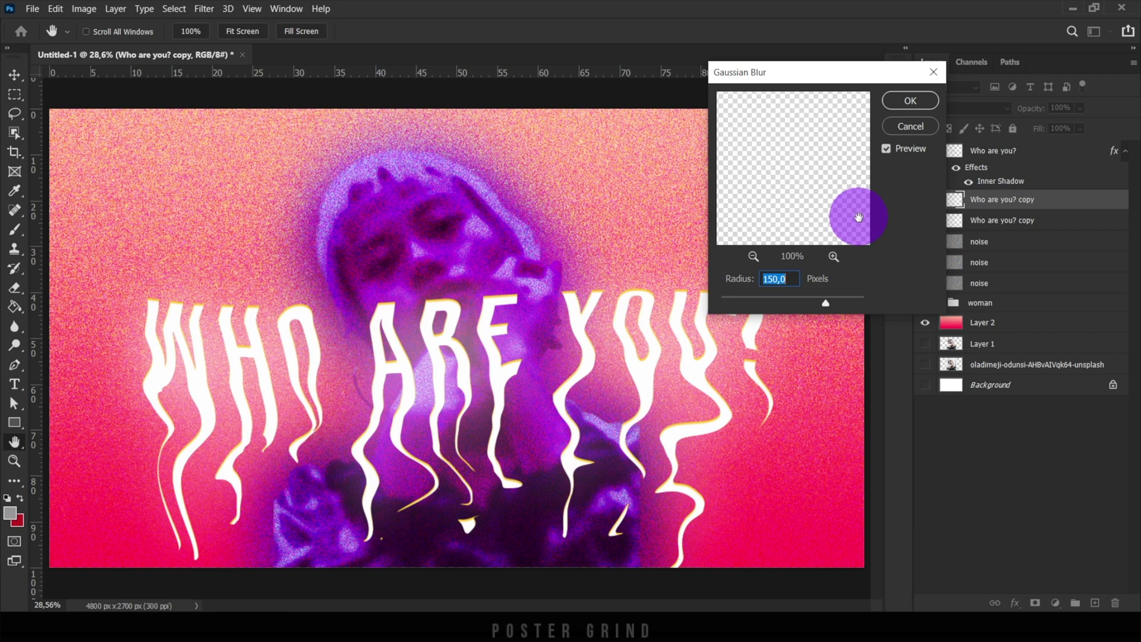
{"action": "type", "text": "20"}
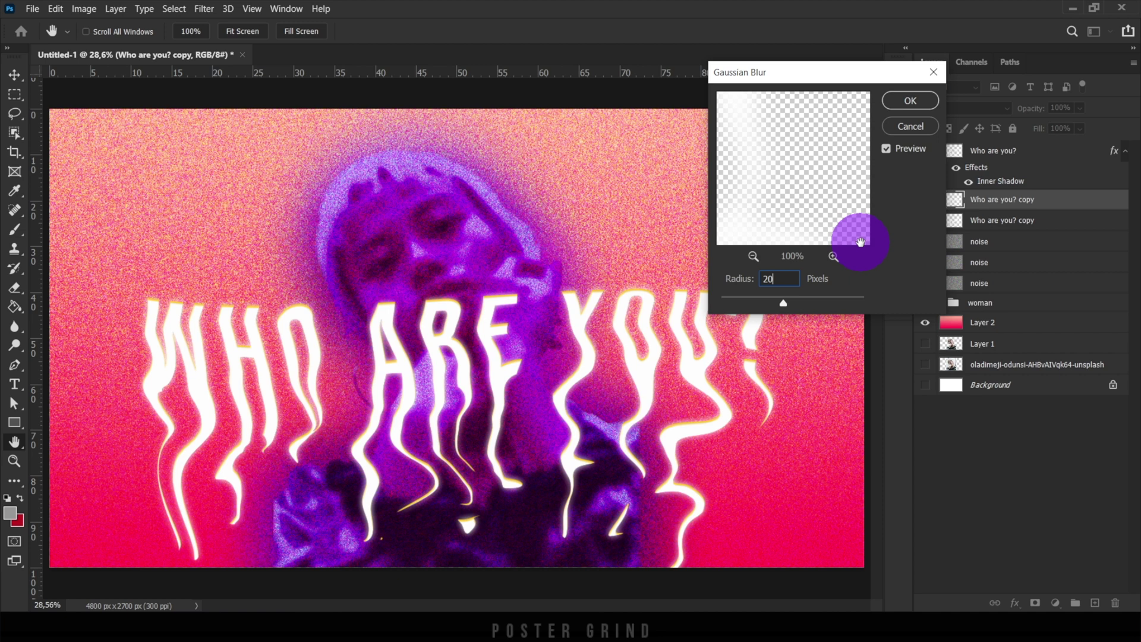
{"action": "key", "text": "Return"}
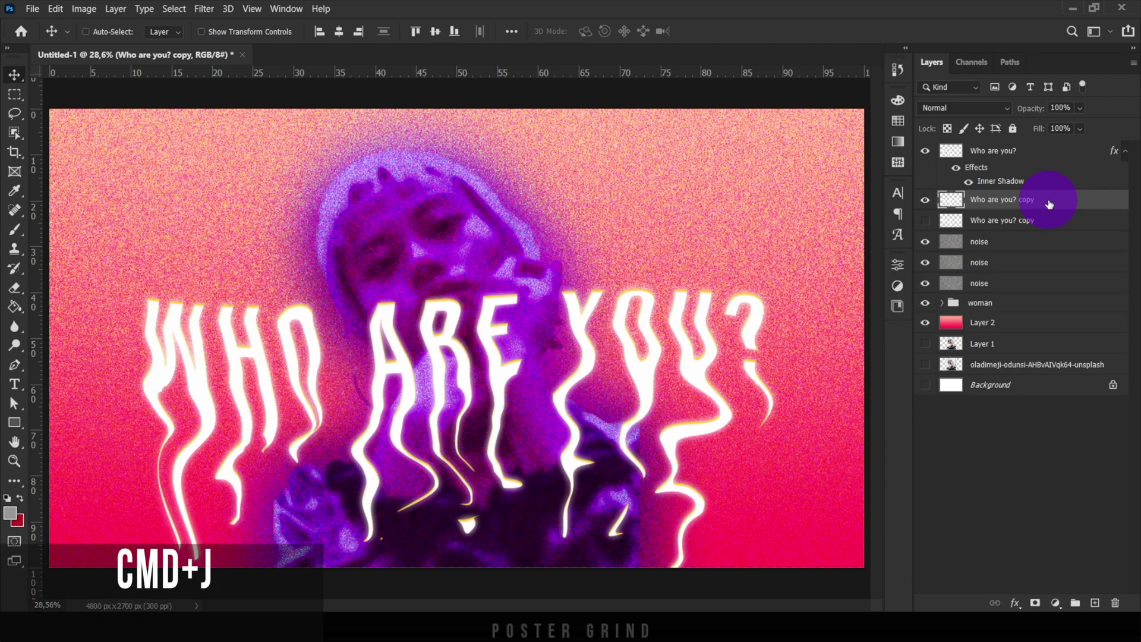
Duplicate the blurred copy and apply a 50 px Gaussian Blur to it.
{"action": "key", "text": "ctrl+j"}
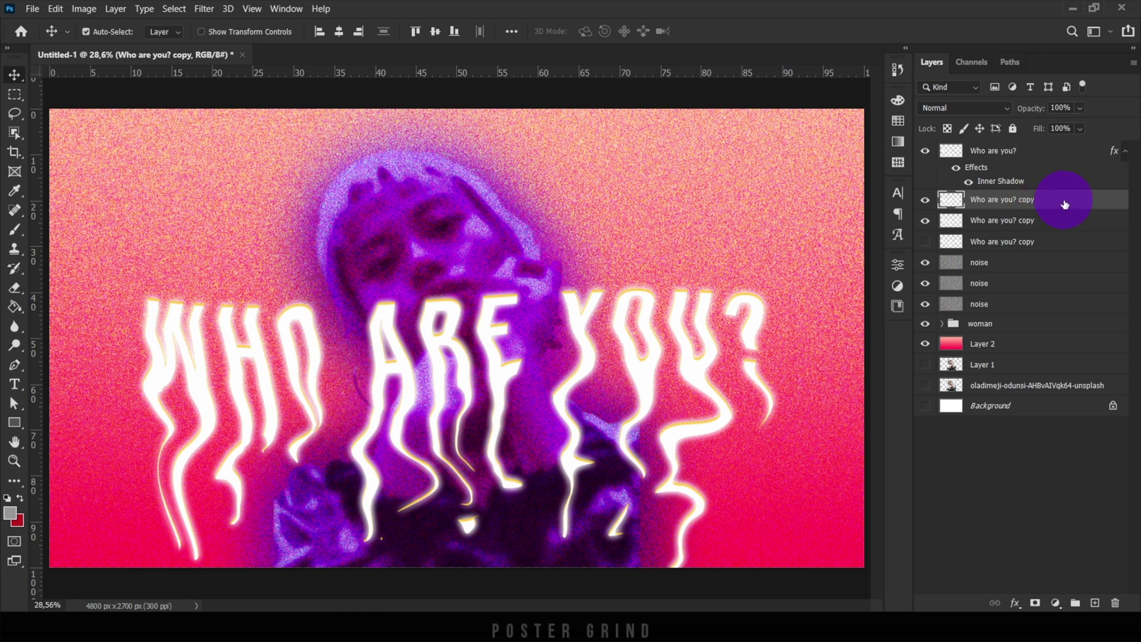
{"action": "left_click", "coordinate": [203, 8]}
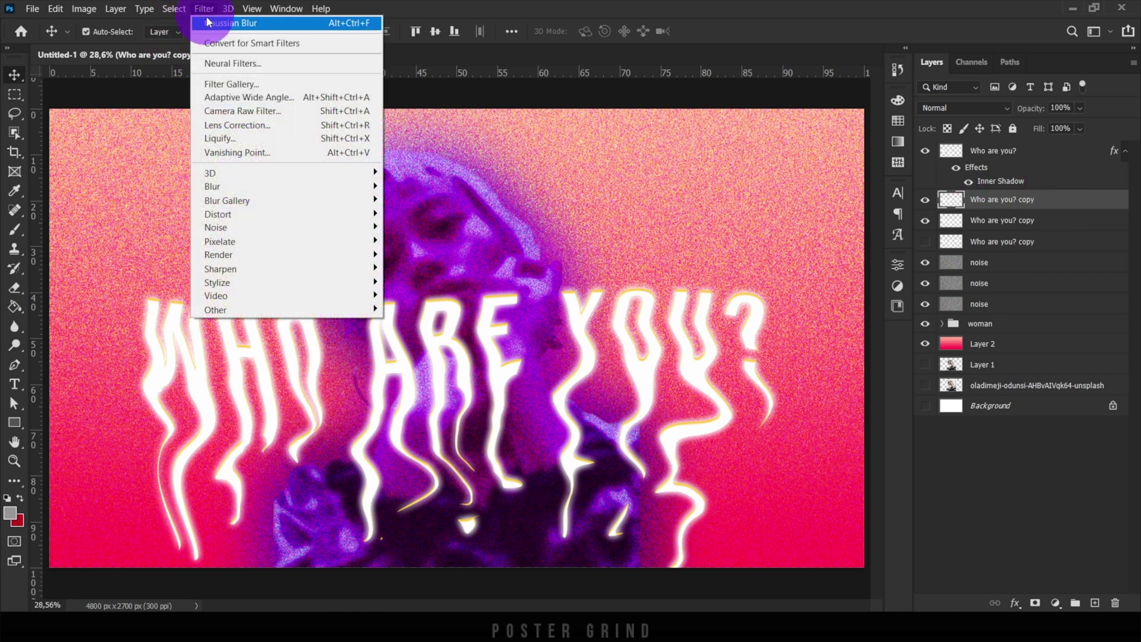
{"action": "mouse_move", "coordinate": [318, 186]}
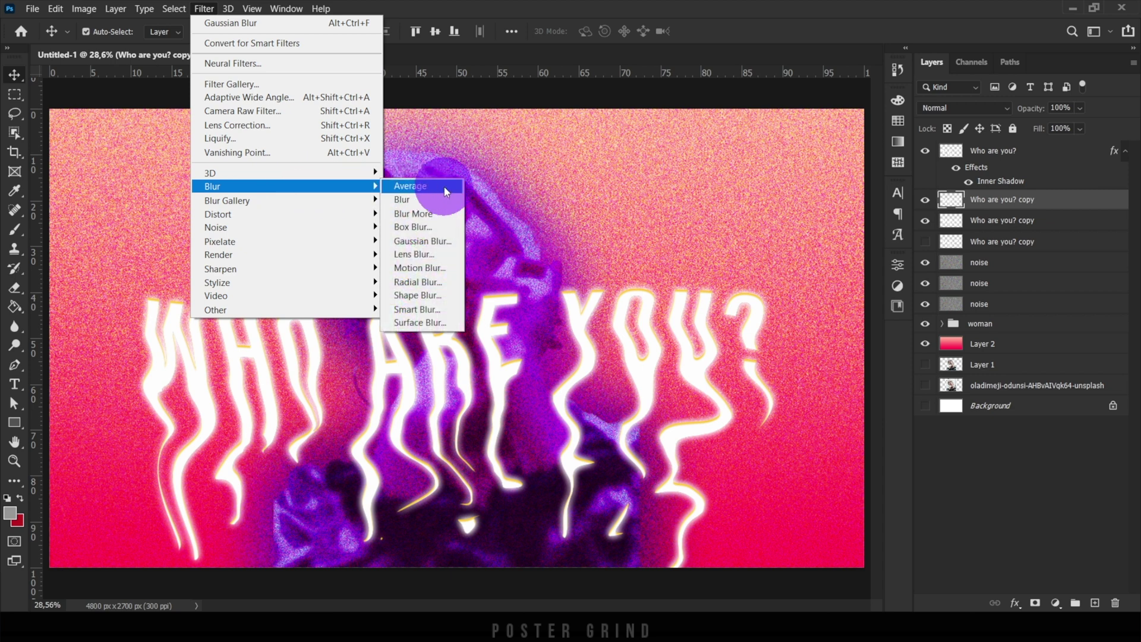
{"action": "left_click", "coordinate": [438, 240]}
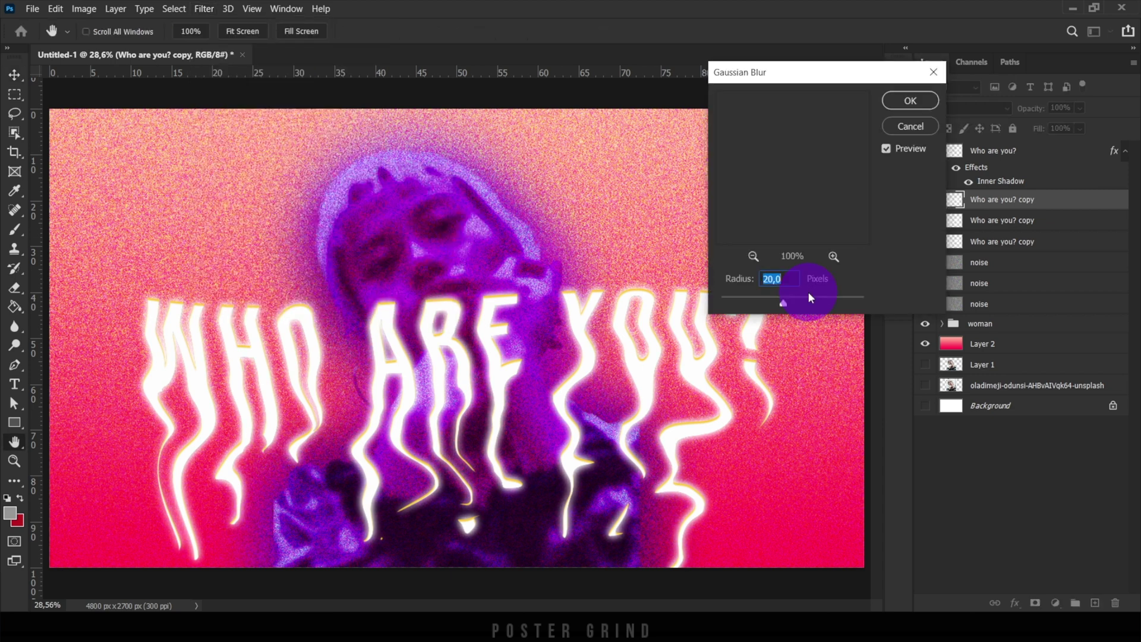
{"action": "type", "text": "50"}
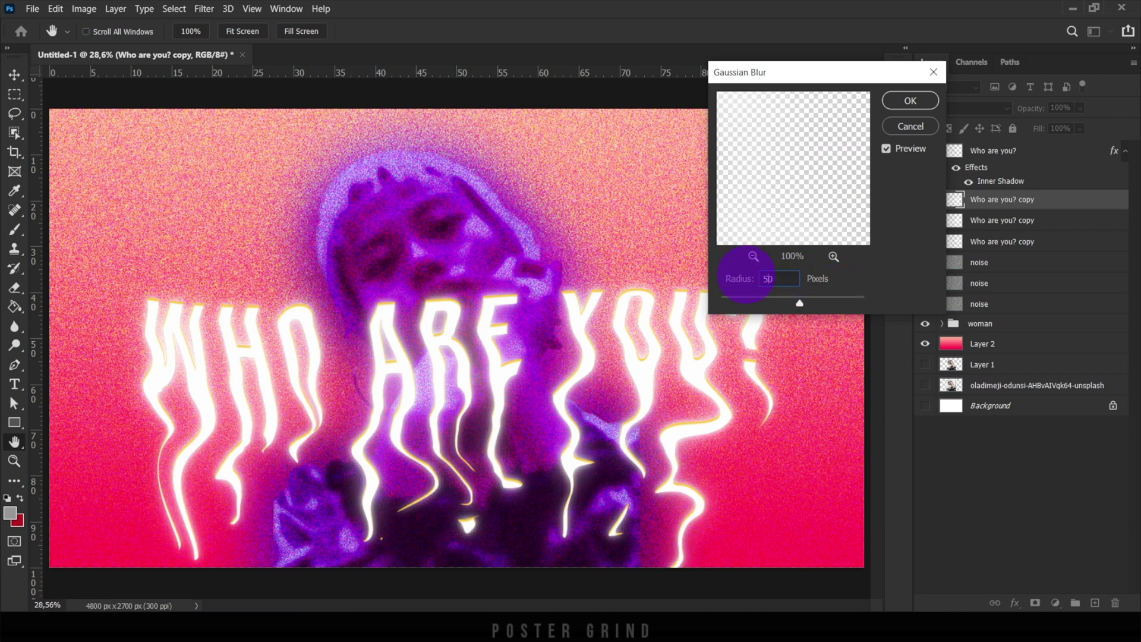
{"action": "key", "text": "Return"}
Lower a glow copy's opacity to about 50% and nudge the headline with its glows slightly up.
{"action": "left_click", "coordinate": [1079, 110]}
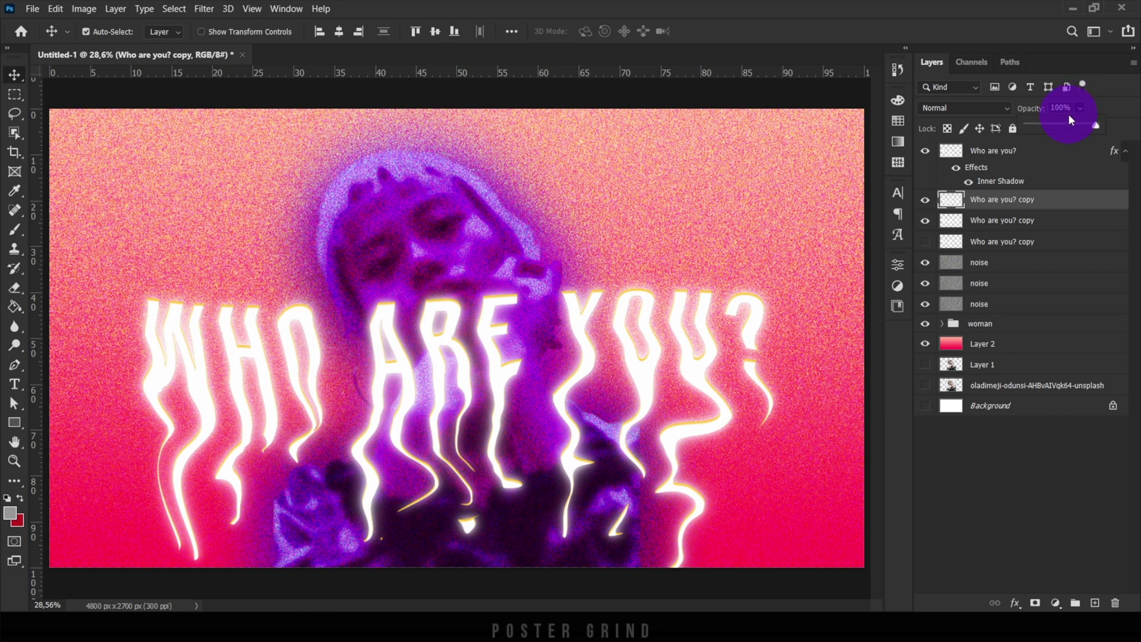
{"action": "left_click", "coordinate": [1062, 124]}
{"action": "left_click_drag", "start_coordinate": [1067, 124], "coordinate": [1072, 126]}
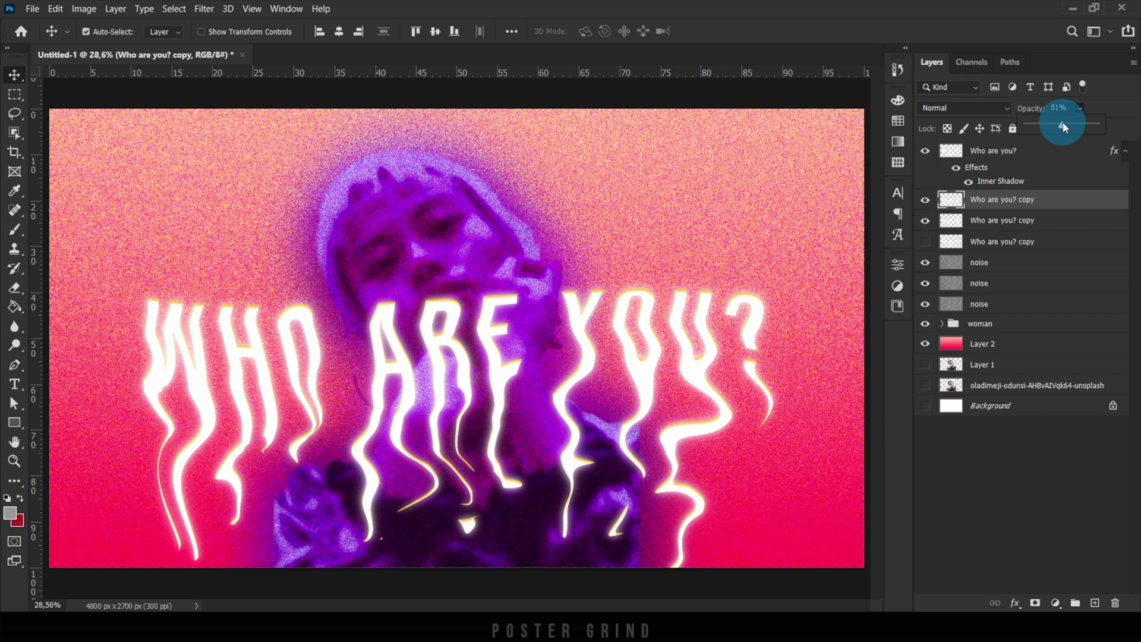
{"action": "left_click", "coordinate": [1062, 127]}
{"action": "left_click", "coordinate": [1055, 105]}
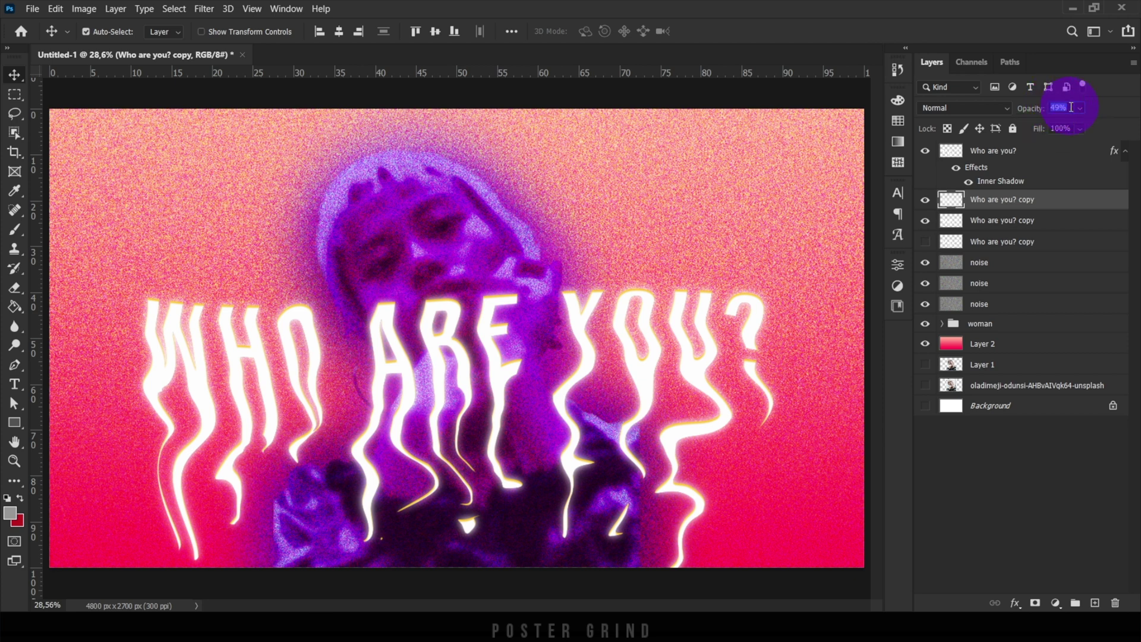
{"action": "type", "text": "5"}
{"action": "key", "text": "Return"}
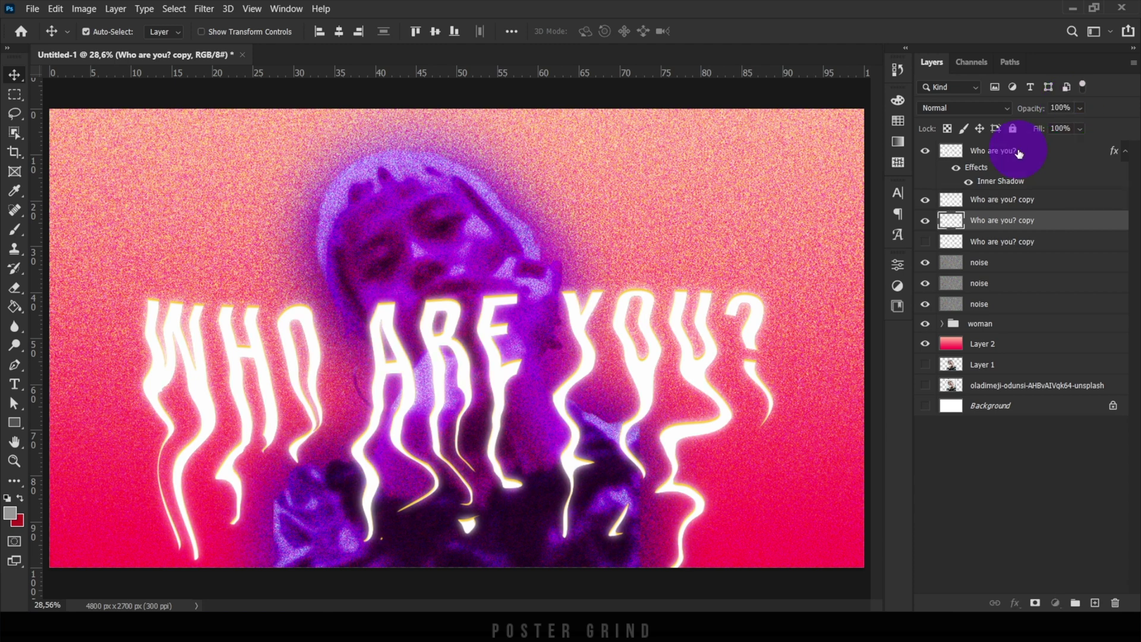
{"action": "left_click", "coordinate": [1019, 153], "text": "shift"}
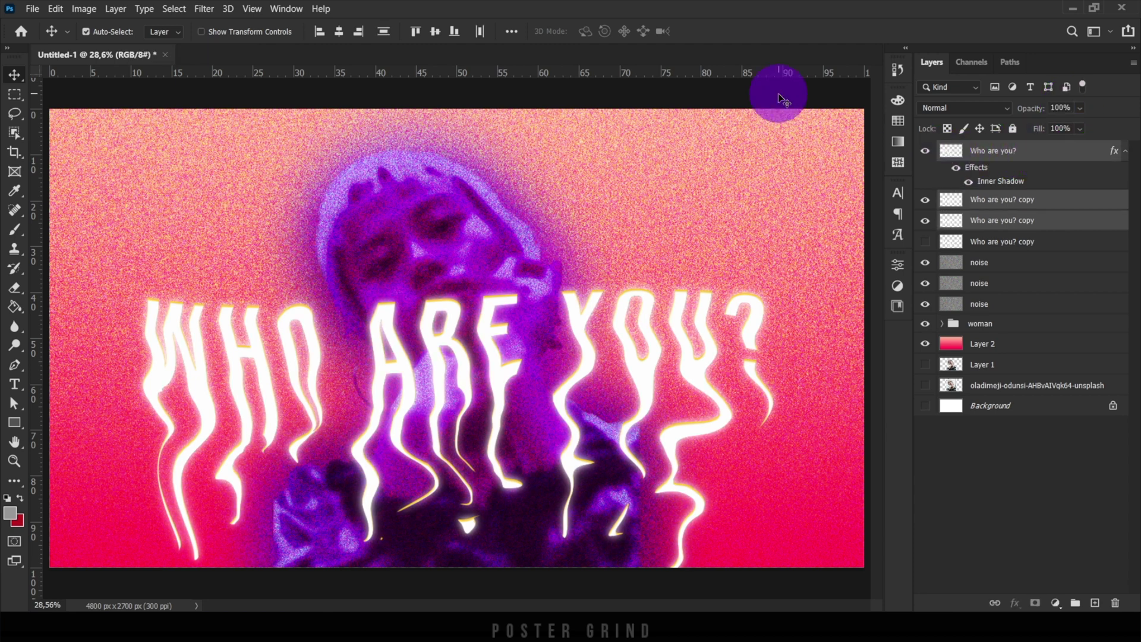
{"action": "mouse_move", "coordinate": [484, 335]}
{"action": "left_mouse_down"}
{"action": "mouse_move", "coordinate": [491, 322]}
{"action": "mouse_move", "coordinate": [483, 328]}
{"action": "left_mouse_up"}
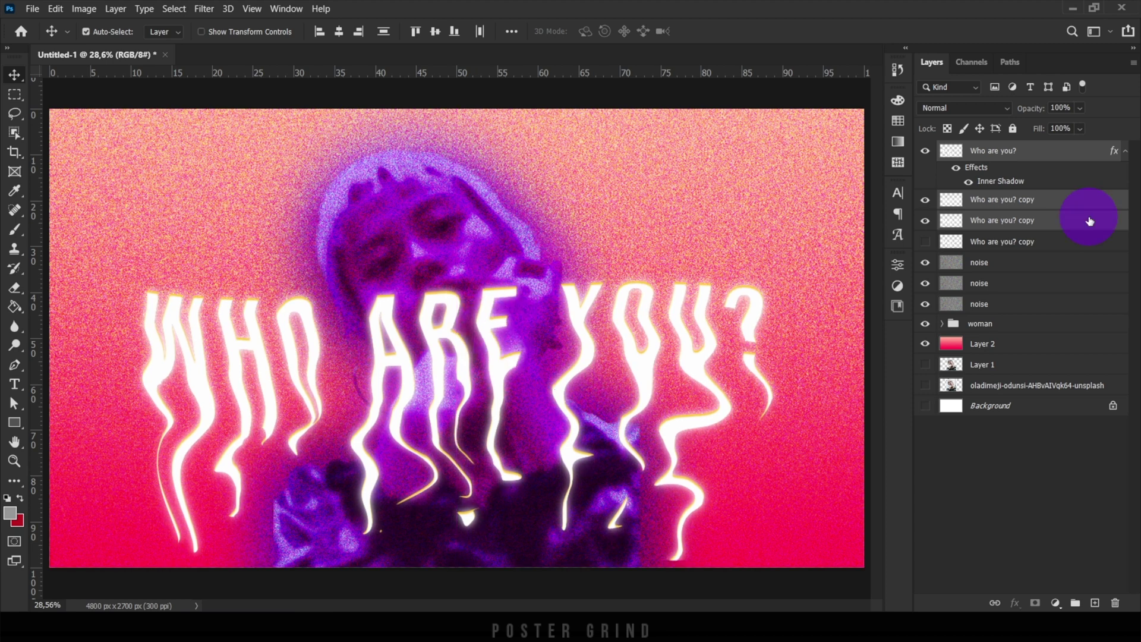
Merge the selected headline and glow layers into one 'Who are you?' layer.
{"action": "right_click", "coordinate": [1065, 221]}
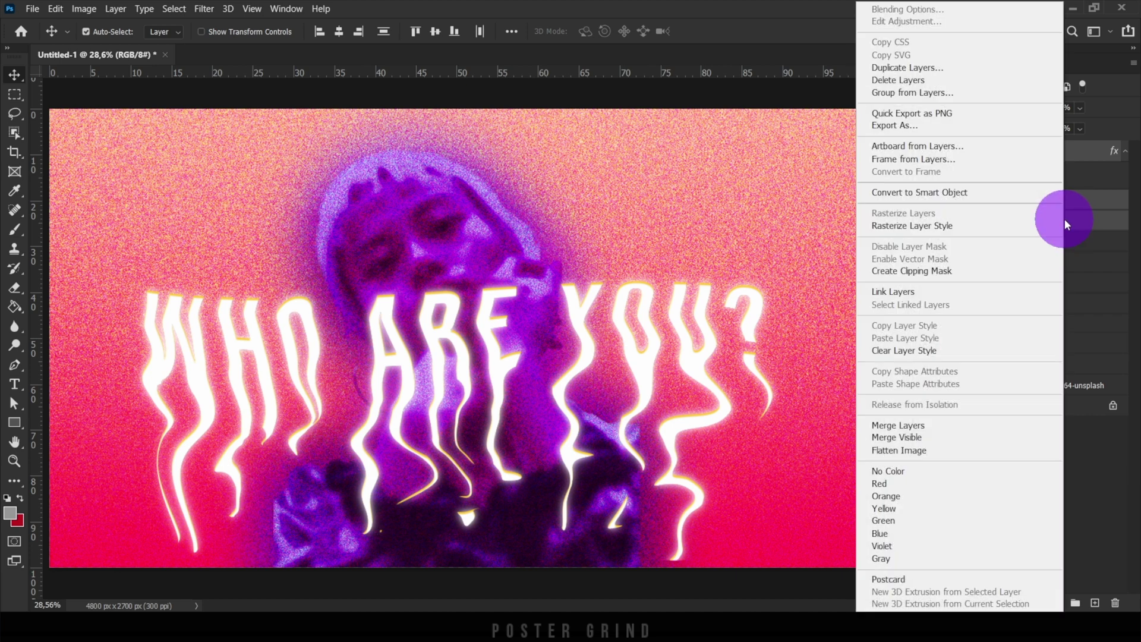
{"action": "left_click", "coordinate": [932, 420]}
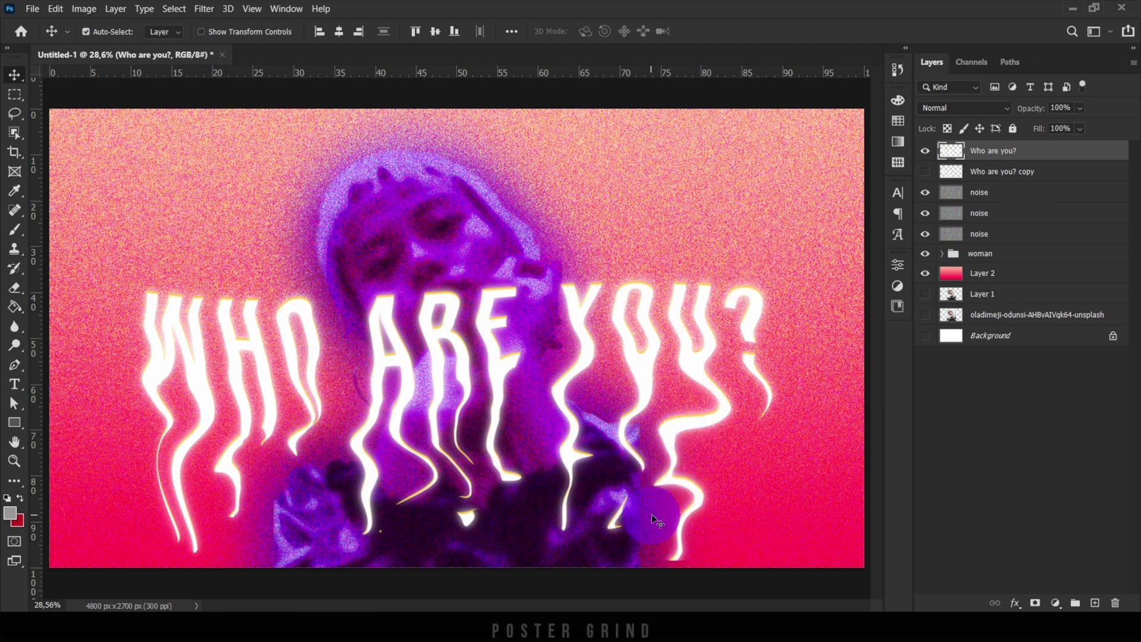
{"action": "left_click", "coordinate": [202, 8]}
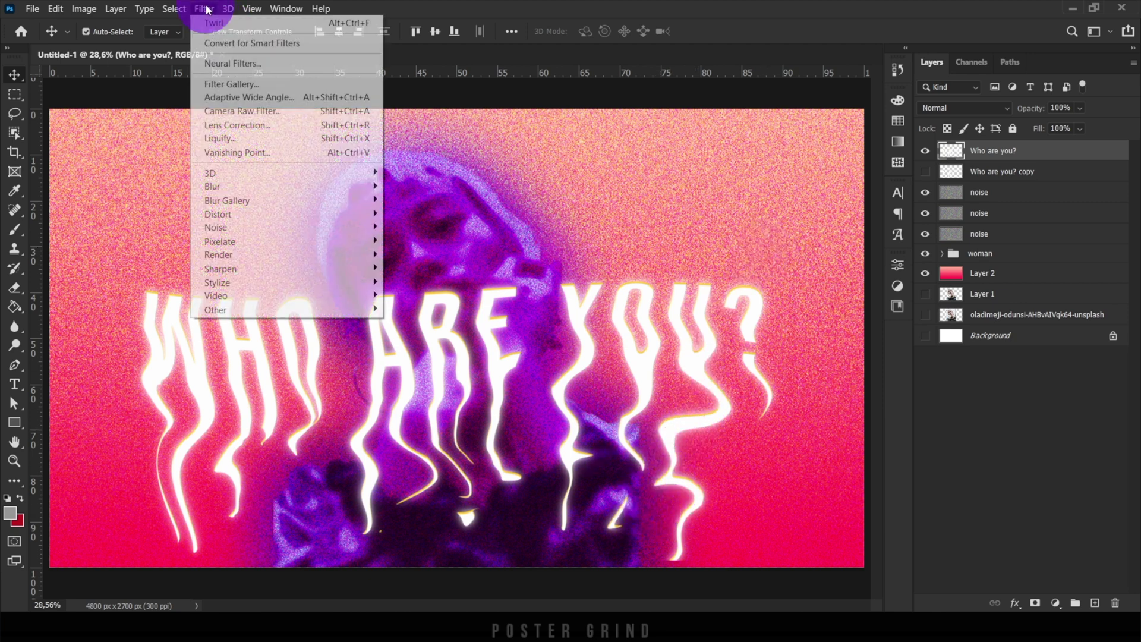
Liquify the merged headline again, stretching the Y, O, W and E drips longer.
{"action": "left_click", "coordinate": [252, 139]}
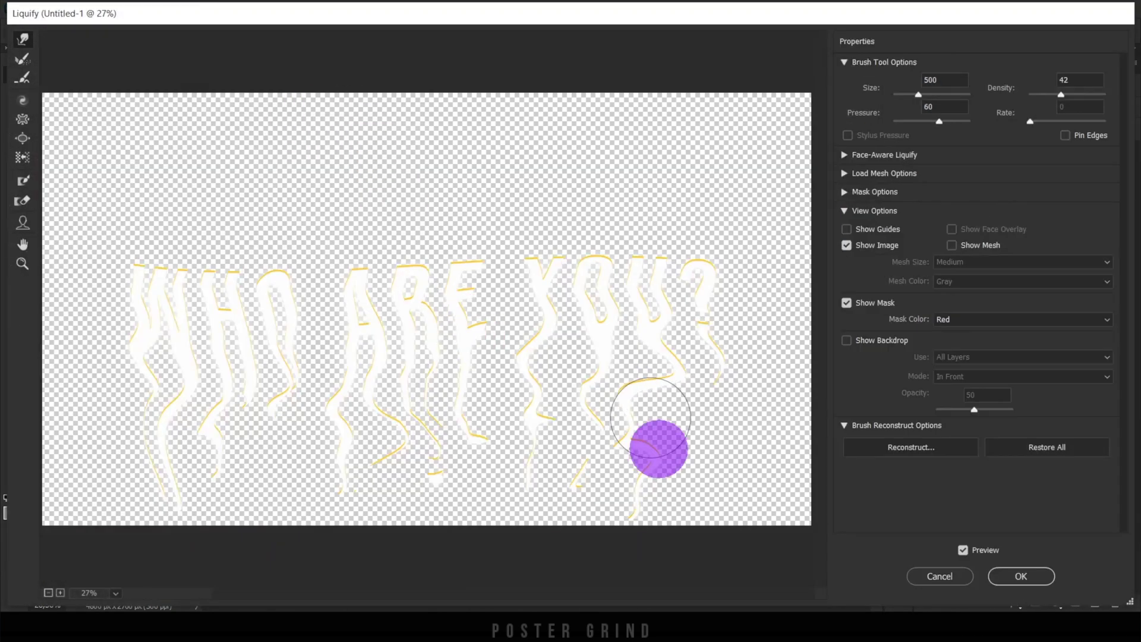
{"action": "mouse_move", "coordinate": [651, 418]}
{"action": "left_mouse_down"}
{"action": "mouse_move", "coordinate": [535, 326]}
{"action": "mouse_move", "coordinate": [526, 333]}
{"action": "left_mouse_up"}
{"action": "mouse_move", "coordinate": [191, 391]}
{"action": "left_mouse_down"}
{"action": "mouse_move", "coordinate": [241, 451]}
{"action": "mouse_move", "coordinate": [374, 512]}
{"action": "mouse_move", "coordinate": [650, 382]}
{"action": "mouse_move", "coordinate": [661, 471]}
{"action": "mouse_move", "coordinate": [547, 331]}
{"action": "mouse_move", "coordinate": [634, 523]}
{"action": "mouse_move", "coordinate": [490, 392]}
{"action": "mouse_move", "coordinate": [482, 409]}
{"action": "mouse_move", "coordinate": [458, 359]}
{"action": "mouse_move", "coordinate": [438, 400]}
{"action": "mouse_move", "coordinate": [412, 394]}
{"action": "mouse_move", "coordinate": [463, 520]}
{"action": "mouse_move", "coordinate": [252, 380]}
{"action": "mouse_move", "coordinate": [247, 448]}
{"action": "mouse_move", "coordinate": [227, 469]}
{"action": "mouse_move", "coordinate": [237, 410]}
{"action": "mouse_move", "coordinate": [285, 469]}
{"action": "left_mouse_up"}
{"action": "mouse_move", "coordinate": [496, 461]}
{"action": "left_mouse_down"}
{"action": "mouse_move", "coordinate": [549, 402]}
{"action": "mouse_move", "coordinate": [500, 442]}
{"action": "mouse_move", "coordinate": [573, 446]}
{"action": "mouse_move", "coordinate": [590, 393]}
{"action": "mouse_move", "coordinate": [699, 407]}
{"action": "mouse_move", "coordinate": [664, 387]}
{"action": "mouse_move", "coordinate": [855, 583]}
{"action": "mouse_move", "coordinate": [768, 472]}
{"action": "mouse_move", "coordinate": [643, 363]}
{"action": "mouse_move", "coordinate": [679, 419]}
{"action": "mouse_move", "coordinate": [664, 383]}
{"action": "mouse_move", "coordinate": [680, 417]}
{"action": "mouse_move", "coordinate": [653, 385]}
{"action": "mouse_move", "coordinate": [527, 366]}
{"action": "mouse_move", "coordinate": [555, 475]}
{"action": "left_mouse_up"}
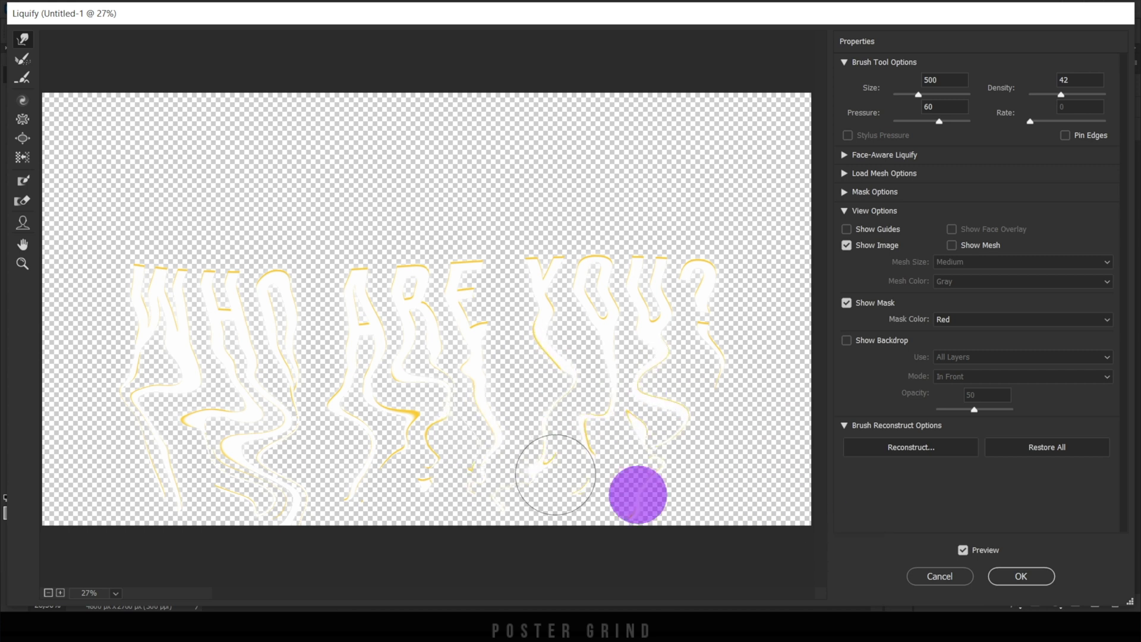
{"action": "key", "text": "Return"}
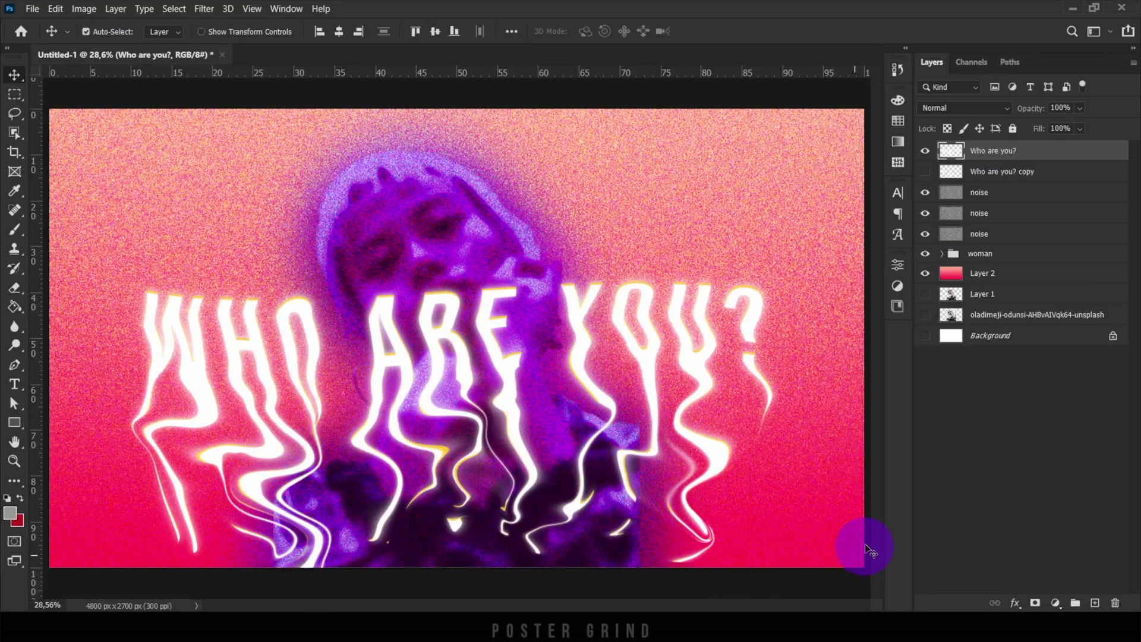